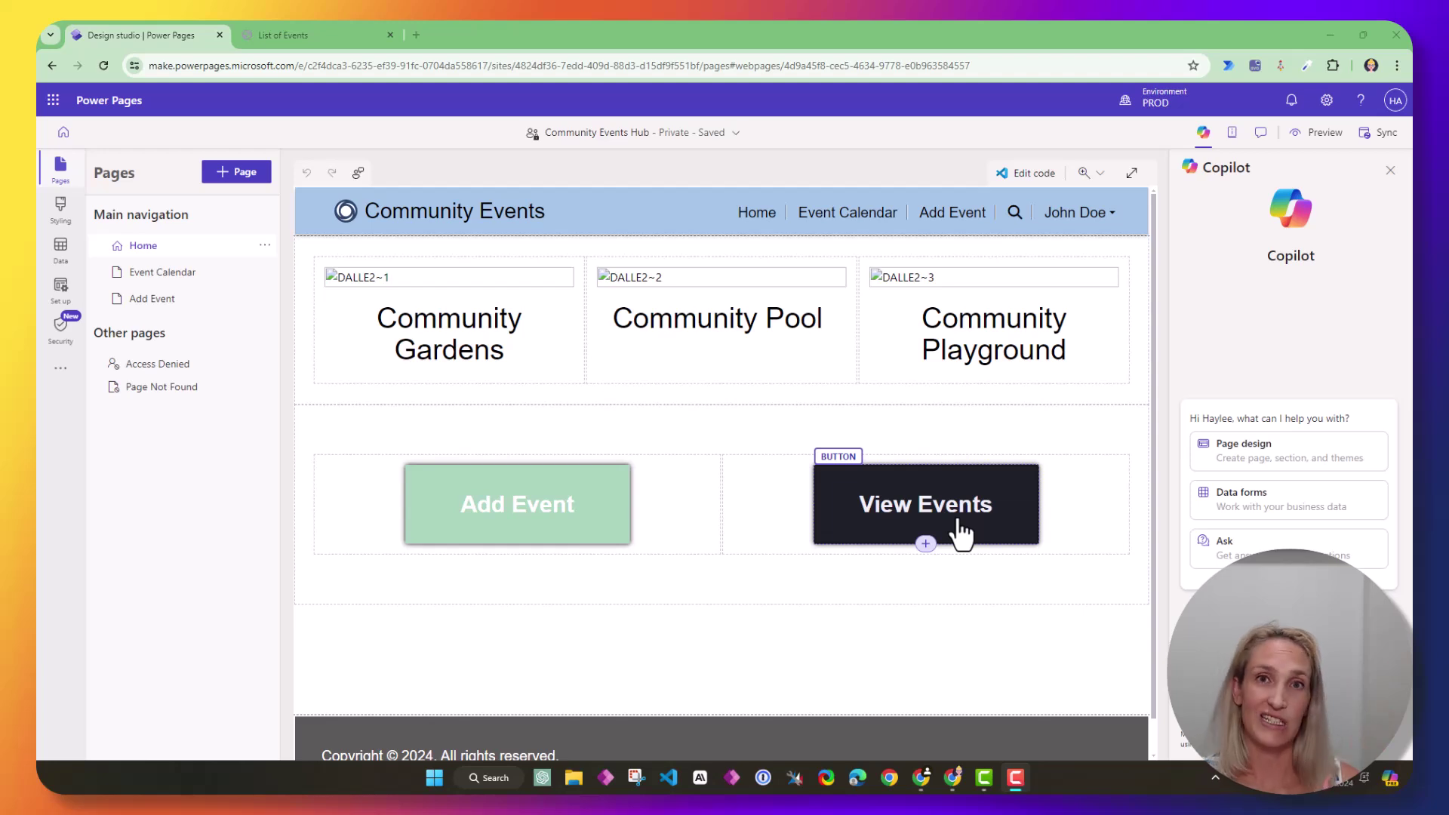
Step: Add a new page named 'List of Events' to the site
left_click(226, 172)
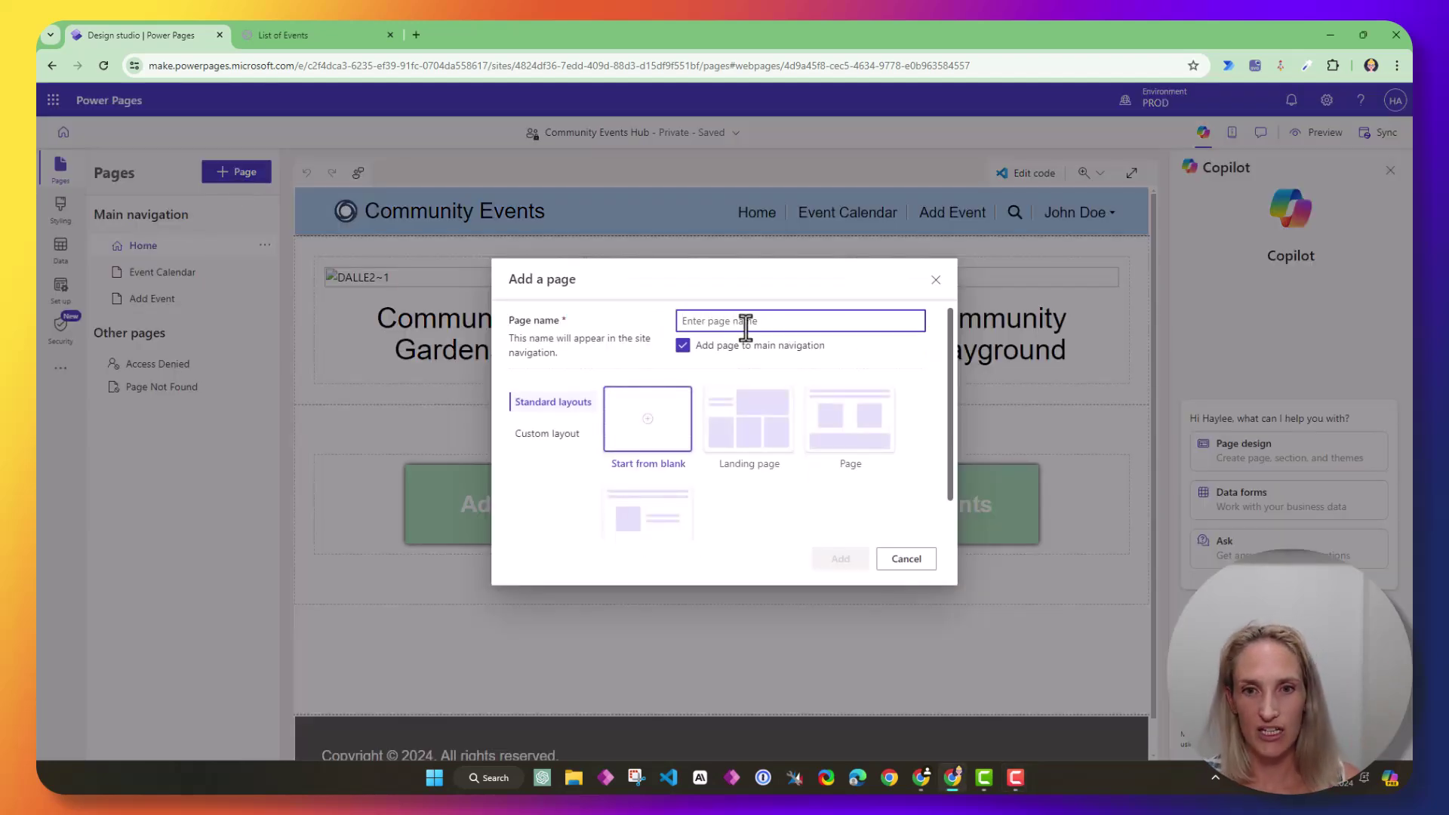
type("List of Events")
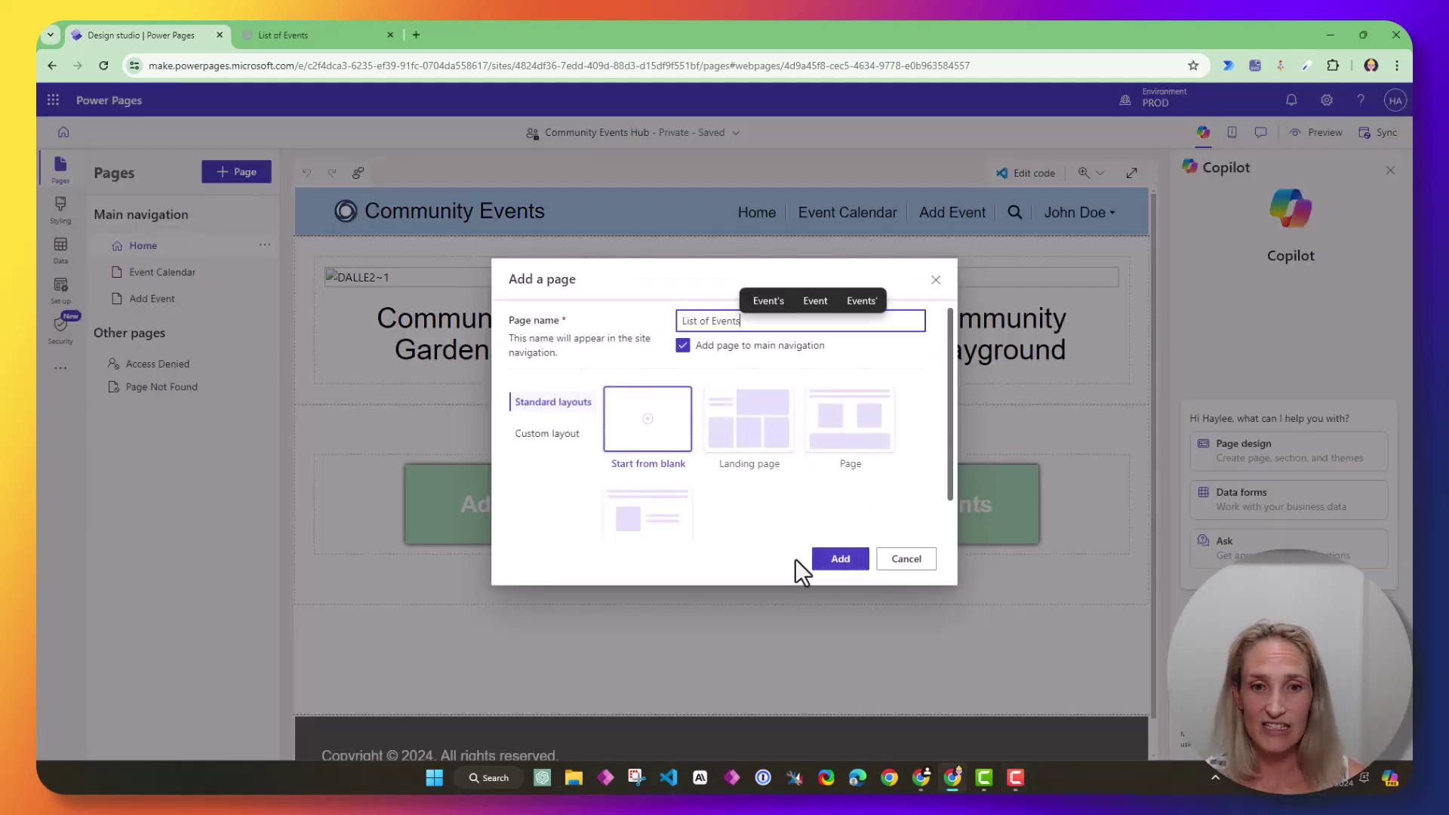
left_click(838, 558)
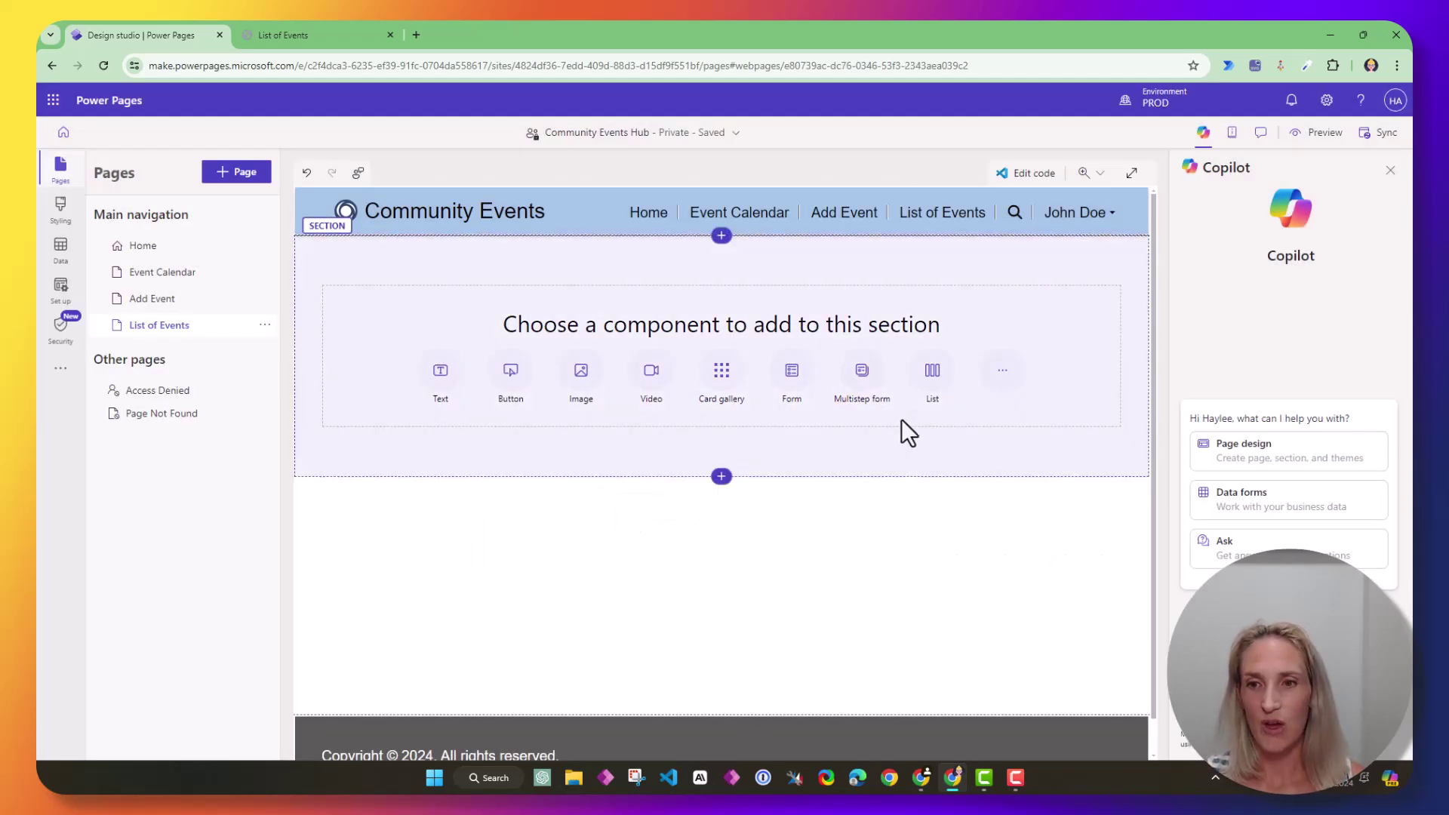
Step: Insert a new list of Copilot Event Details using the Active Event Details view, named 'Event Details - List View 2'
left_click(932, 372)
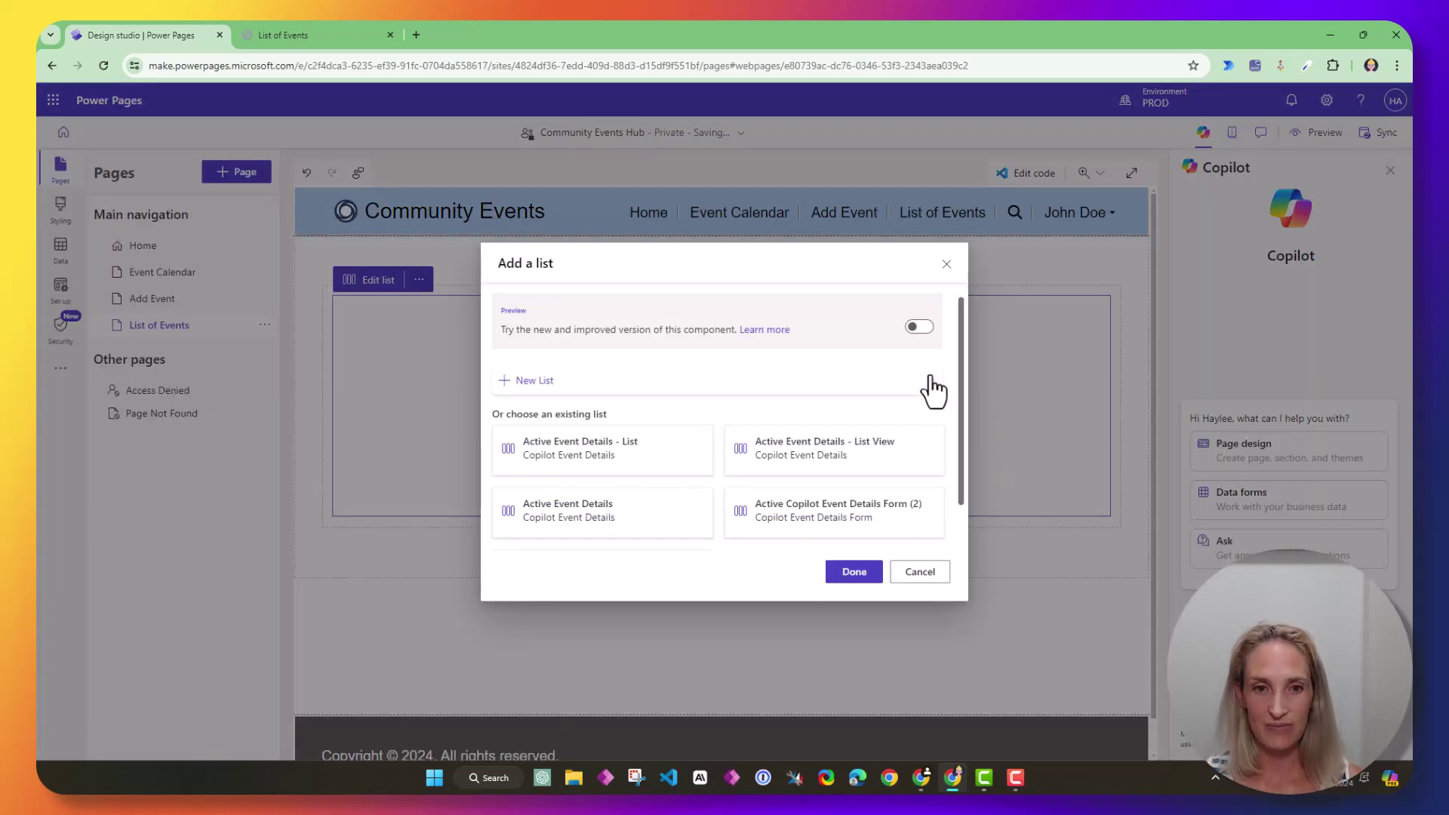
left_click(534, 381)
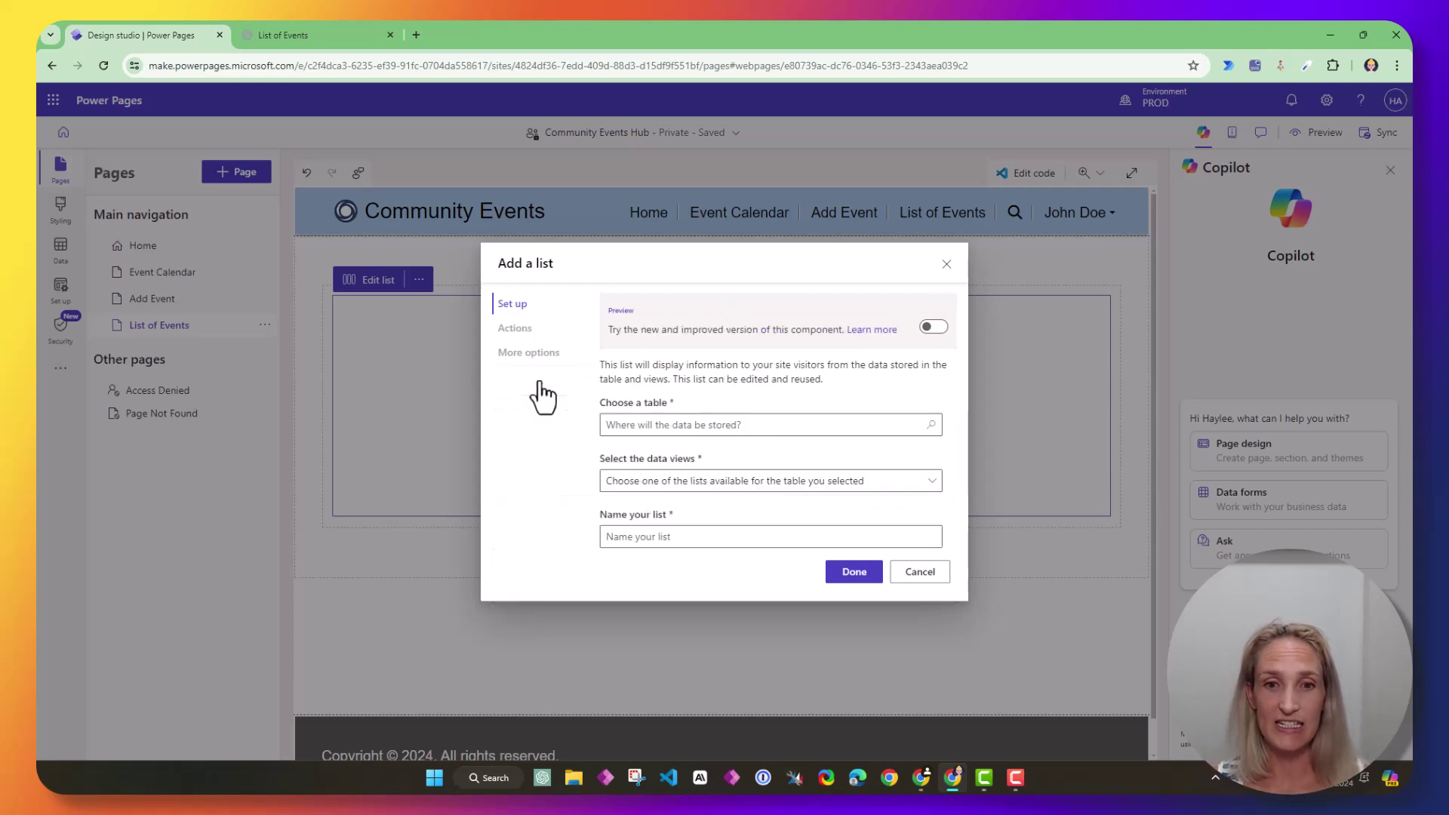
left_click(738, 425)
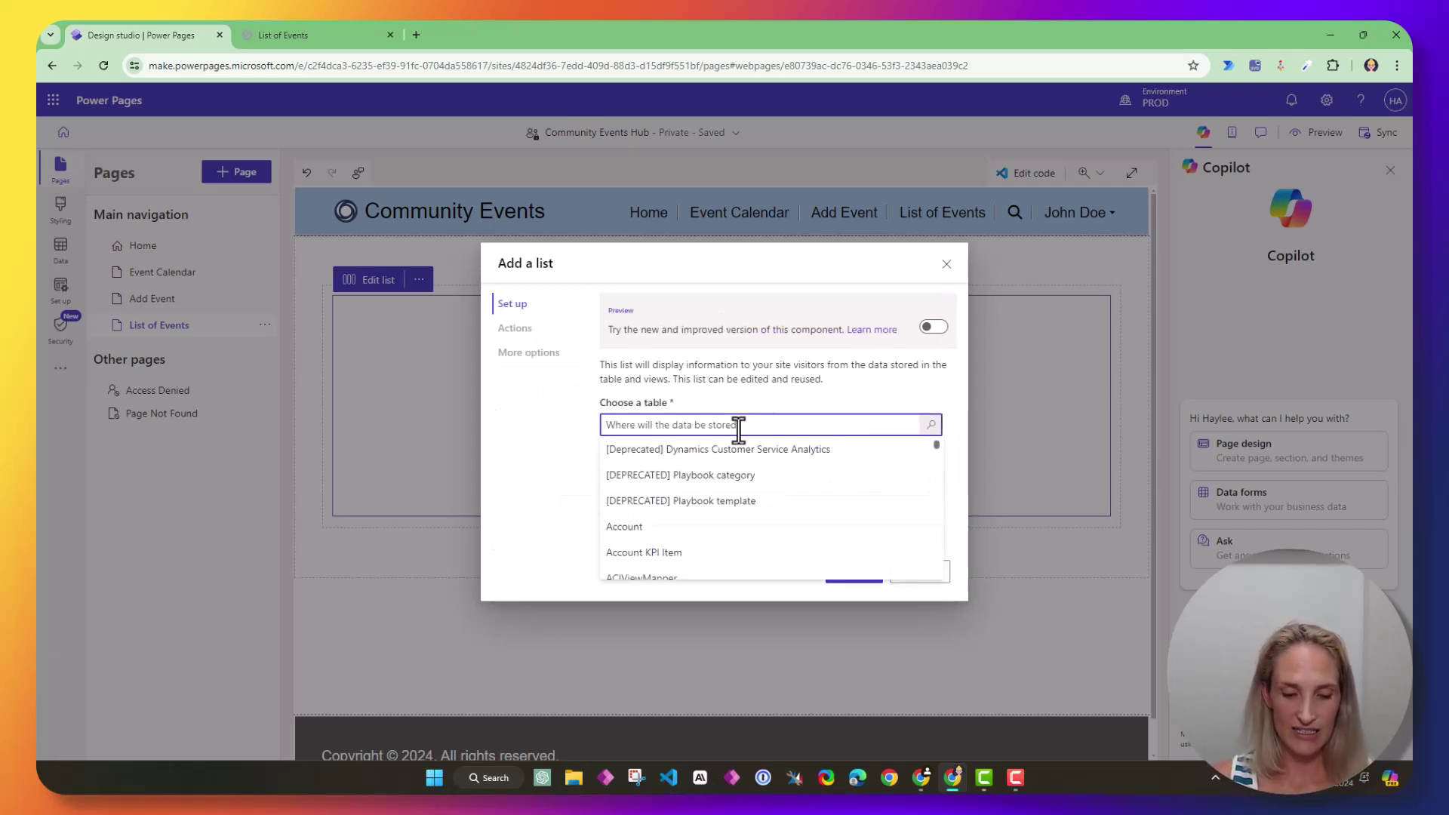
type("co")
left_click(738, 449)
left_click(770, 483)
left_click(637, 505)
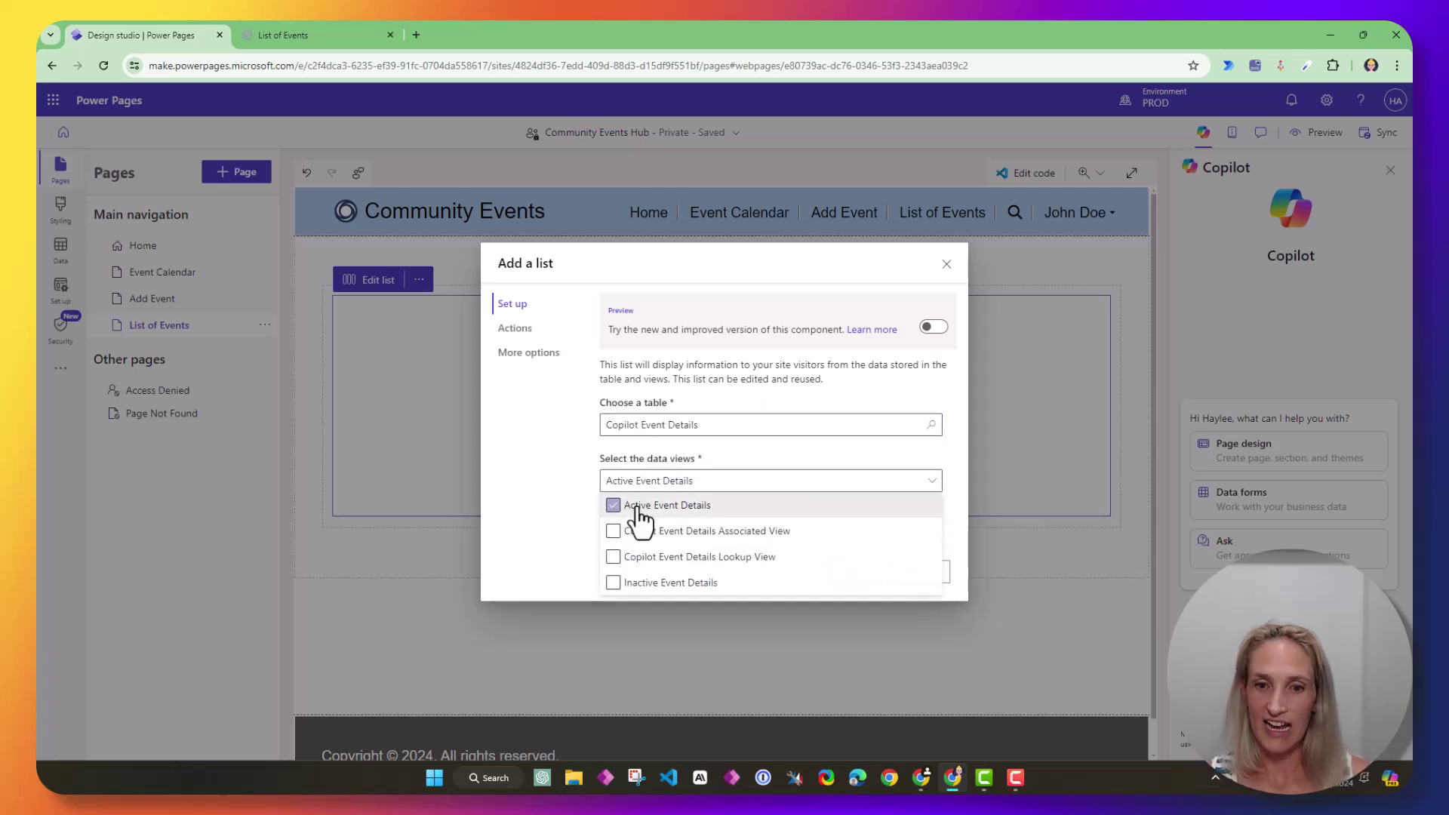
left_click(752, 473)
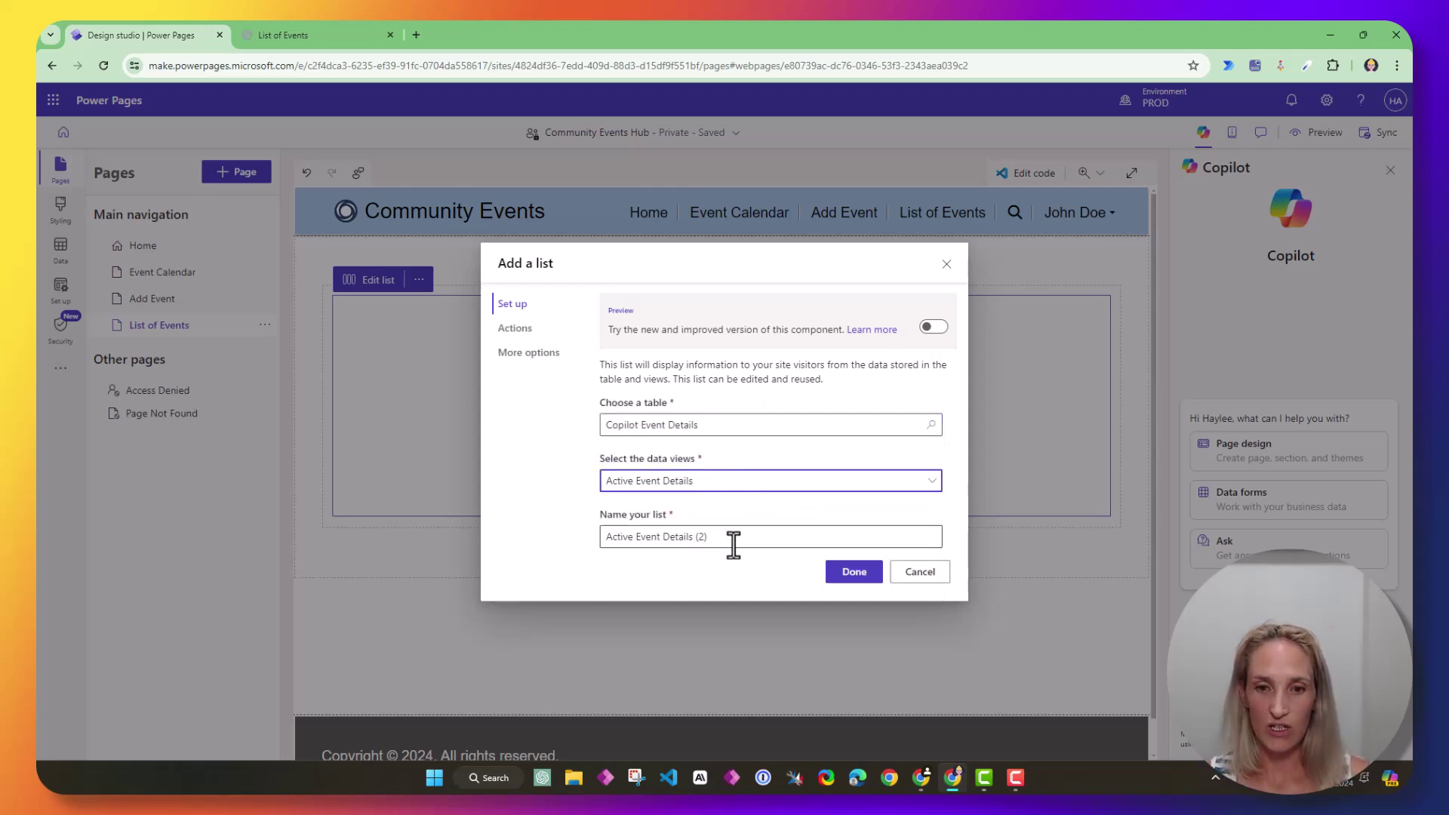
left_click_drag(732, 541, 490, 533)
type("Event ")
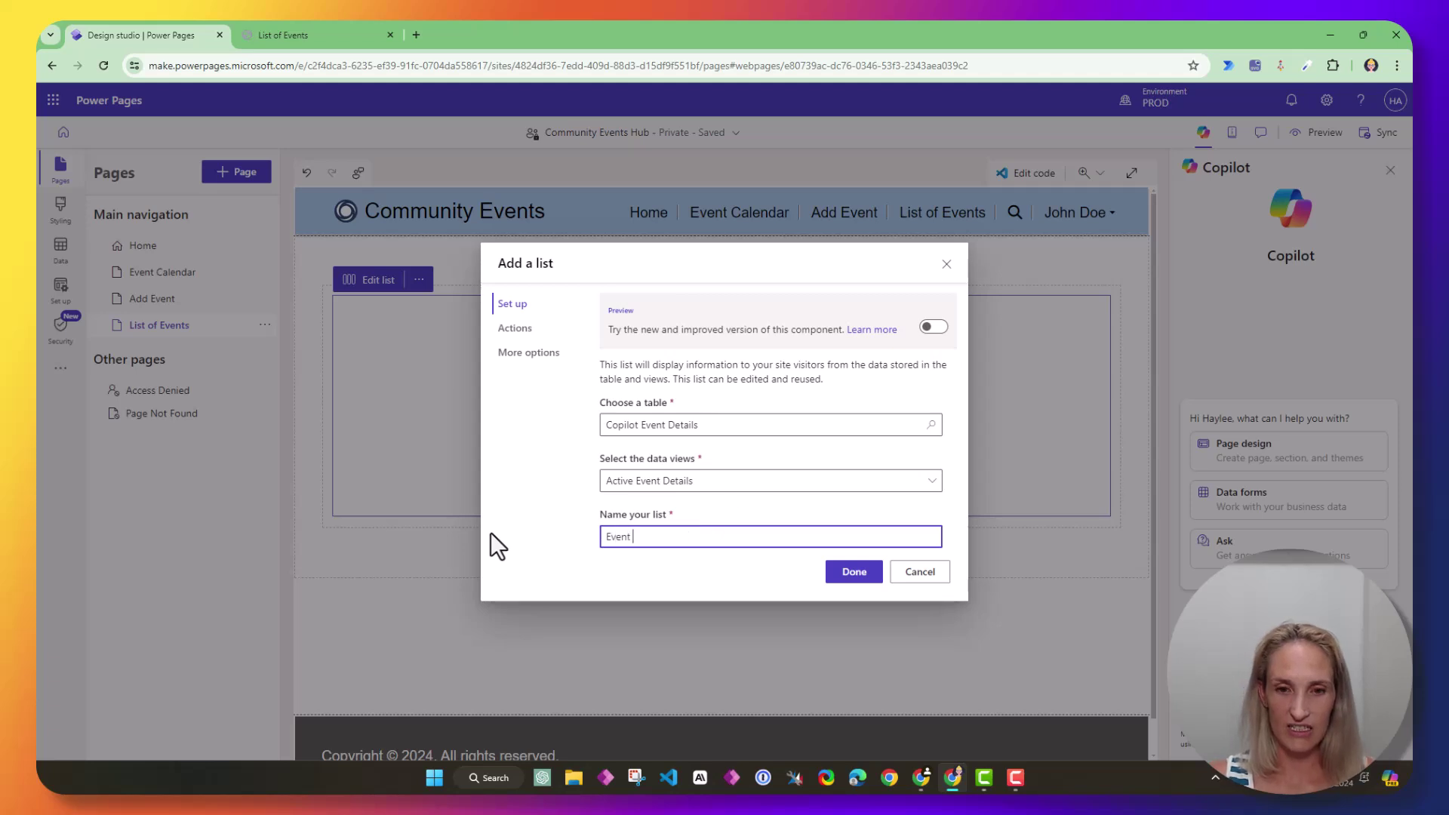
type("Details - List View ")
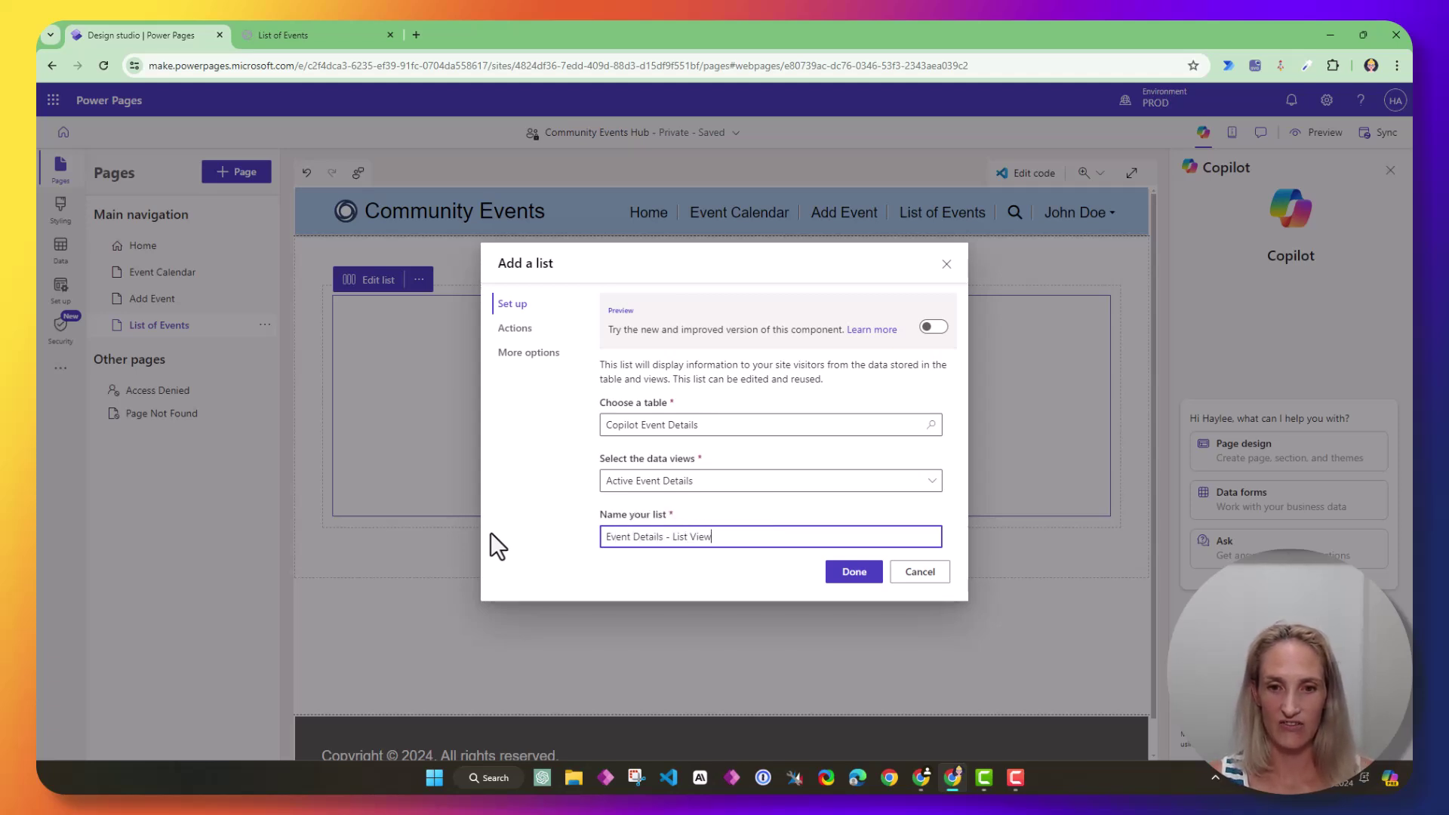
type("2")
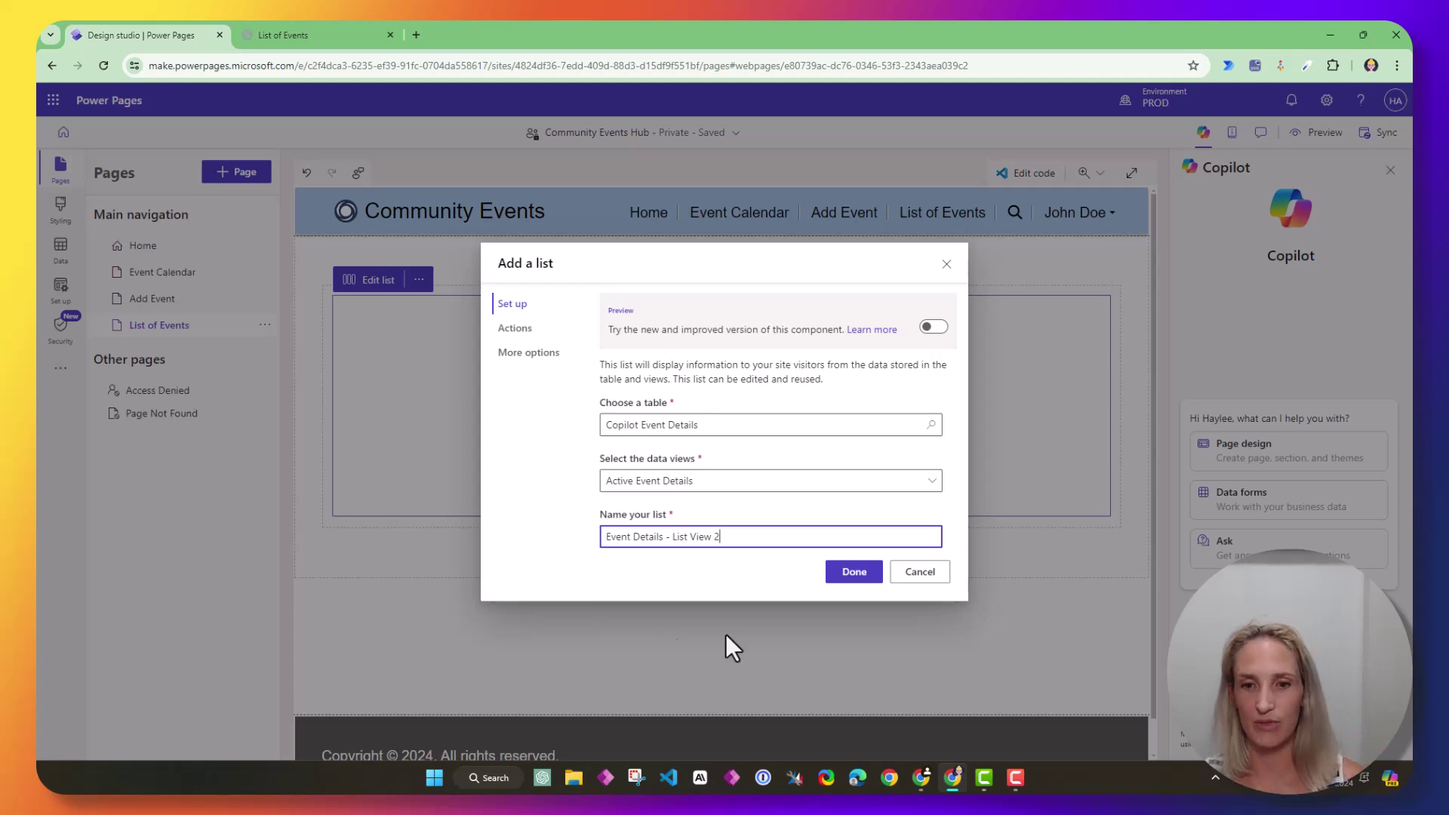
left_click(854, 572)
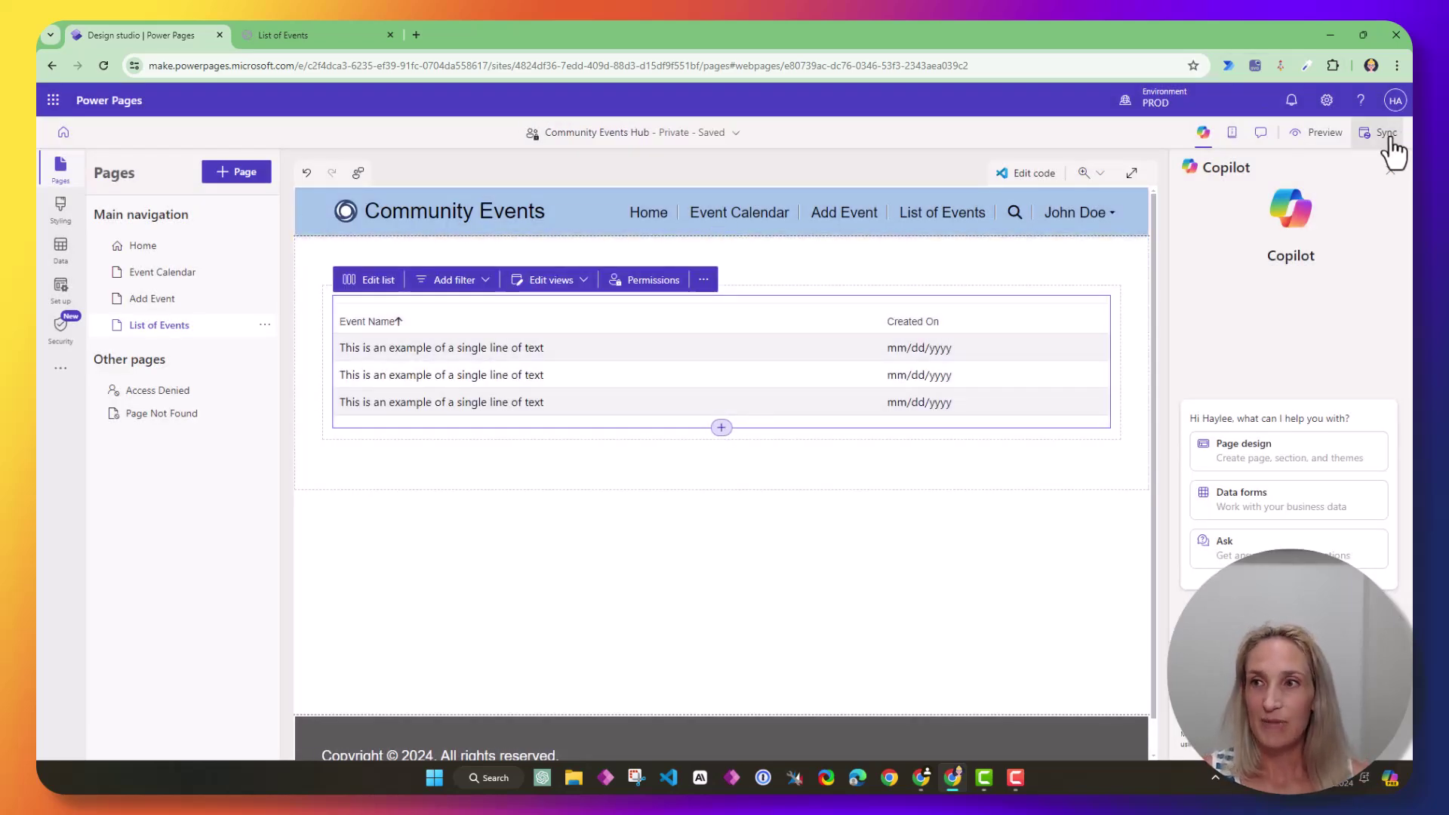
left_click(1325, 133)
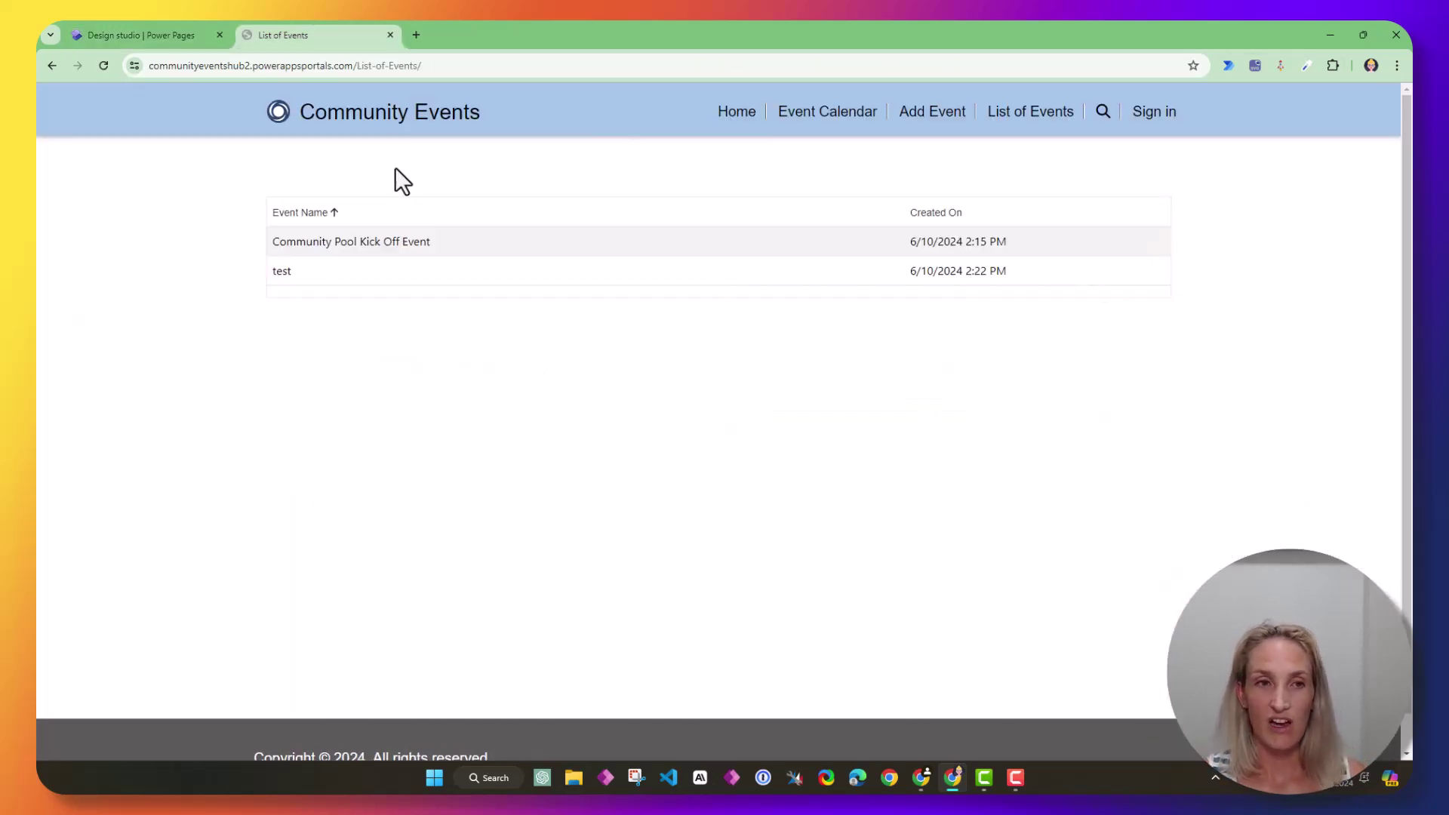
left_click_drag(269, 242, 1013, 284)
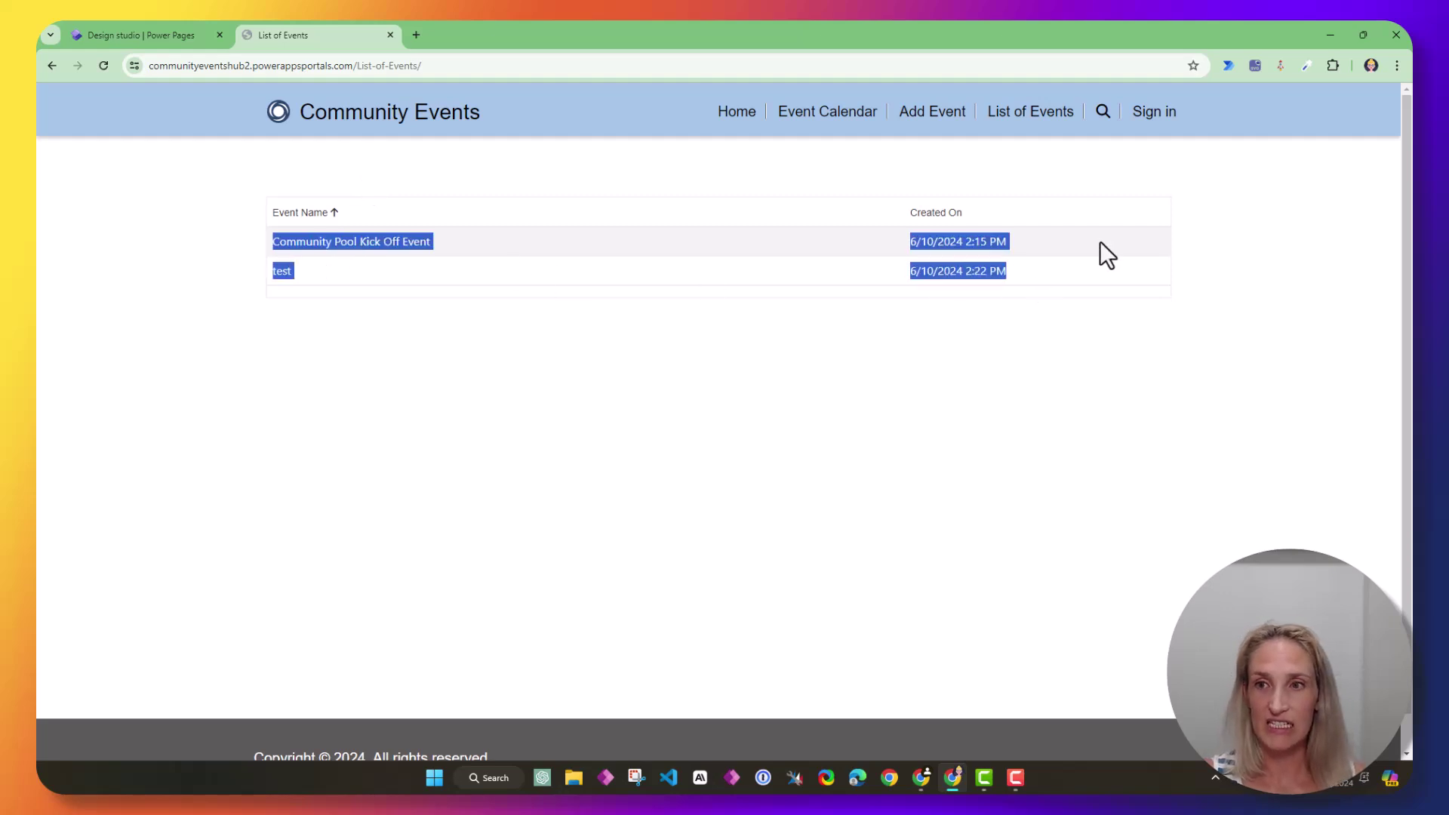
left_click(1071, 242)
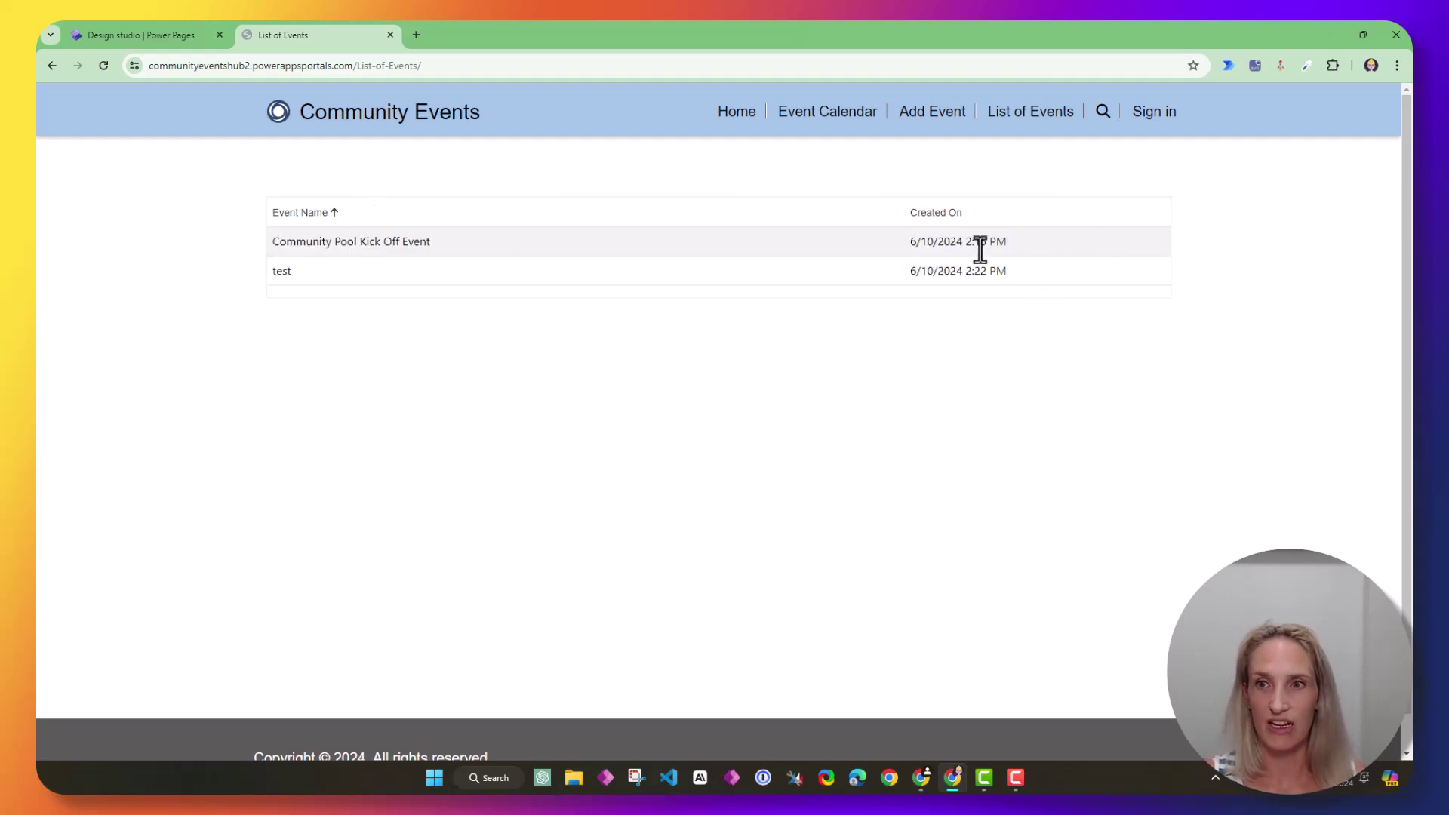
left_click_drag(993, 246, 1091, 278)
left_click(1092, 274)
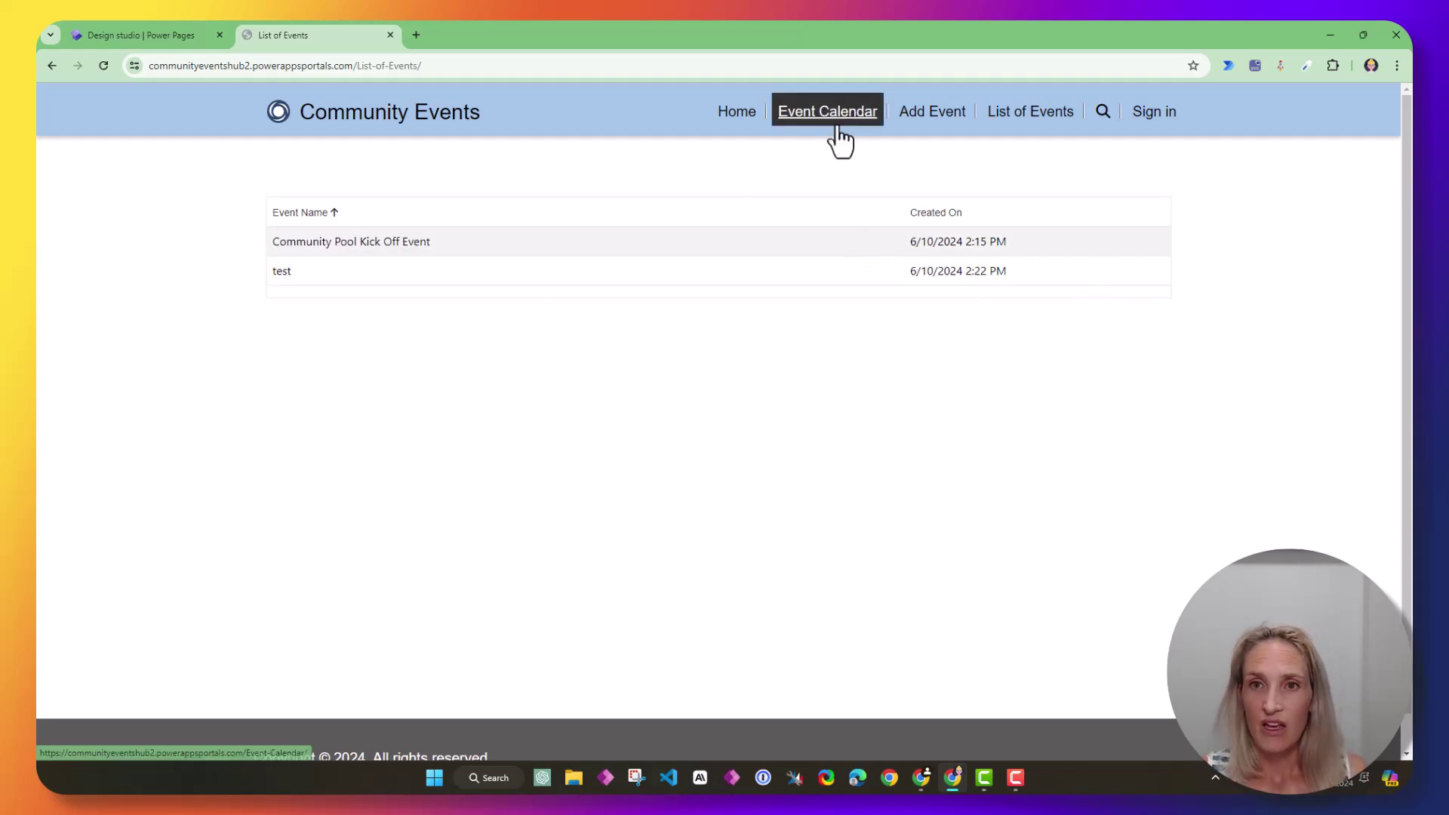
left_click_drag(271, 243, 443, 265)
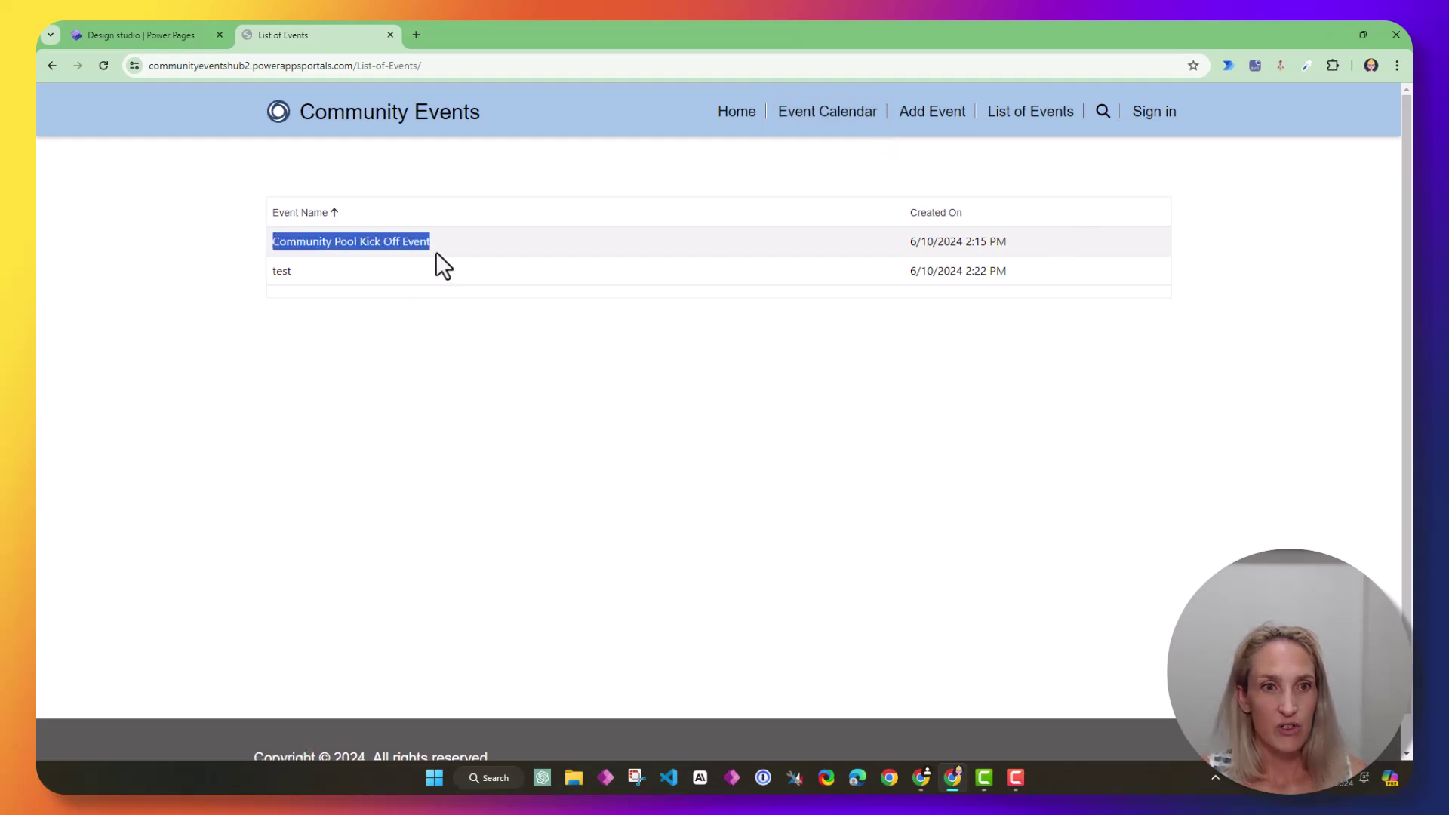
left_click_drag(276, 271, 382, 287)
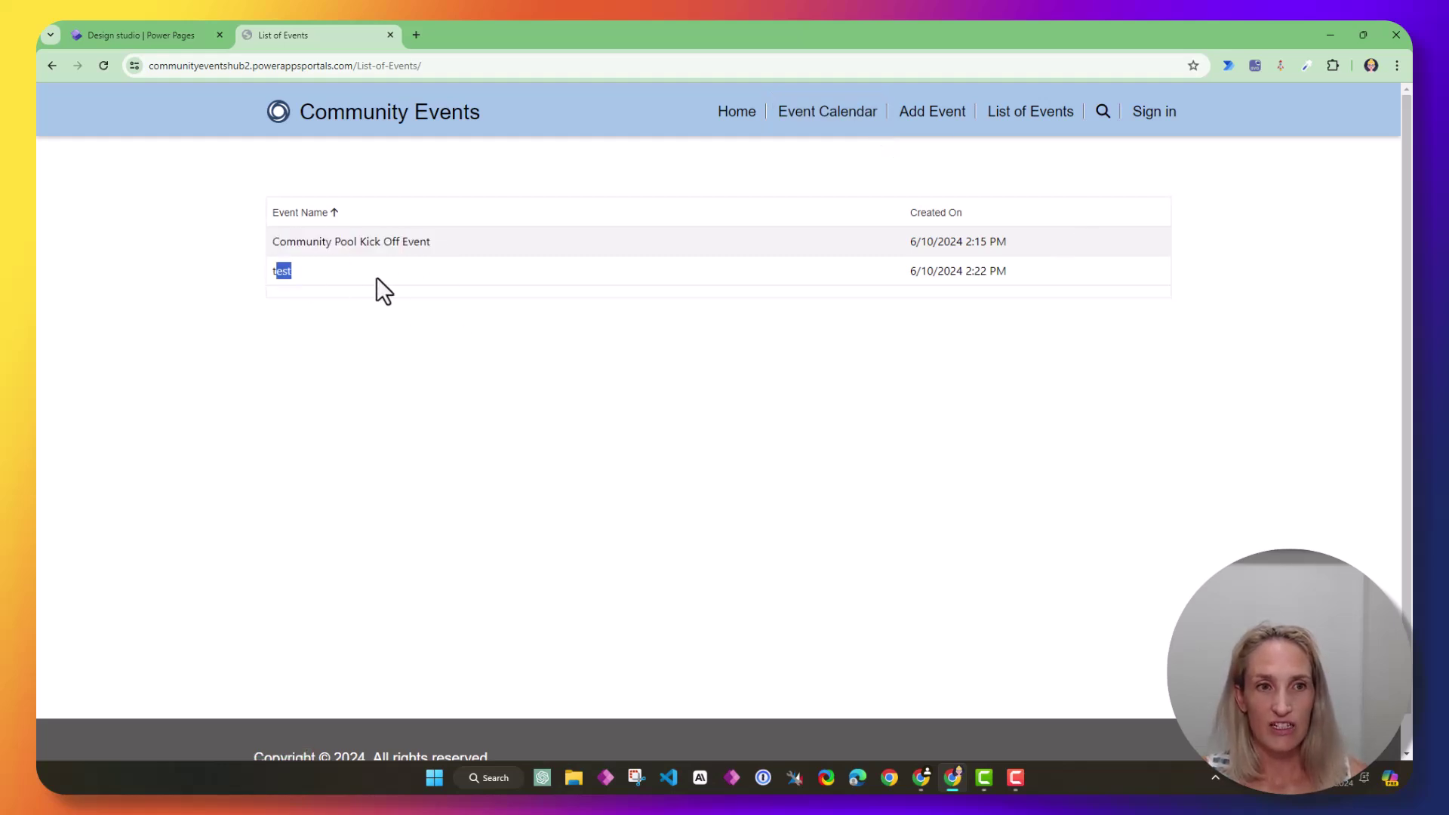
left_click(826, 121)
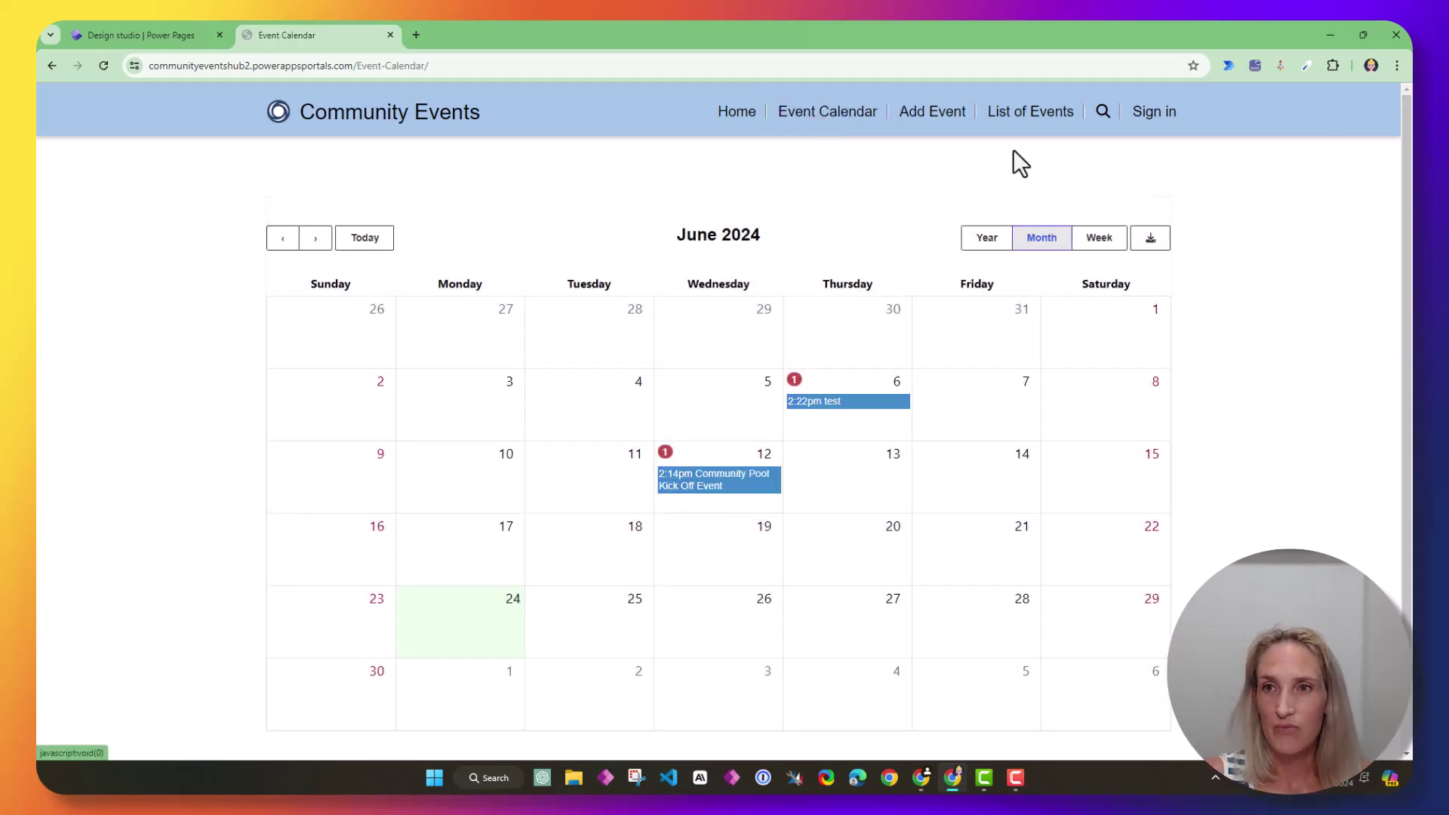
left_click(1014, 120)
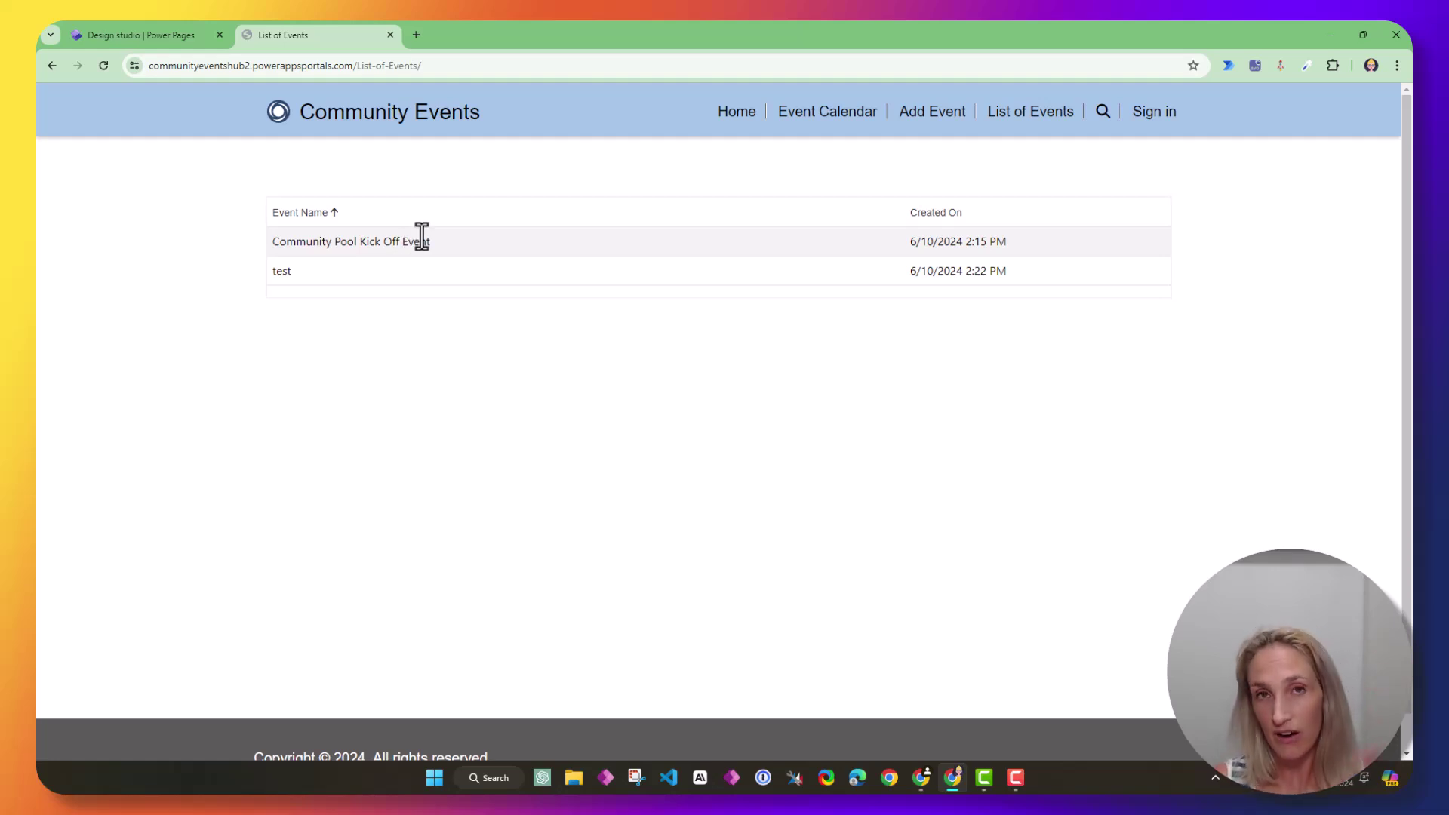
Step: Back in the design studio, open the action settings of the List of Events list
left_click(139, 34)
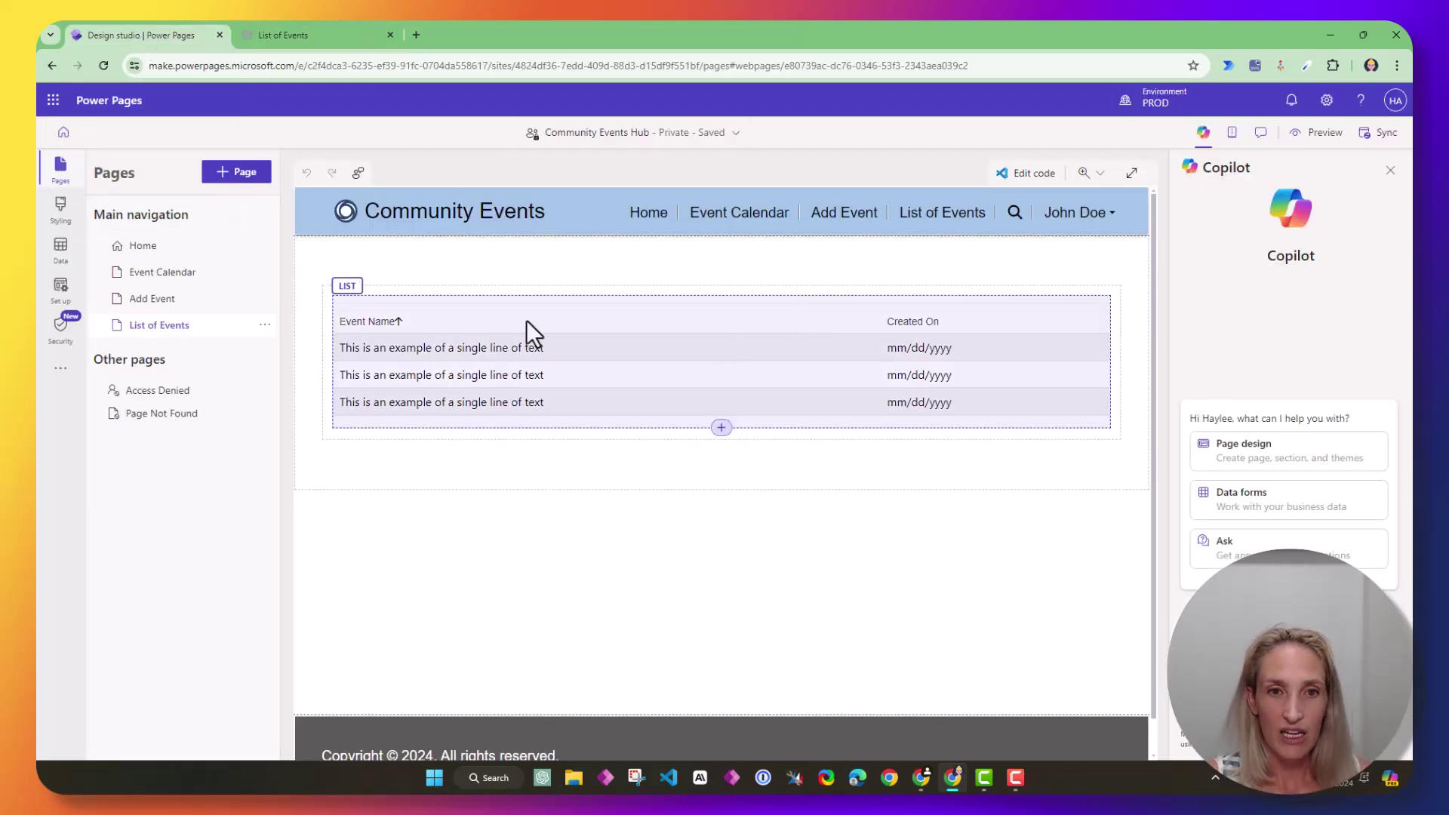
left_click(506, 320)
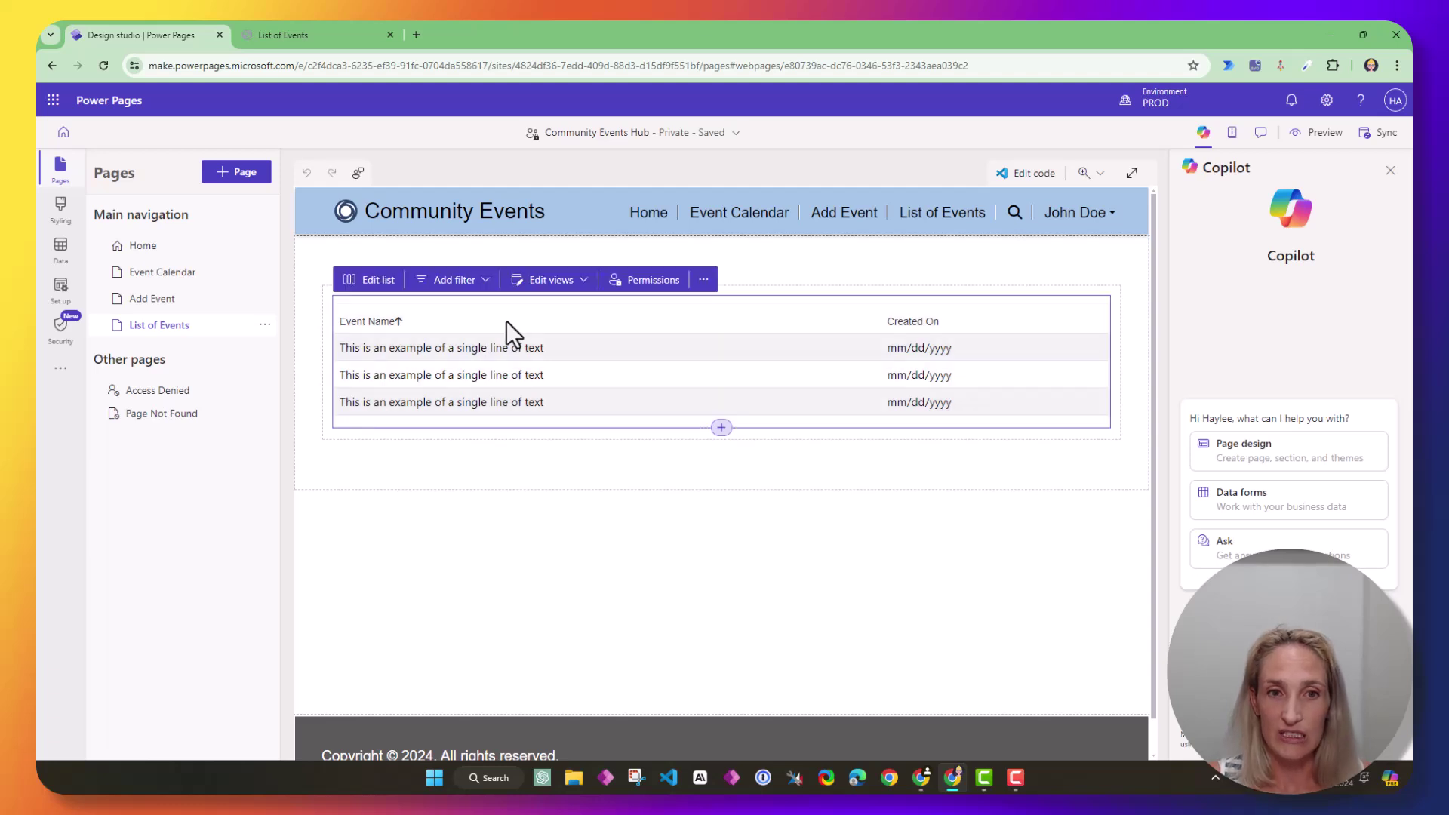
left_click(374, 283)
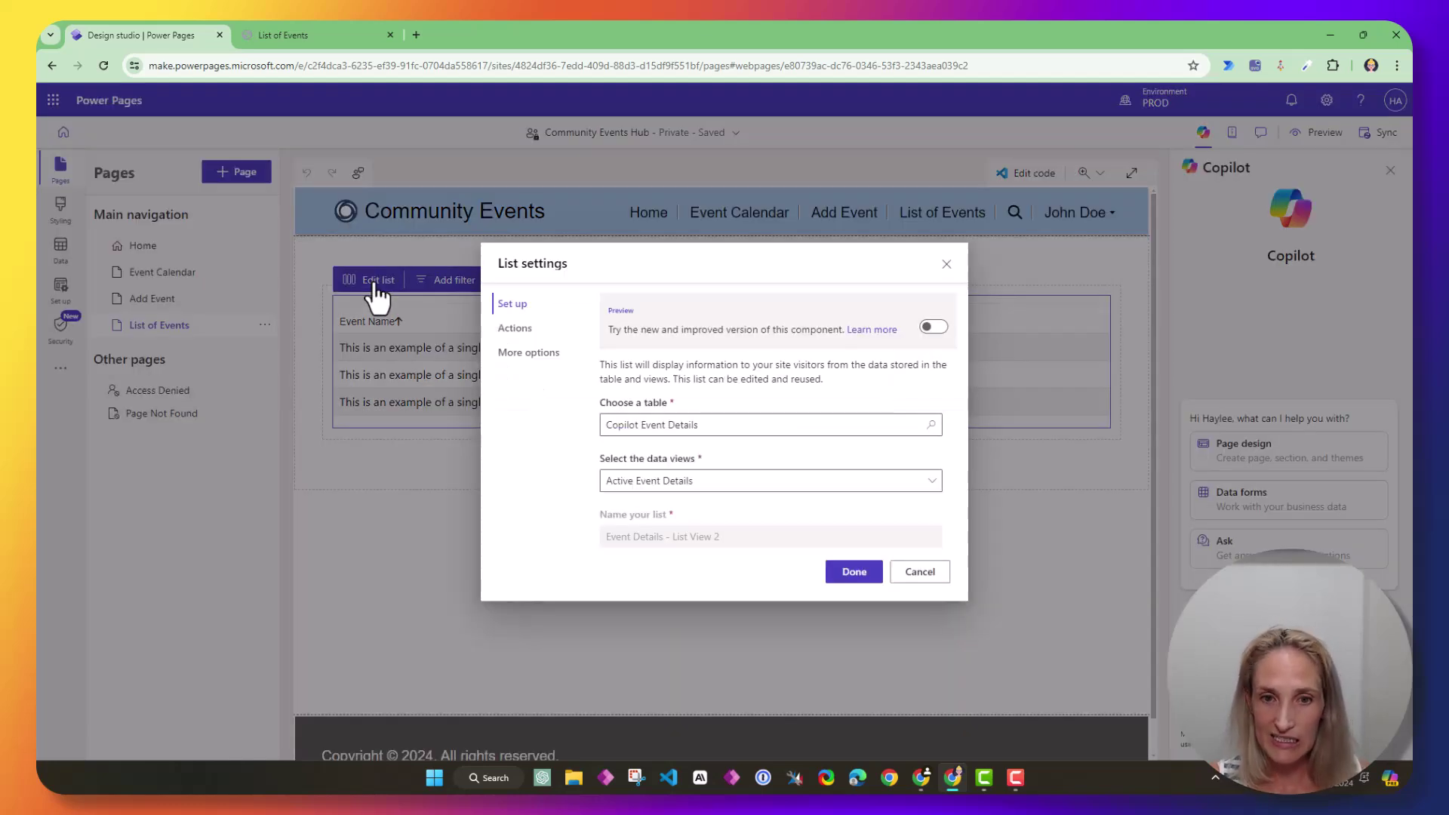
left_click(528, 344)
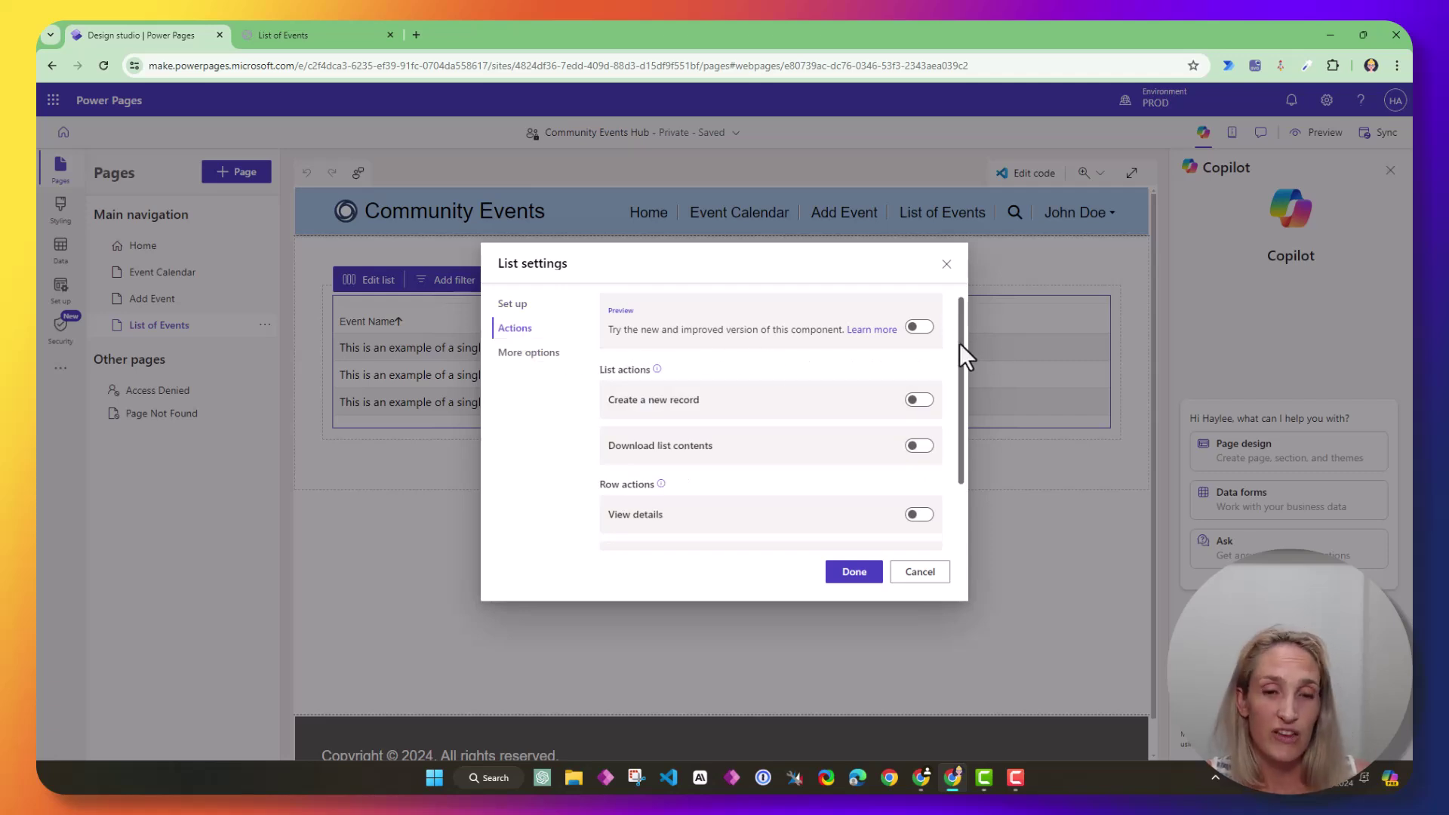
left_click_drag(958, 343, 958, 365)
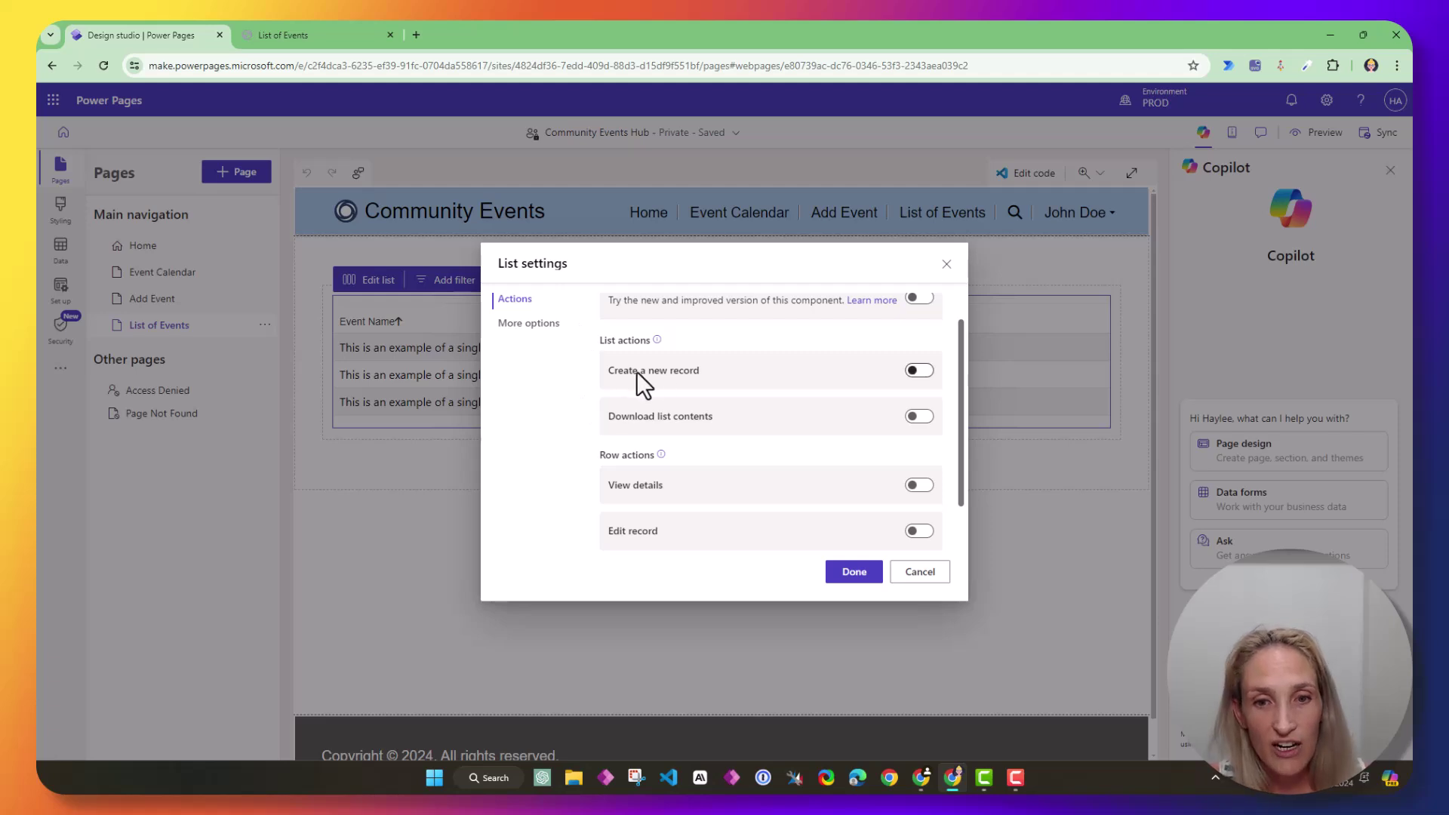
left_click_drag(960, 414, 947, 456)
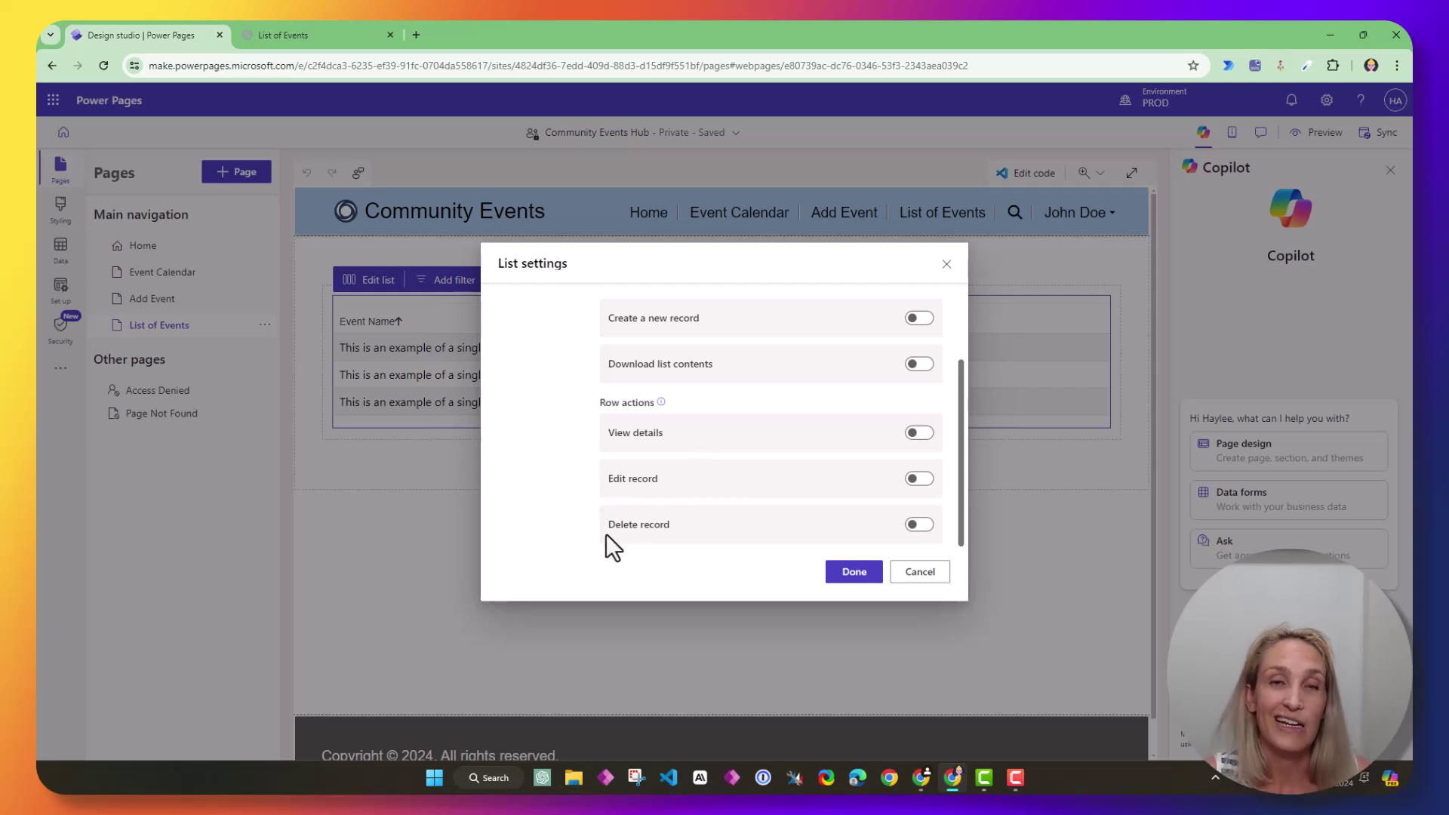
Step: Turn on Edit record with a Webpage target, then close the page choices without picking one
left_click(922, 482)
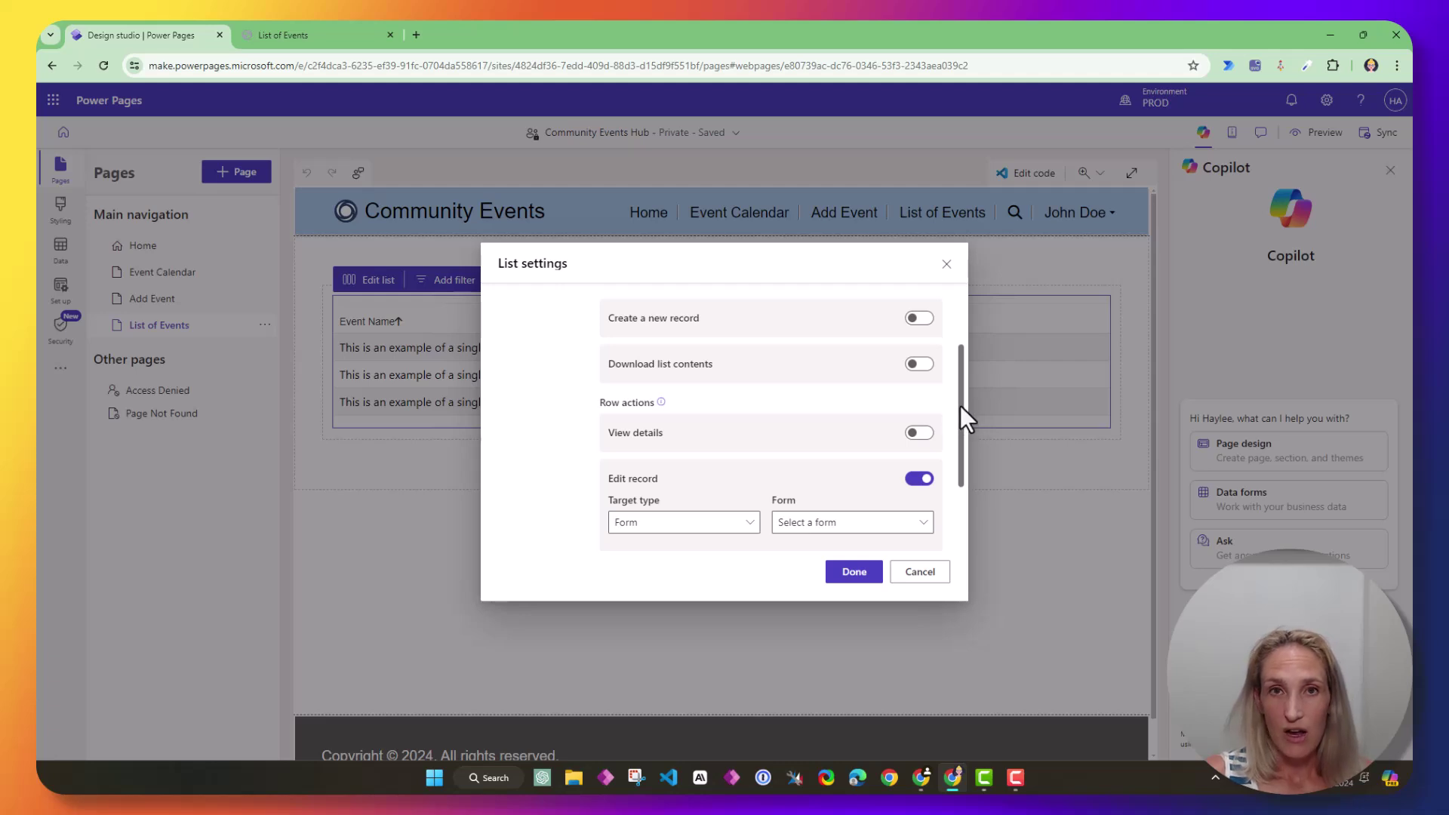
left_click_drag(960, 405, 962, 485)
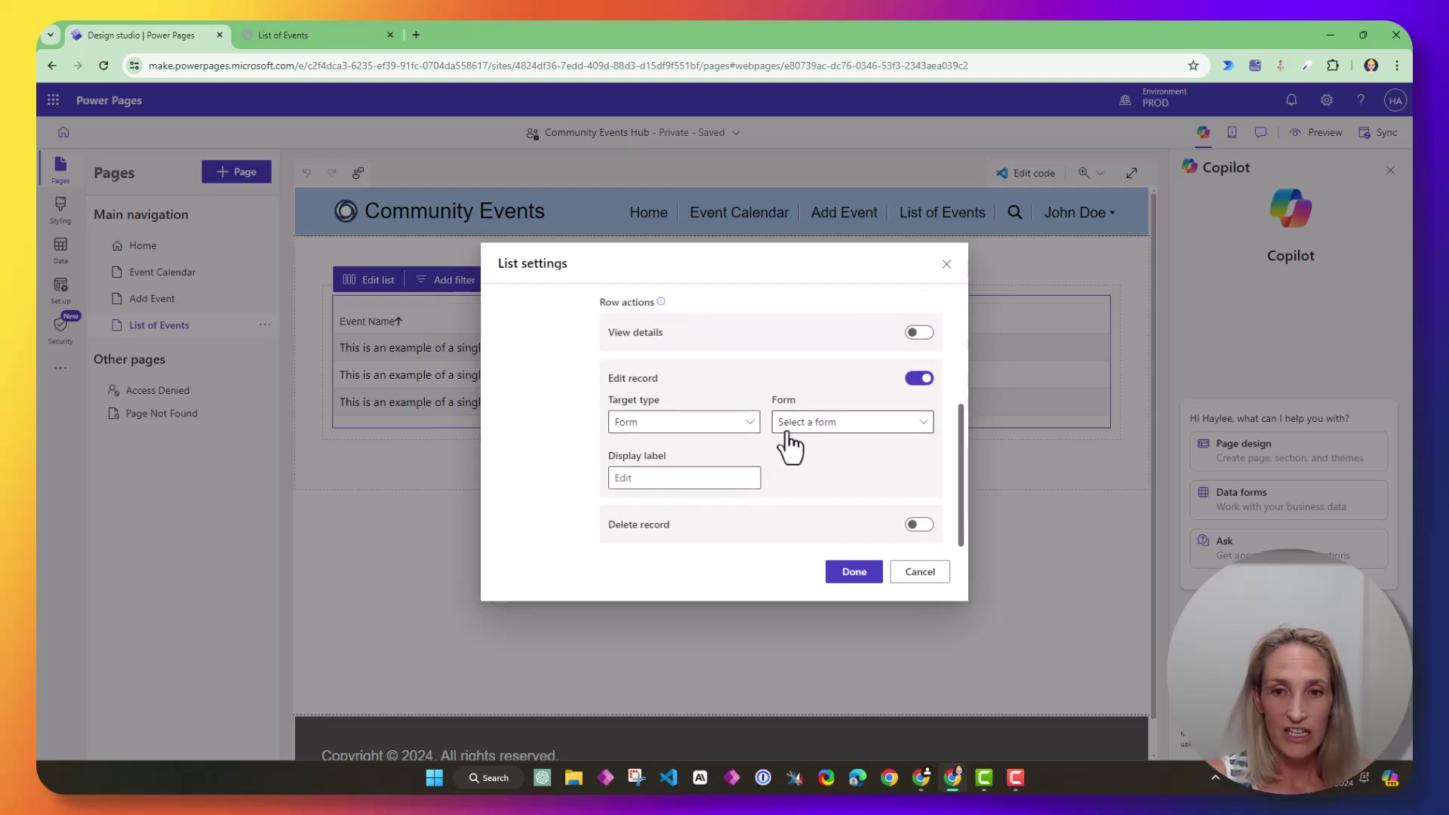
left_click(738, 425)
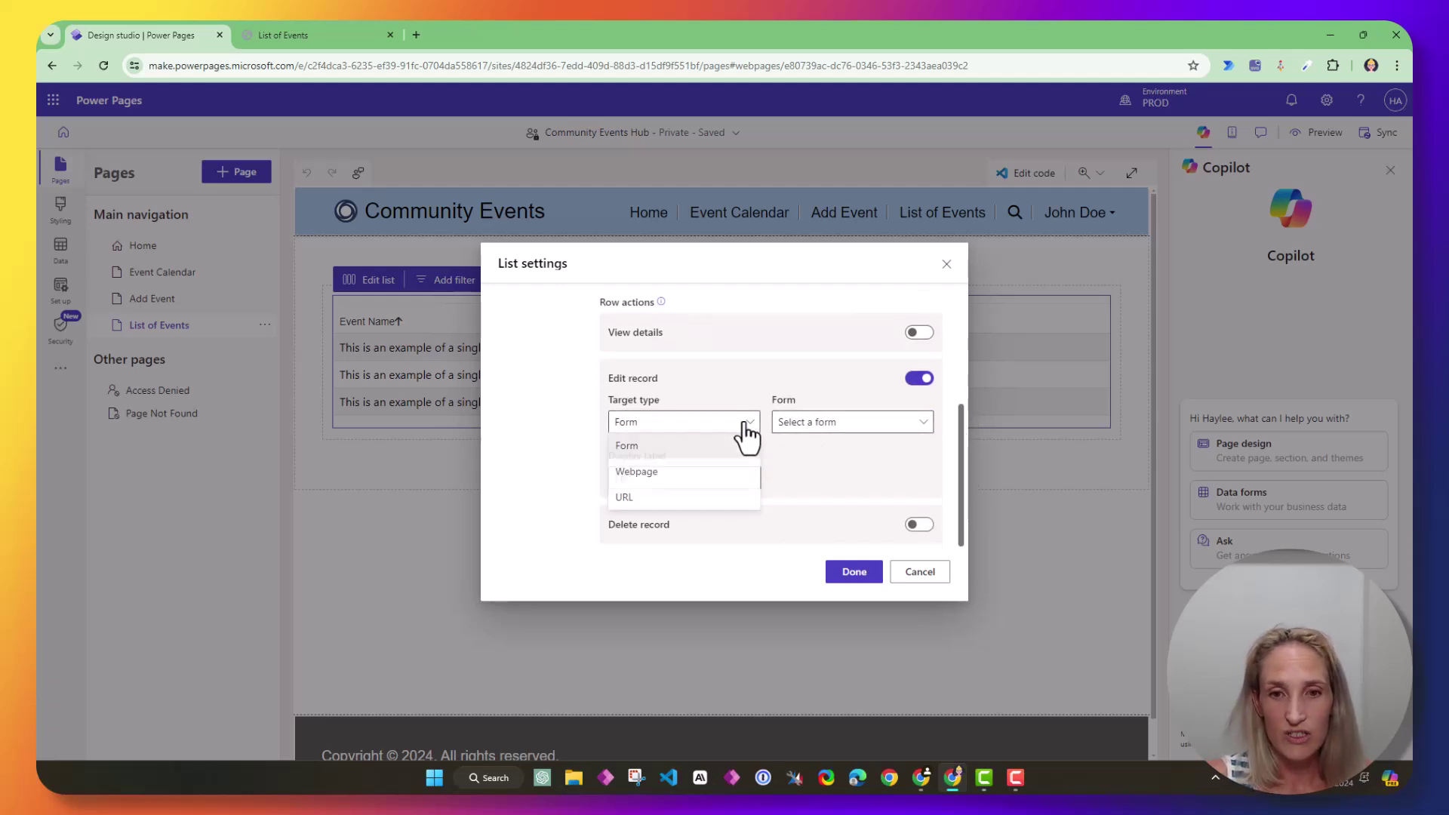
left_click(741, 476)
left_click(897, 430)
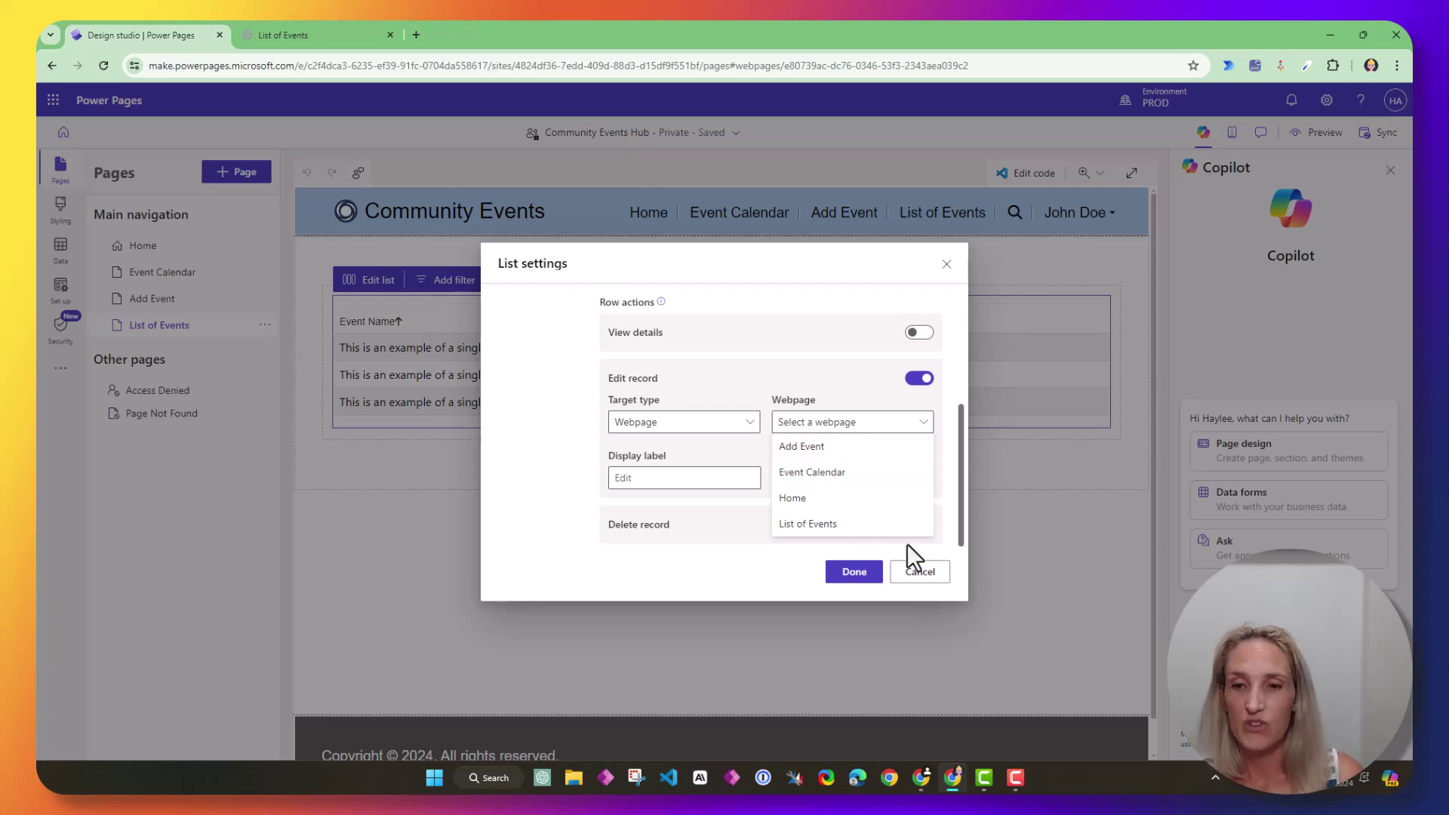
left_click(926, 557)
Step: Discard the list settings changes and add a blank page named 'Event Details'
left_click(933, 575)
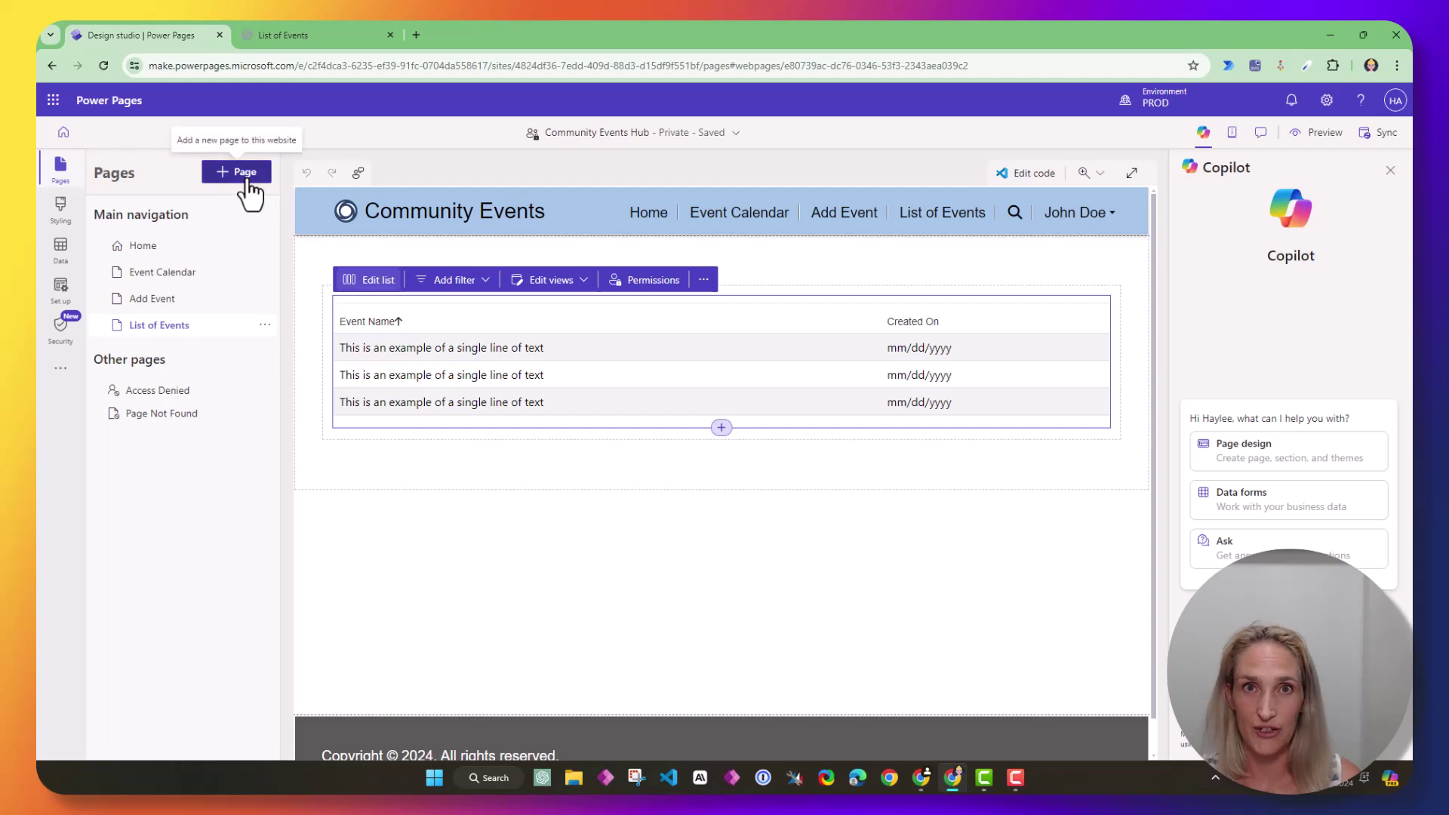
left_click(243, 178)
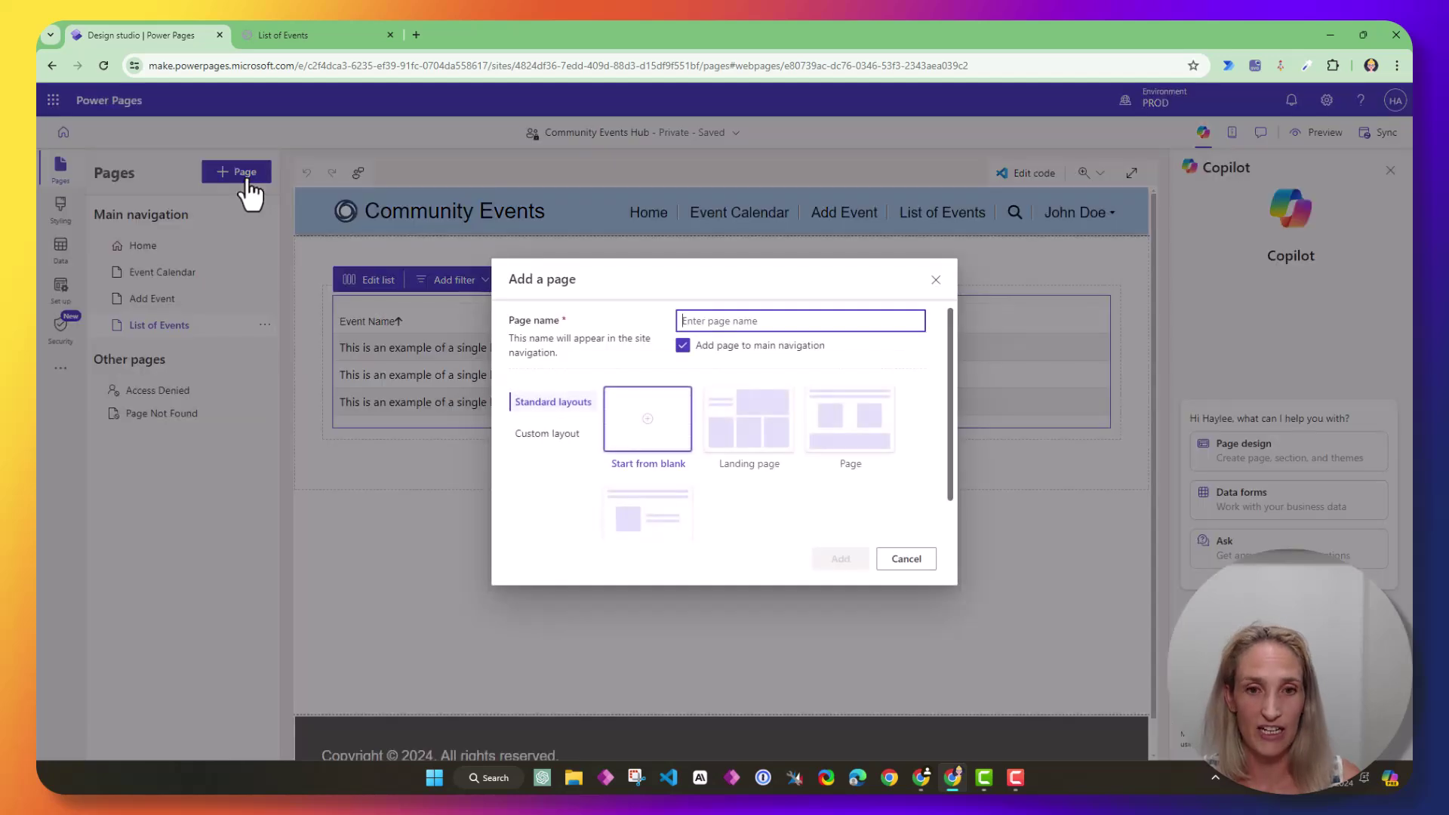
type("Event Details")
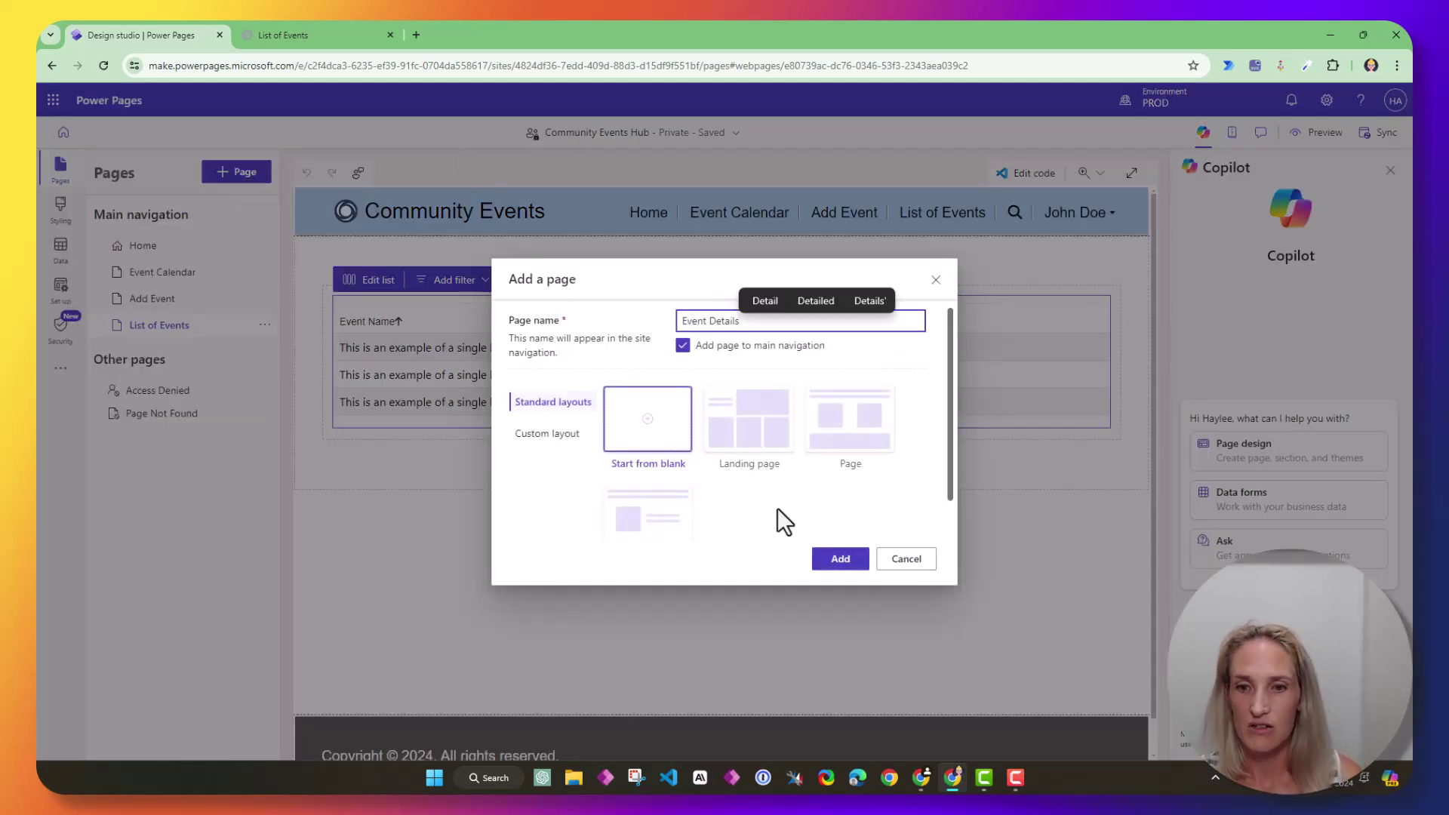
left_click(848, 562)
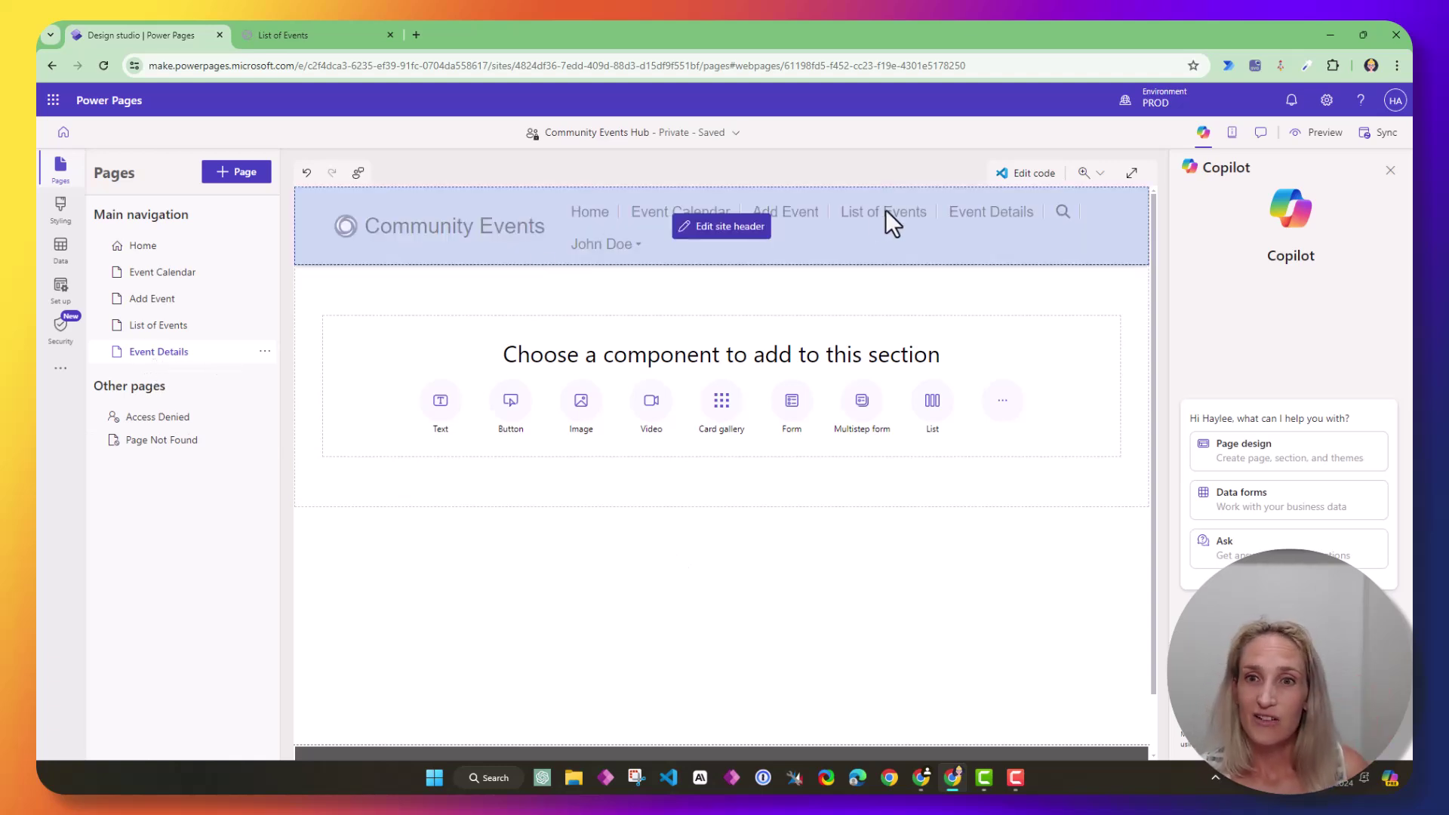
Step: Use the Event Details page's options menu to move it under Other pages
left_click(263, 353)
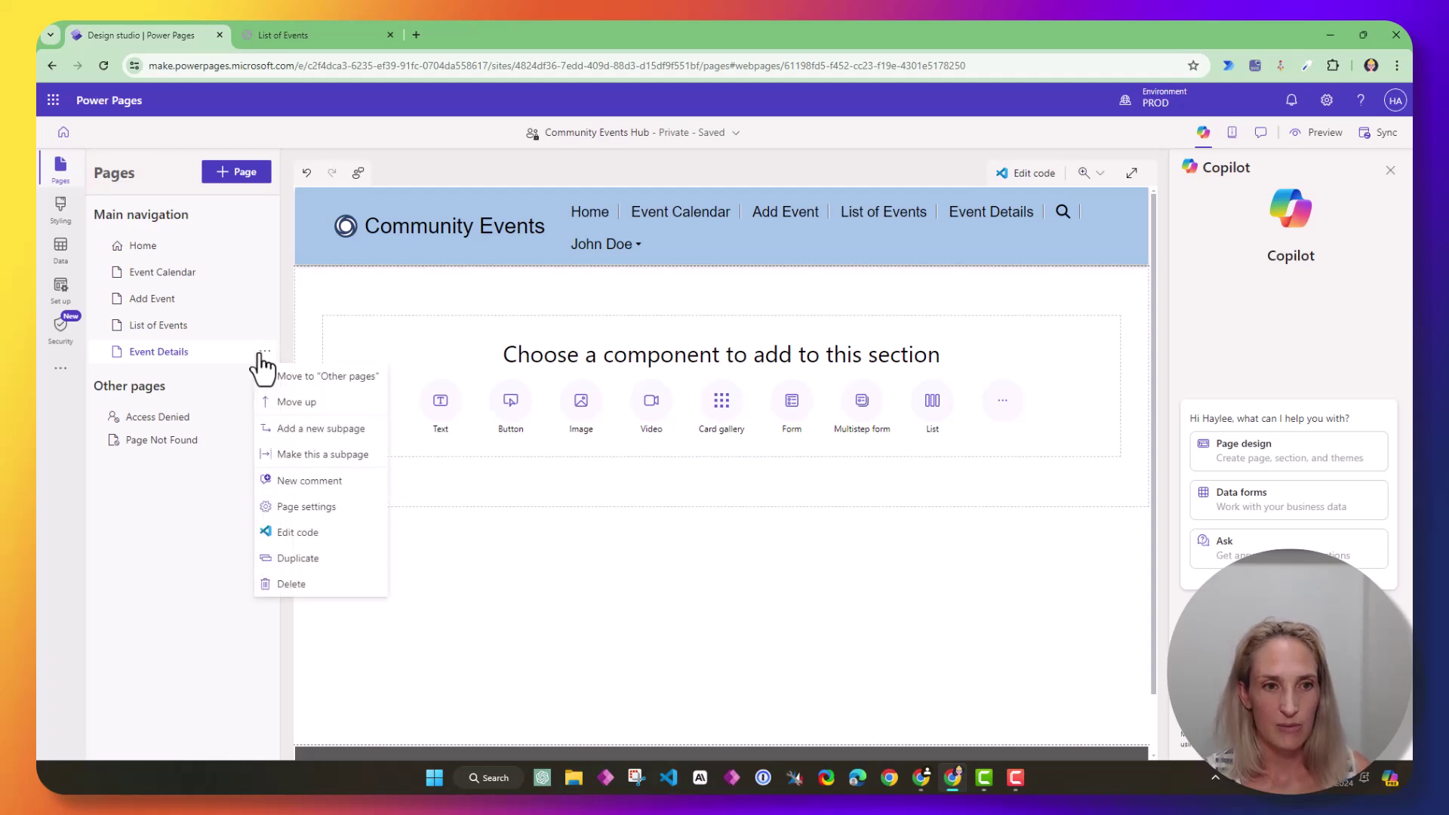
left_click(355, 377)
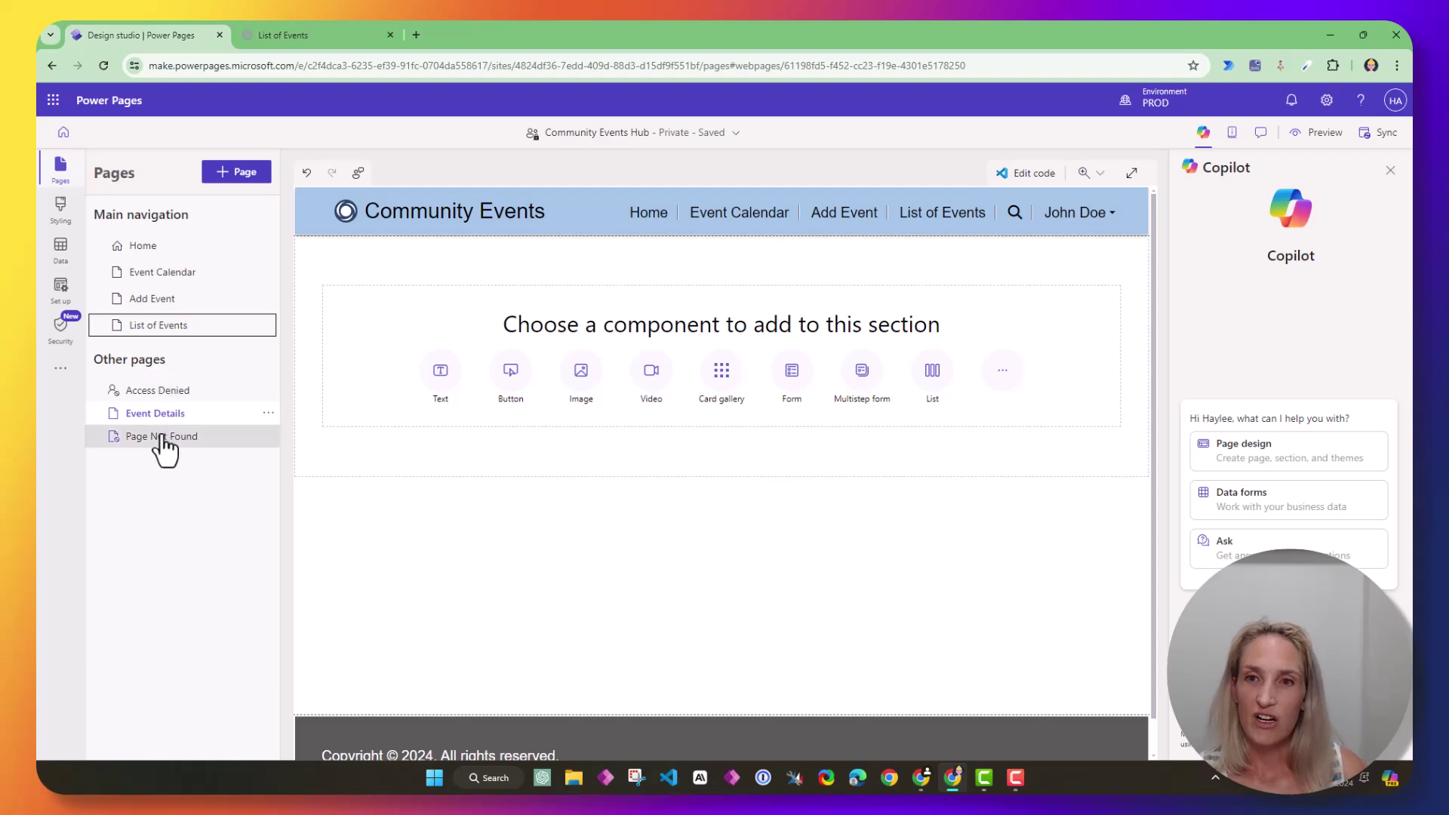
mouse_move(857, 226)
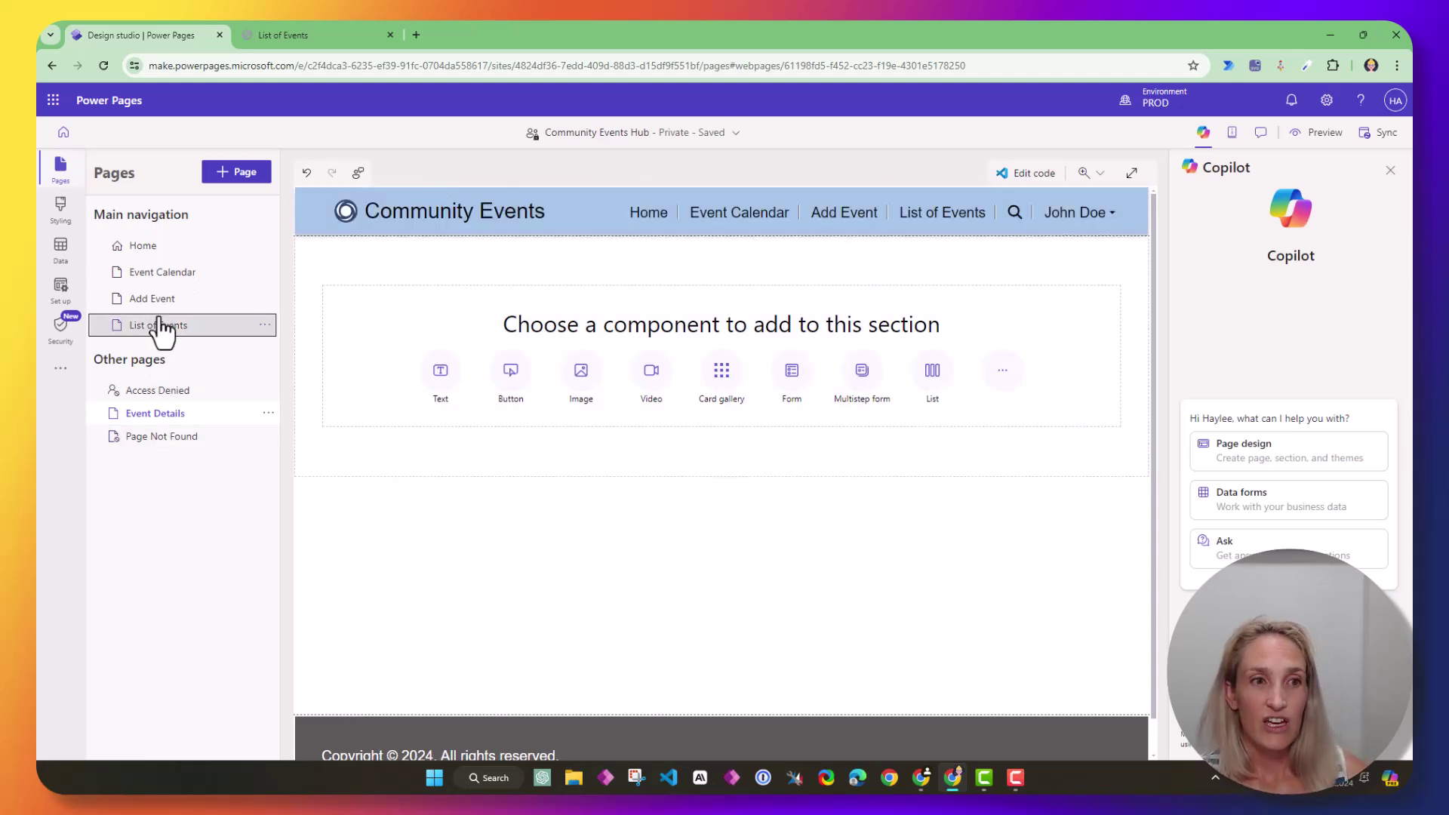
mouse_move(598, 237)
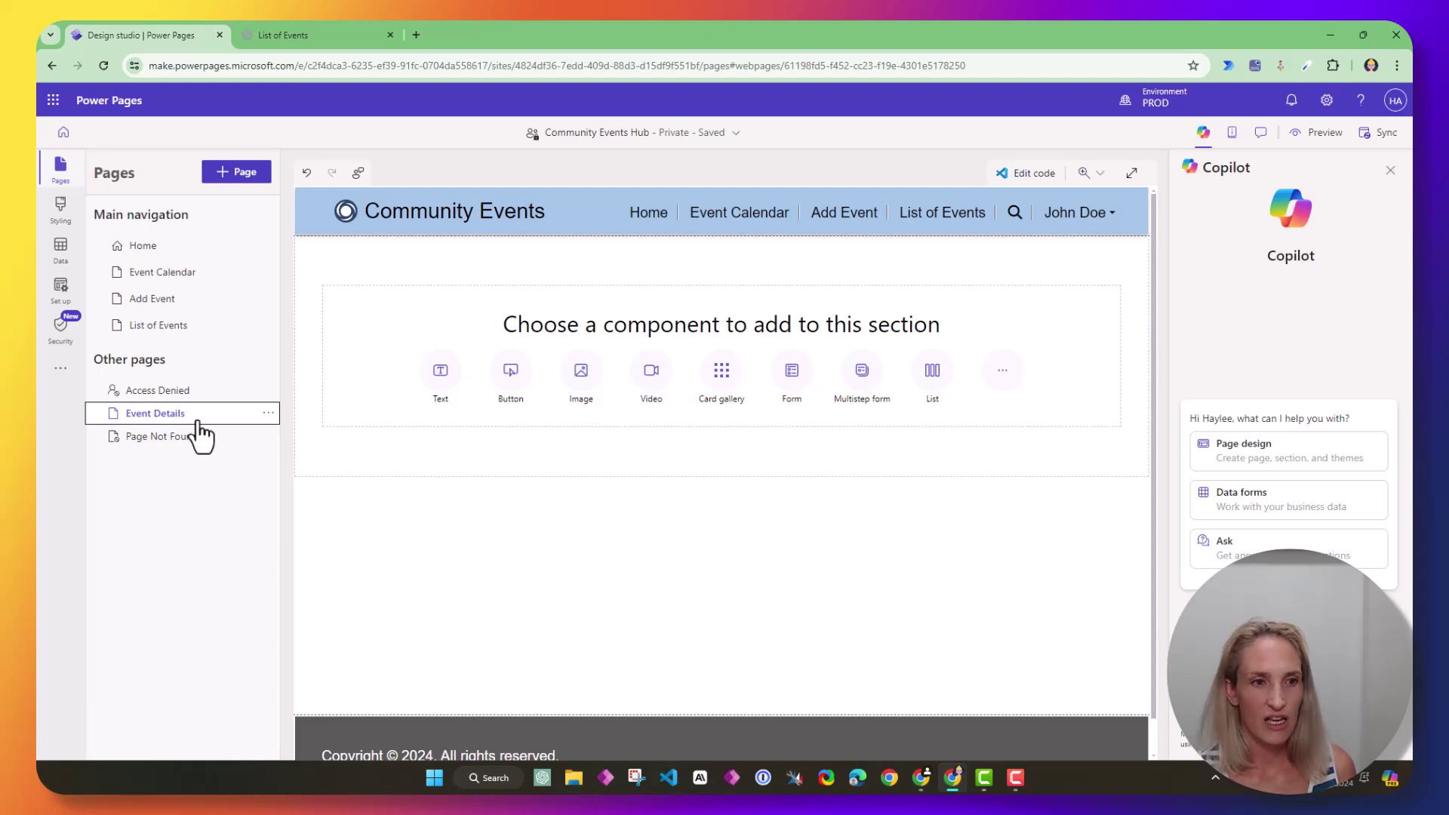
mouse_move(852, 338)
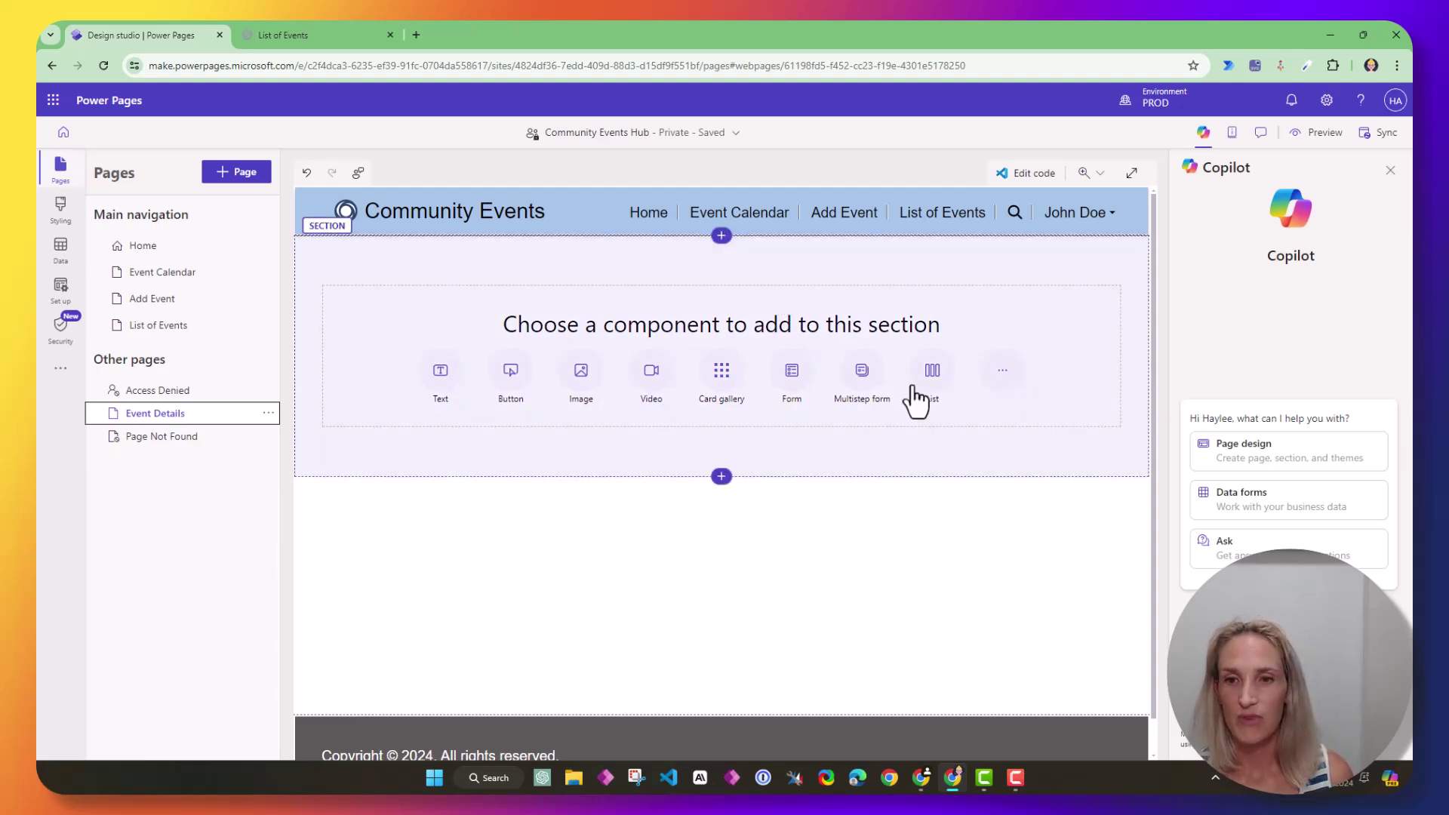
Step: Insert a Form component into the empty section of the Event Details page
left_click(794, 383)
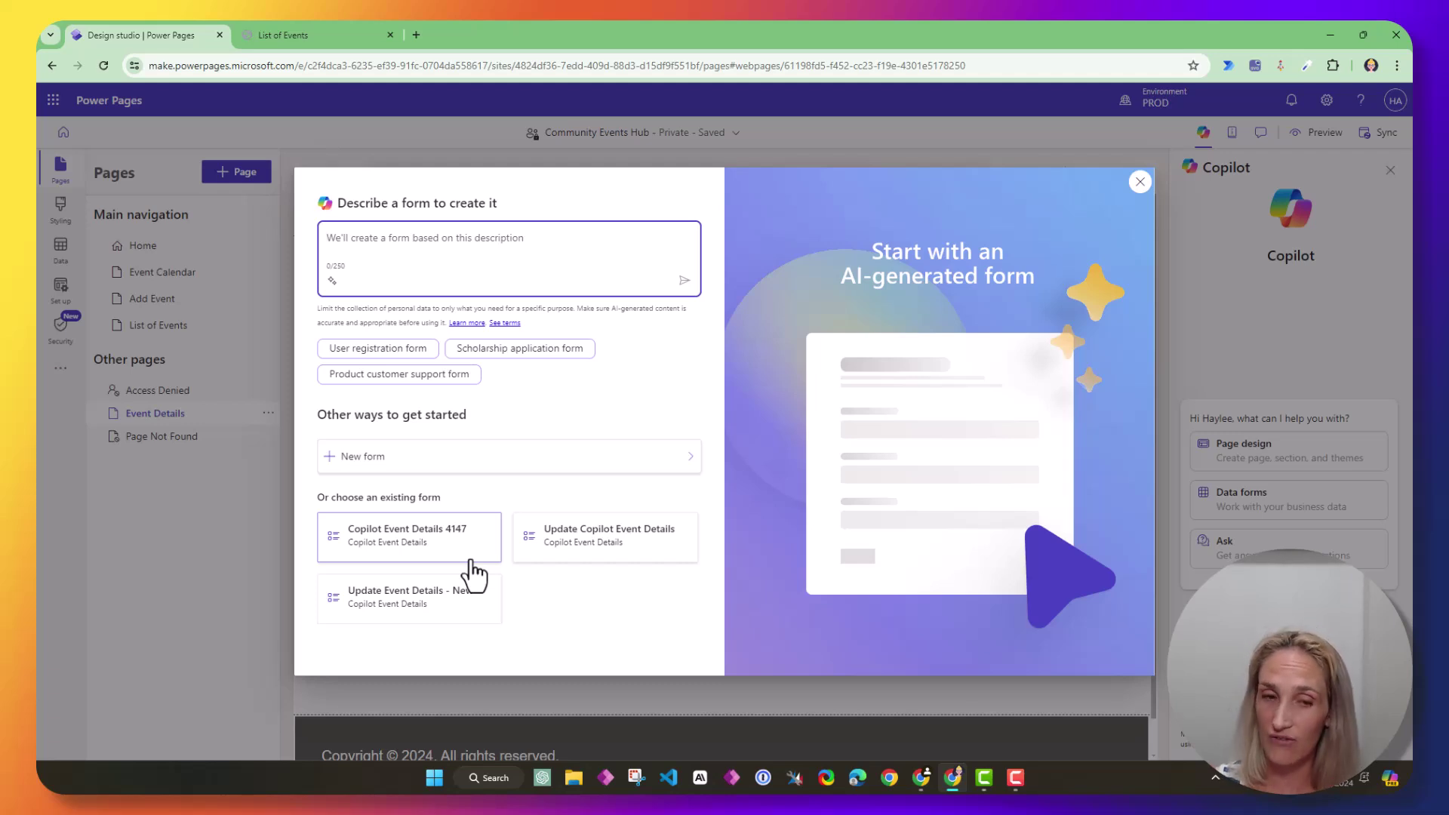
Step: Start a new form from the Copilot Event Details table and its Copilot Event Details form
left_click(539, 459)
left_click(898, 292)
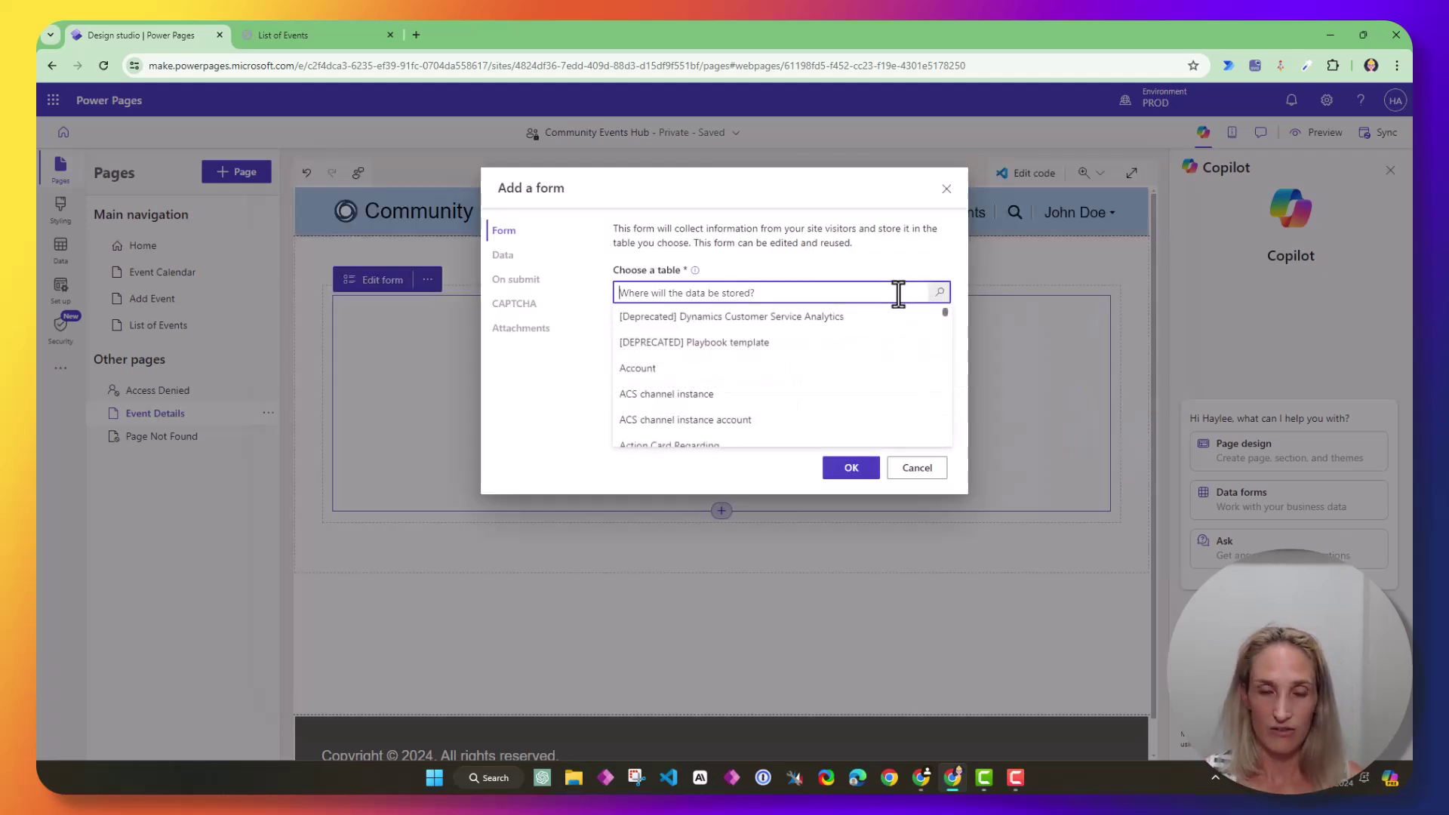
type("Cip")
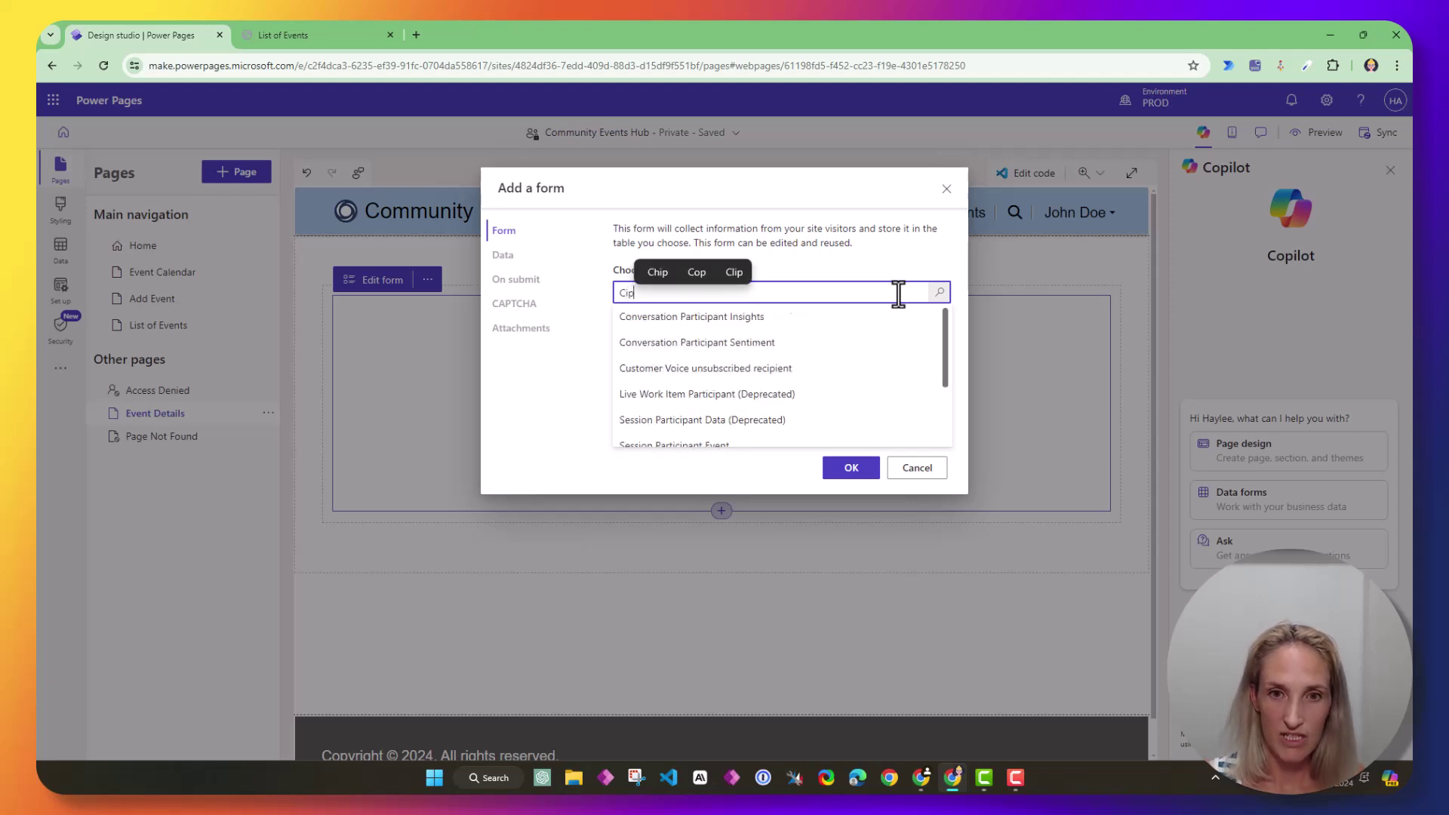
left_click(906, 317)
left_click(938, 348)
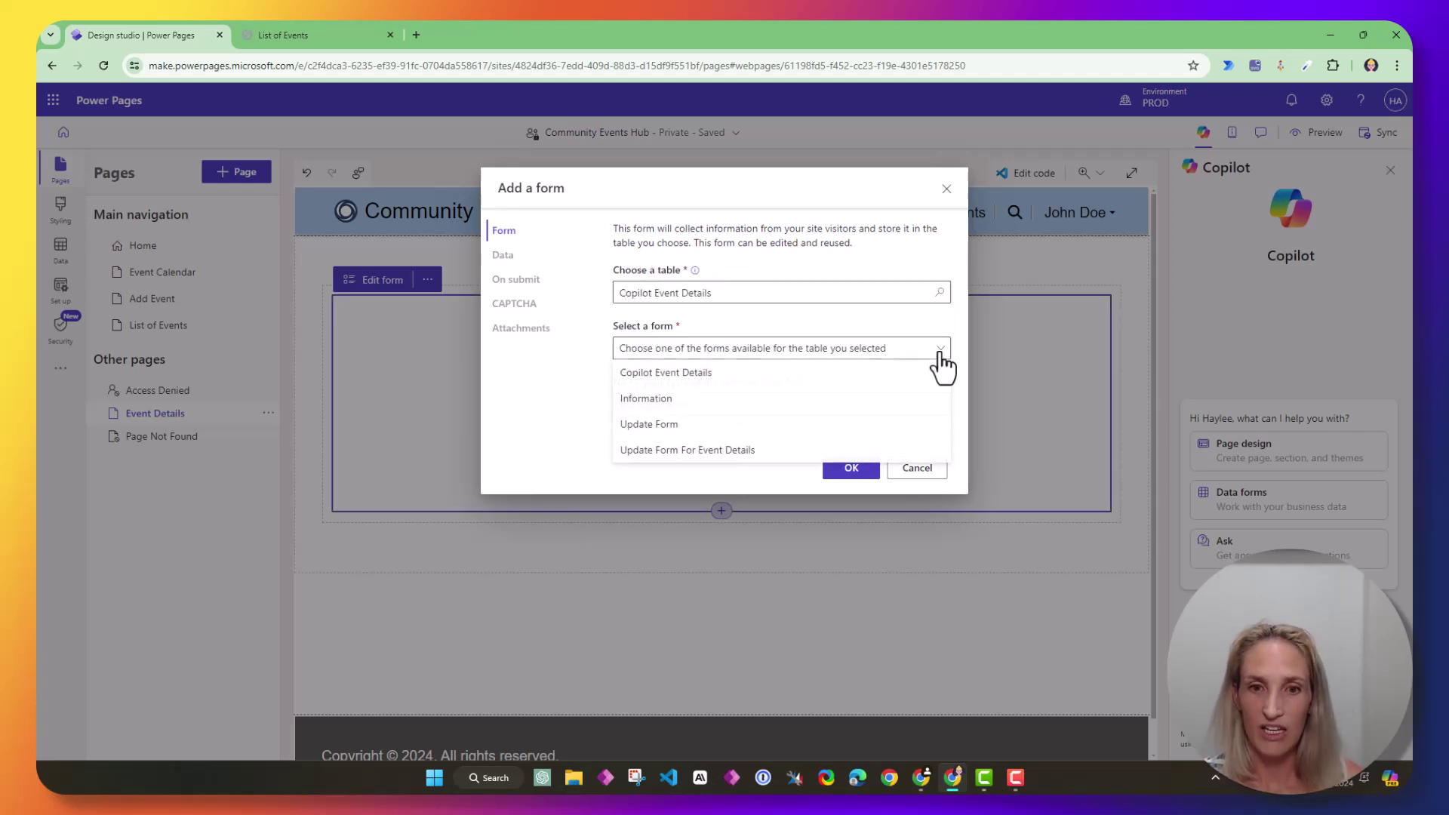
left_click(685, 374)
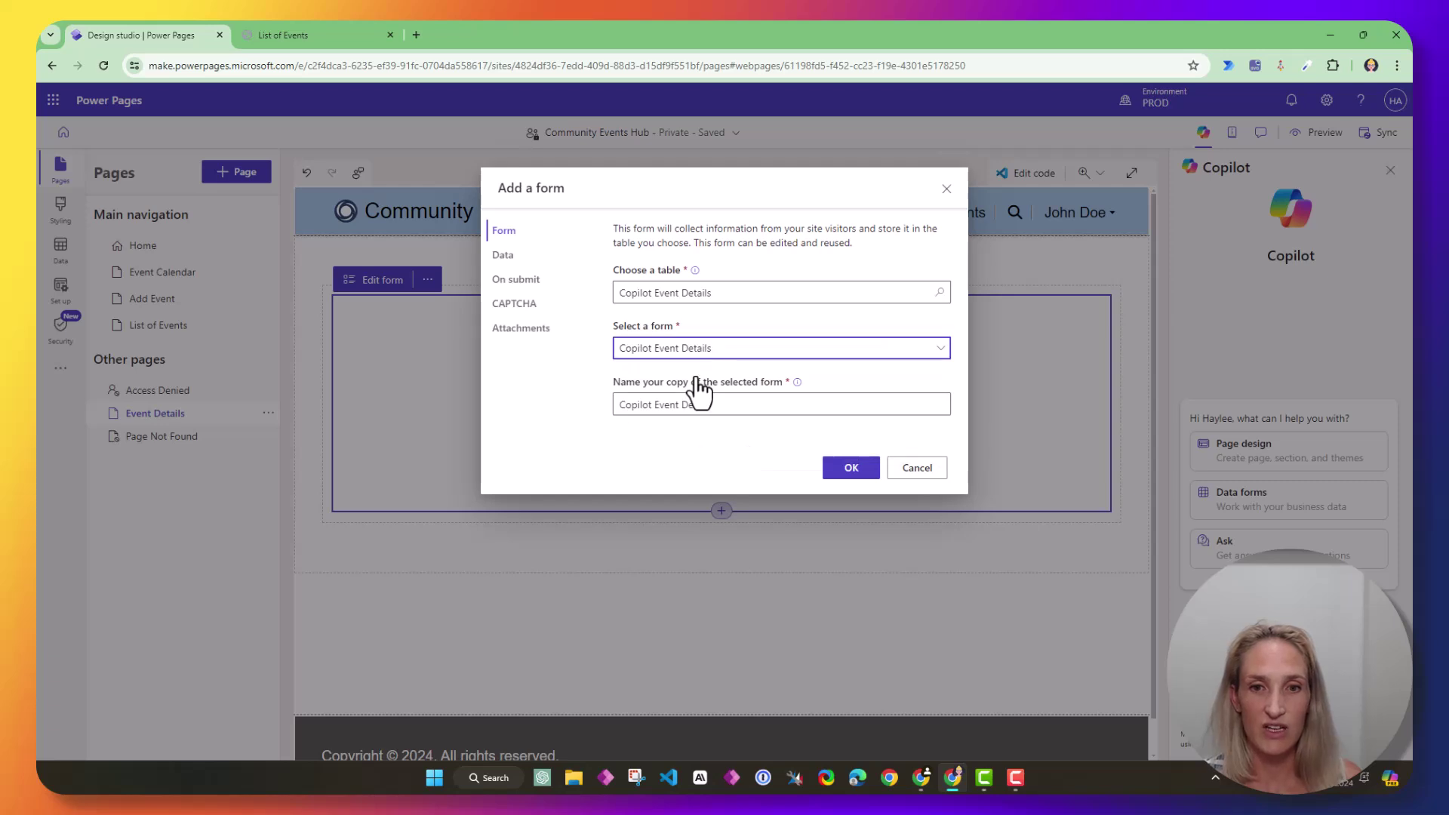
left_click_drag(612, 384, 636, 383)
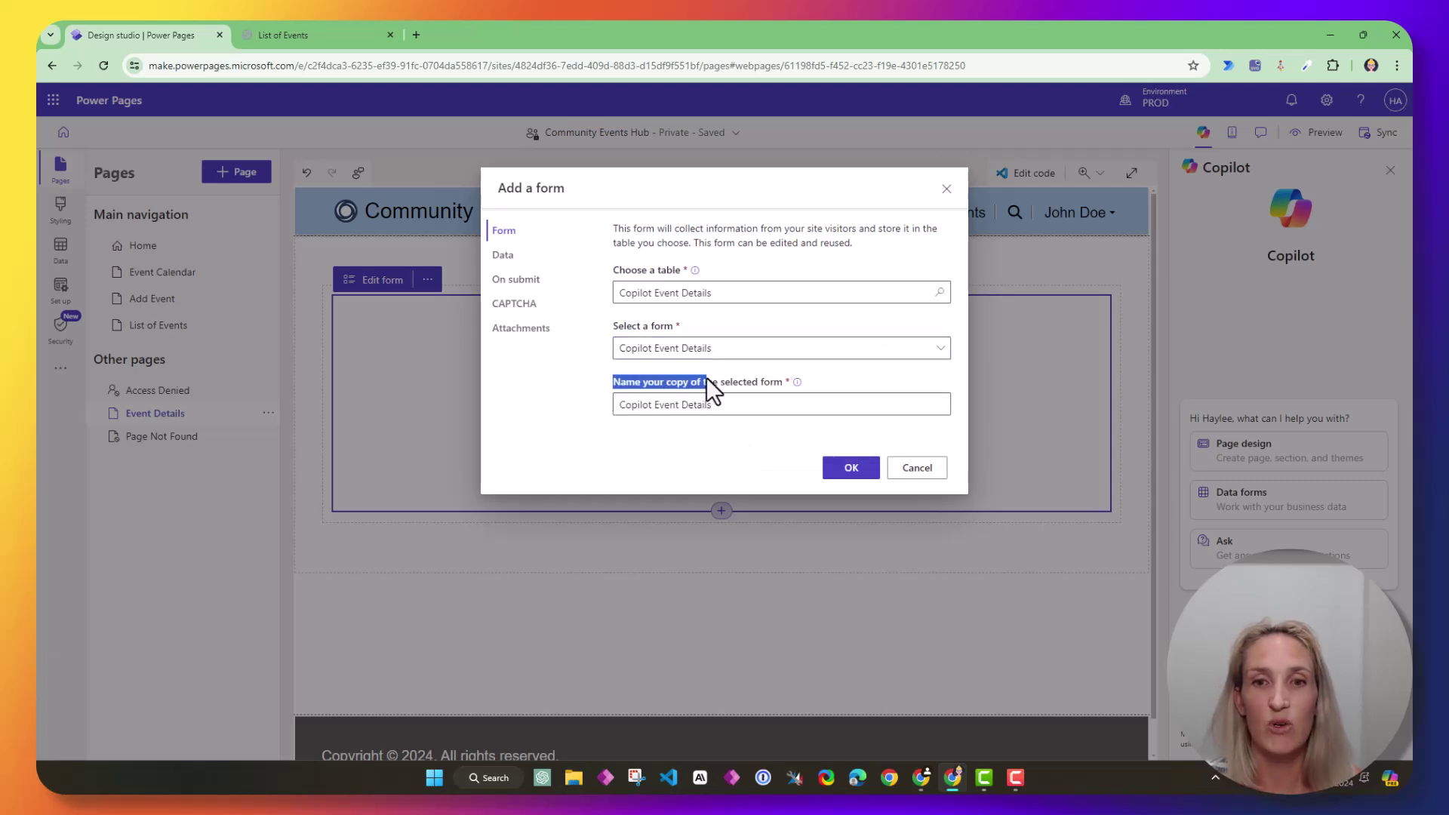
left_click_drag(759, 378, 786, 391)
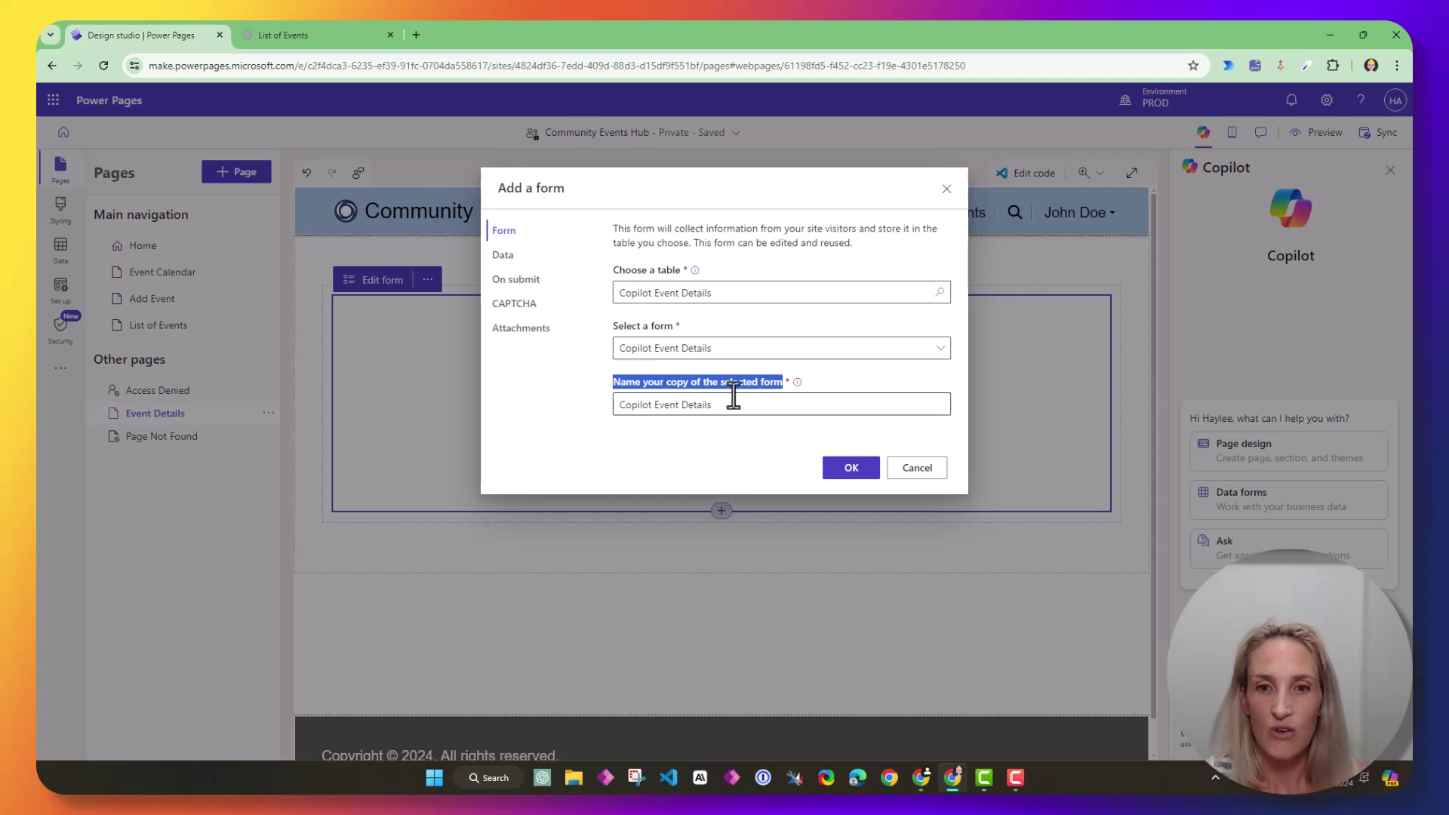
Step: Name the form copy 'Update Copilot Event Details 2'
left_click_drag(737, 401, 634, 407)
type("Up")
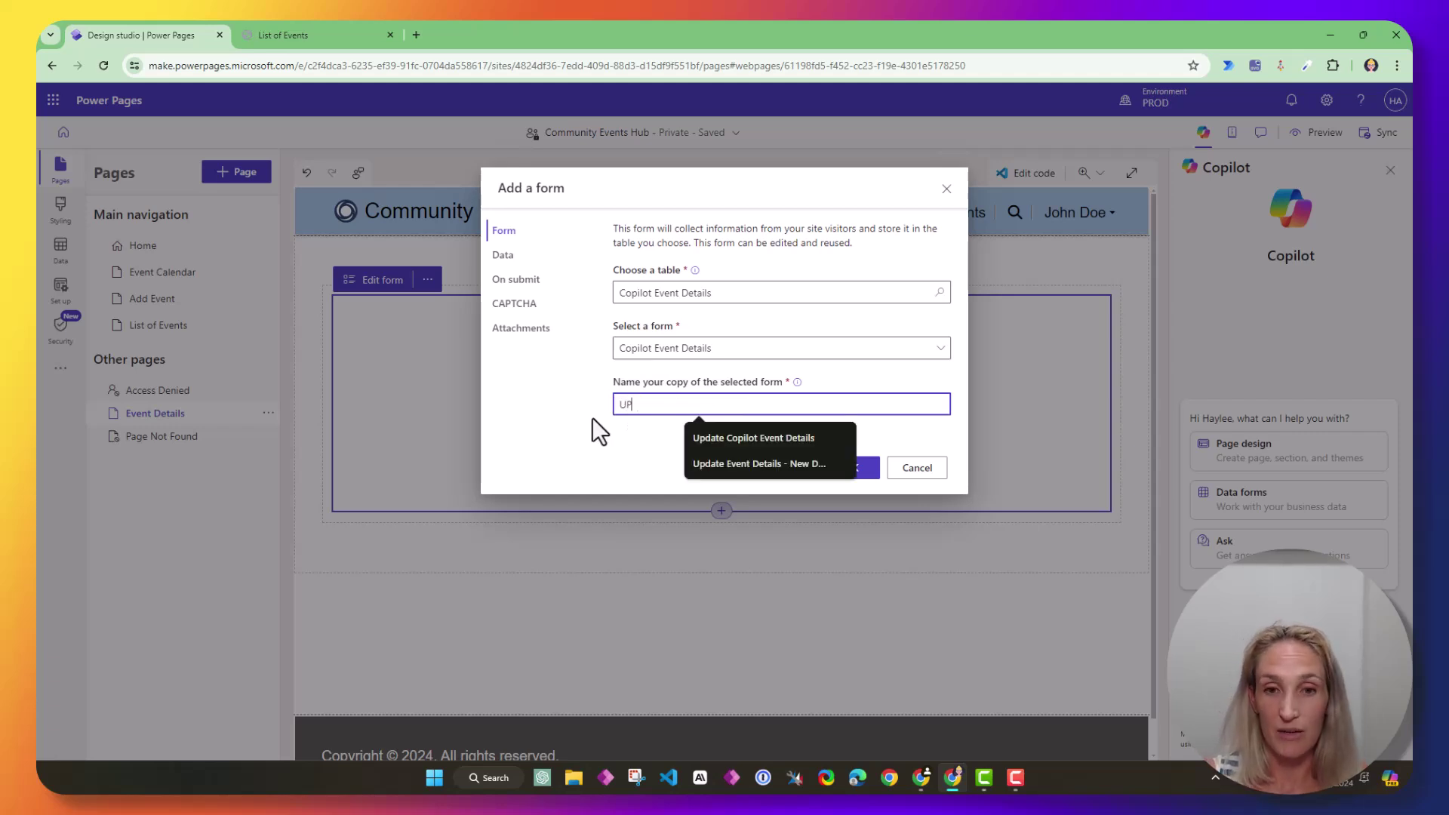
type("date")
key("BackSpace")
key("BackSpace")
key("BackSpace")
key("BackSpace")
type("date ")
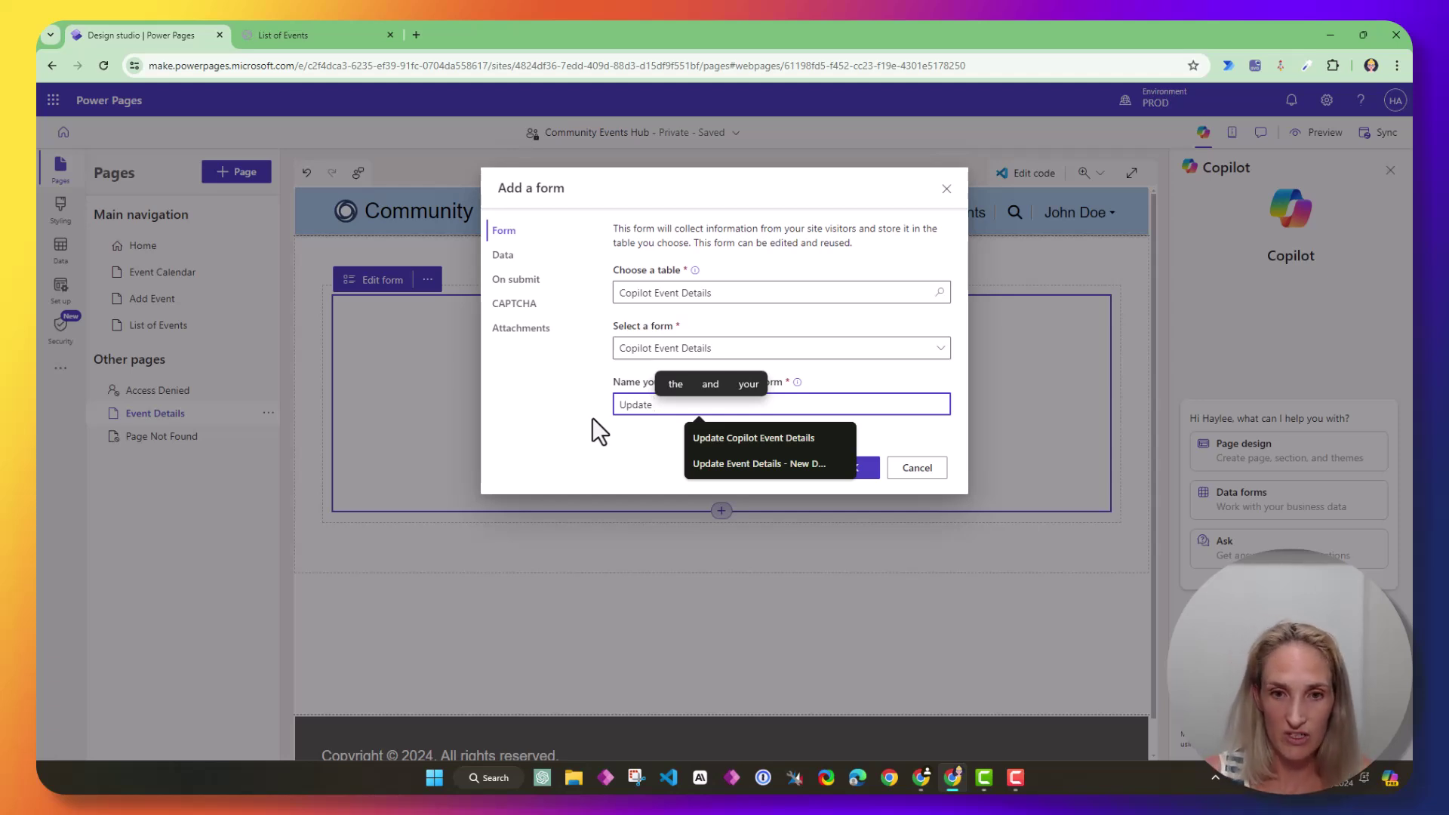
type("Ci")
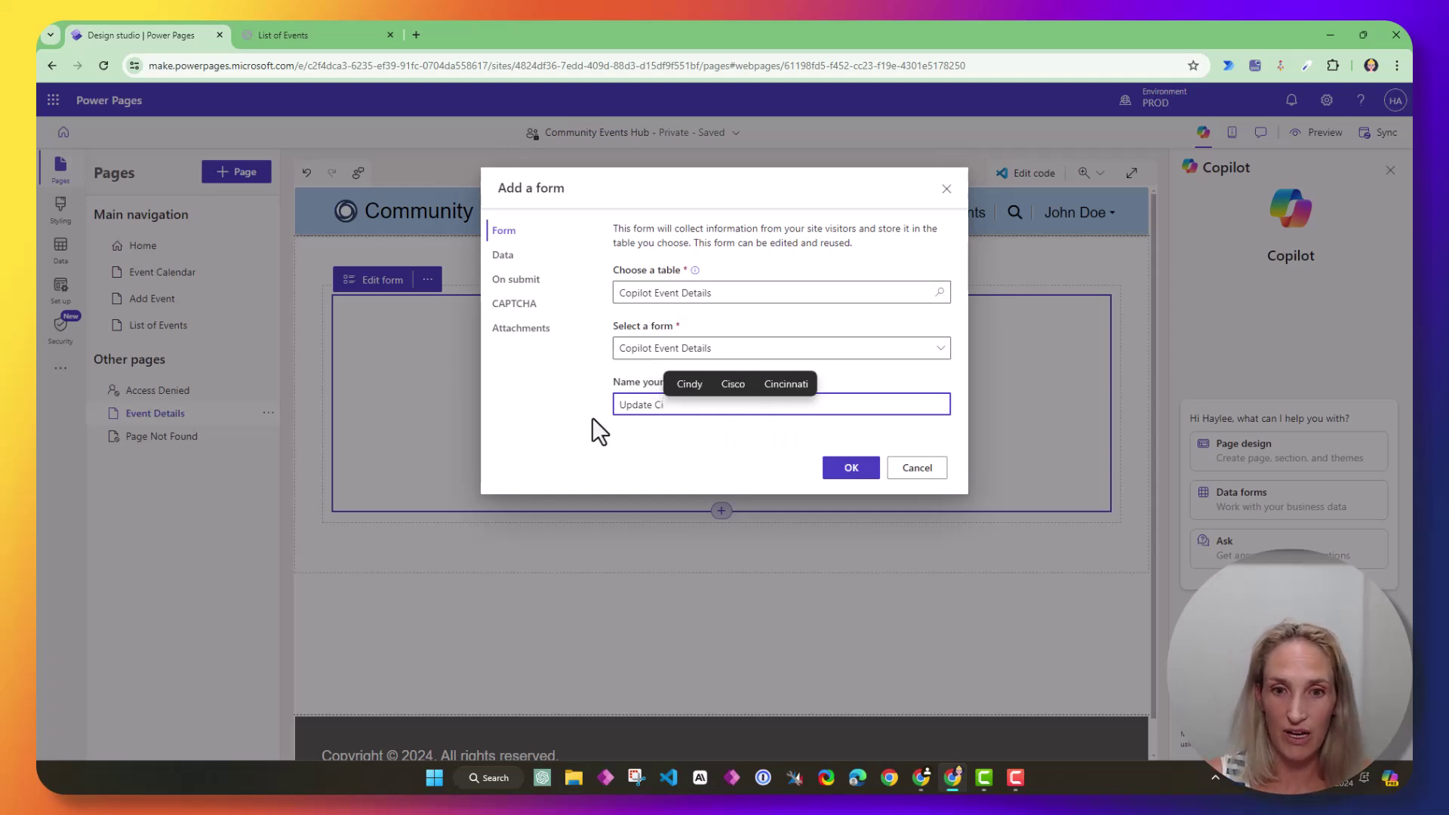
type("polot Event Details")
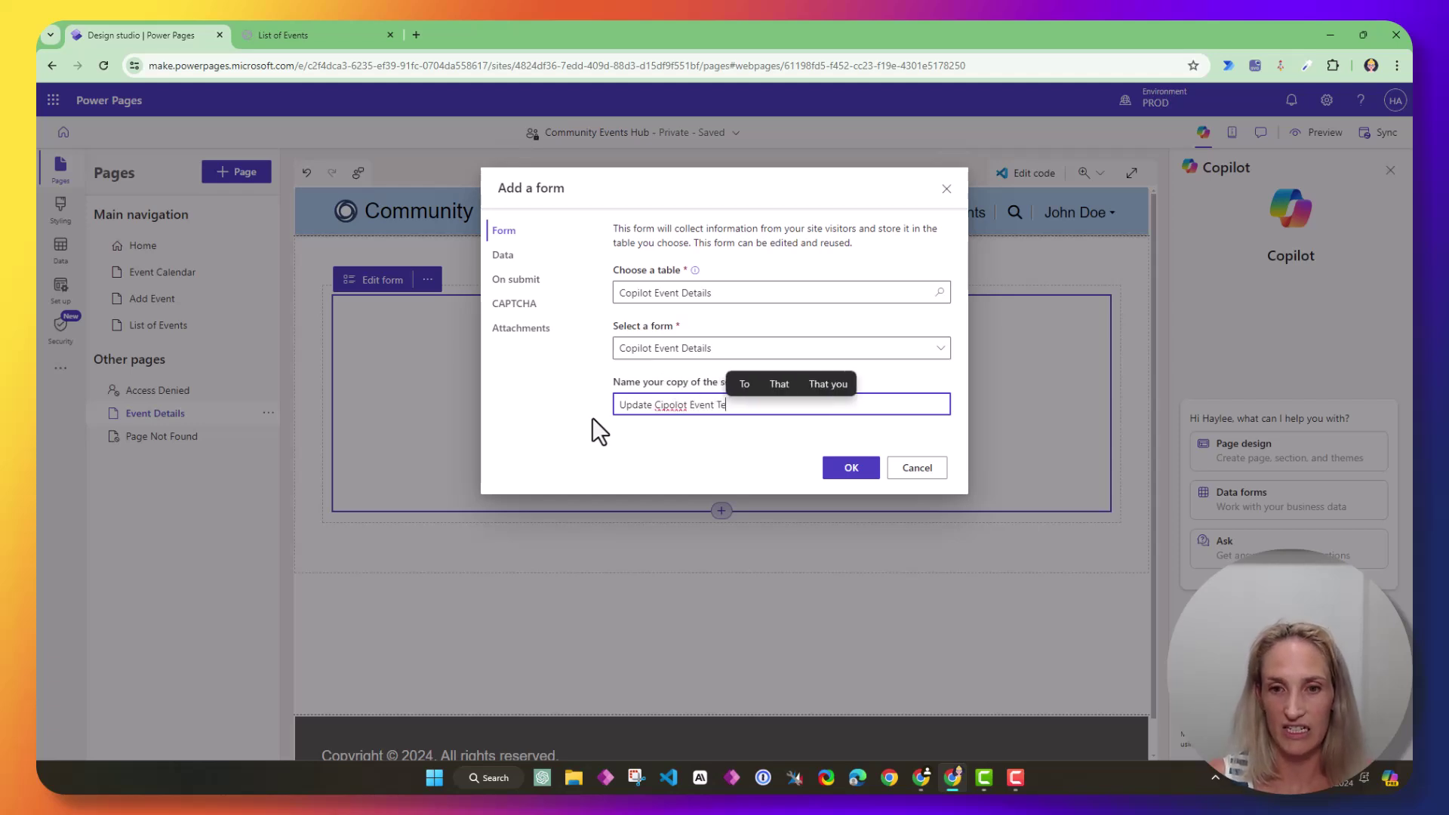
type(" 2")
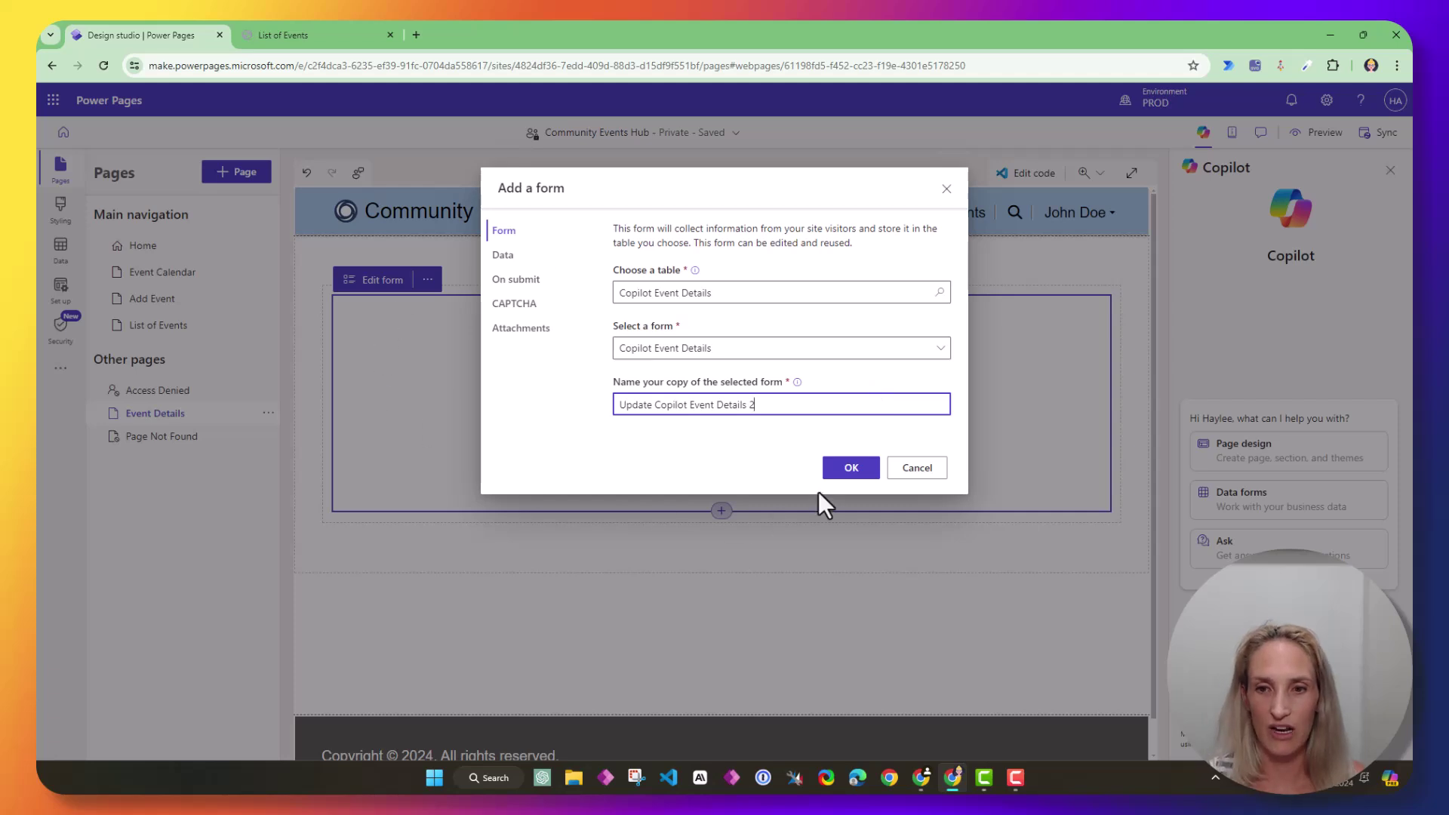
Step: Make the form update existing records and redirect to List of Events on submit
left_click(526, 257)
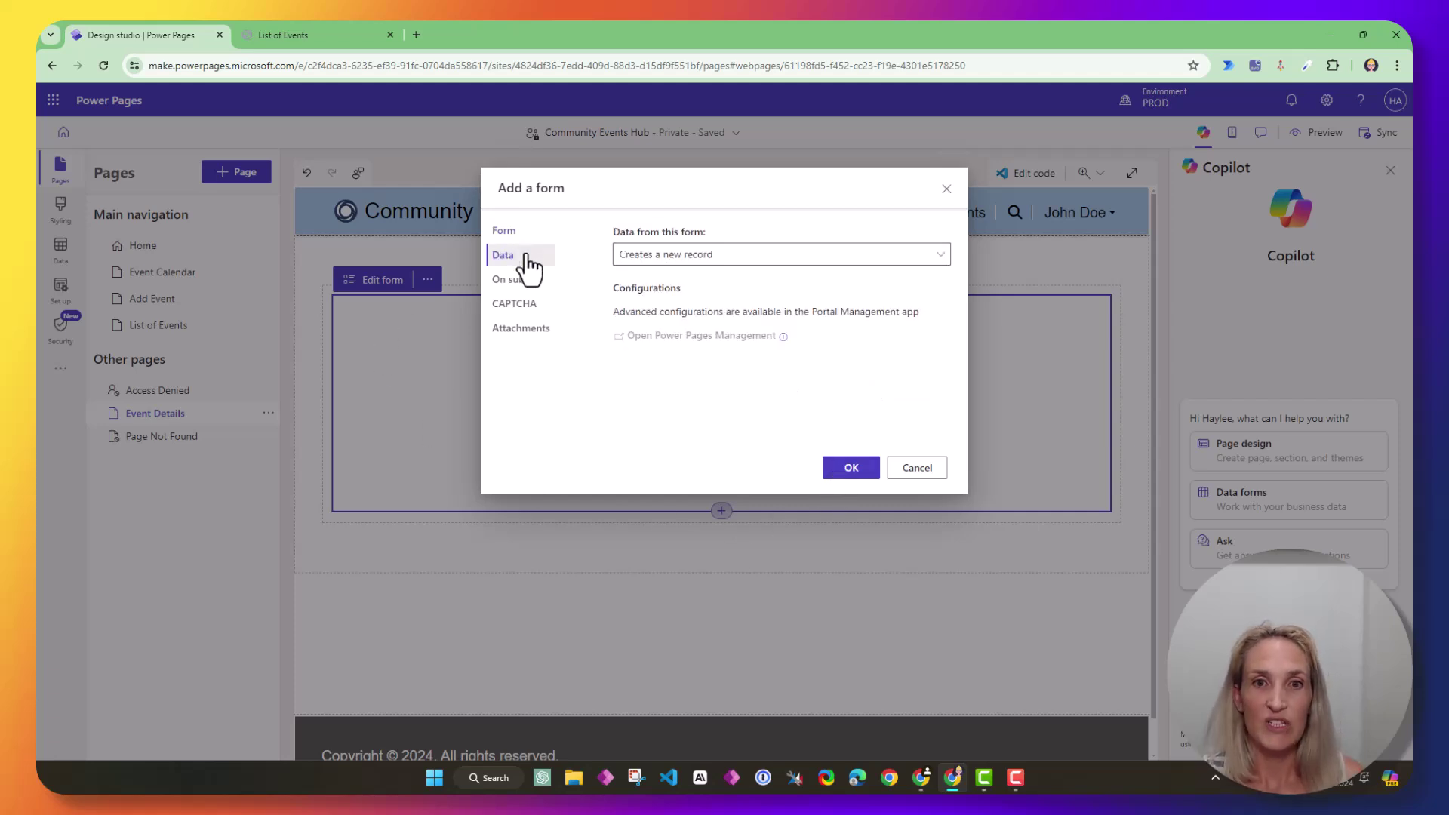
left_click(647, 256)
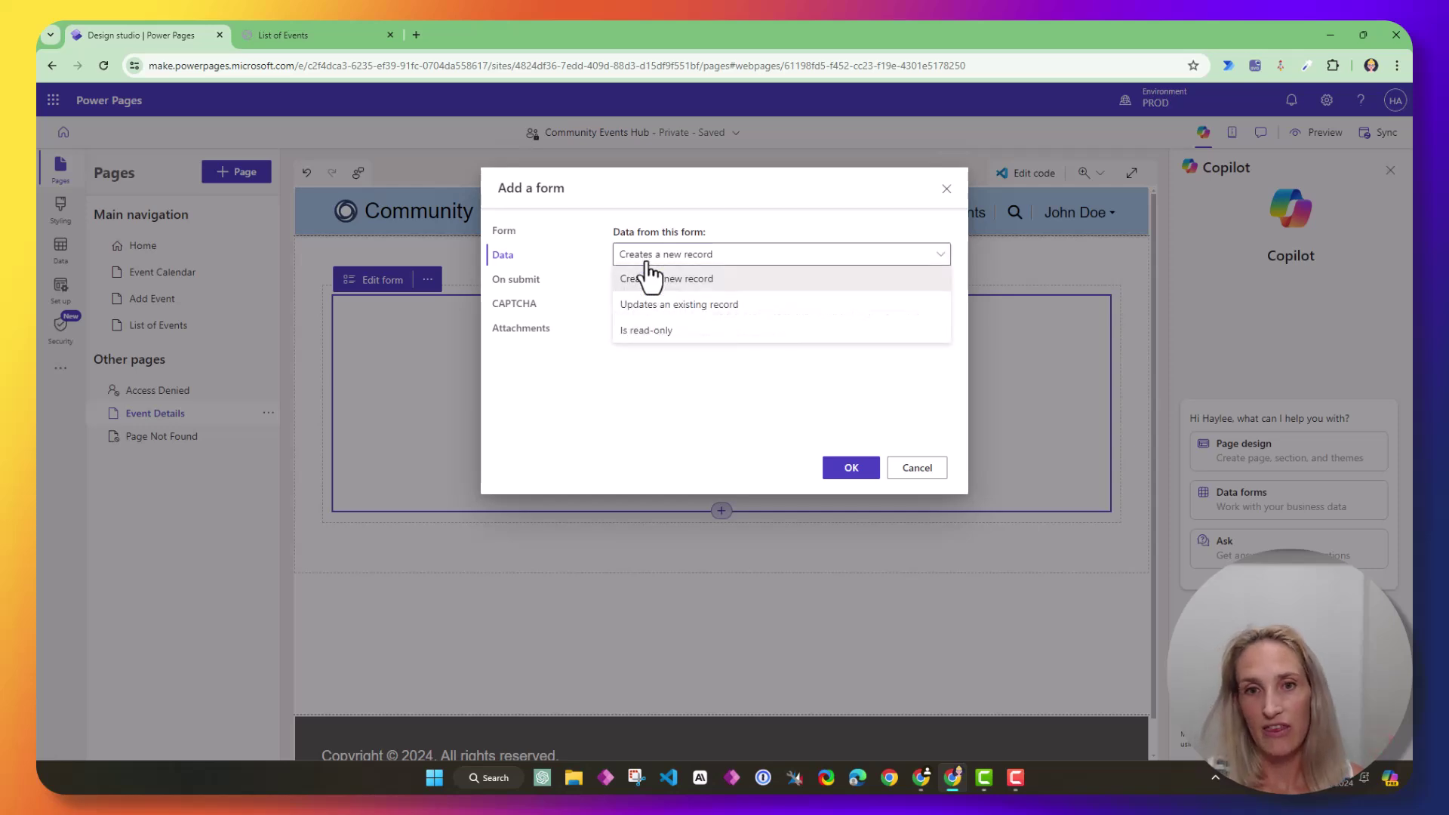
left_click(701, 305)
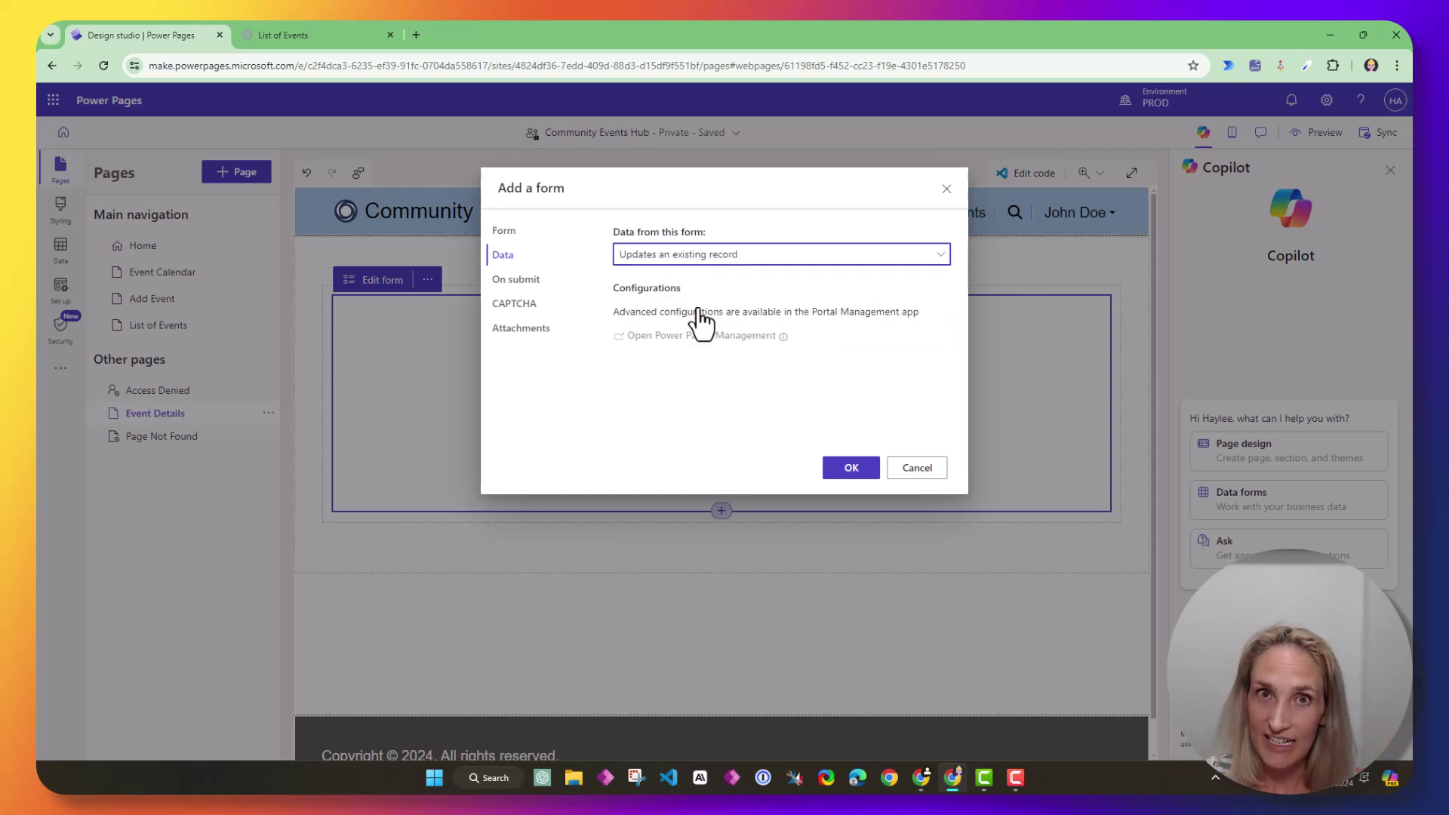
left_click(528, 280)
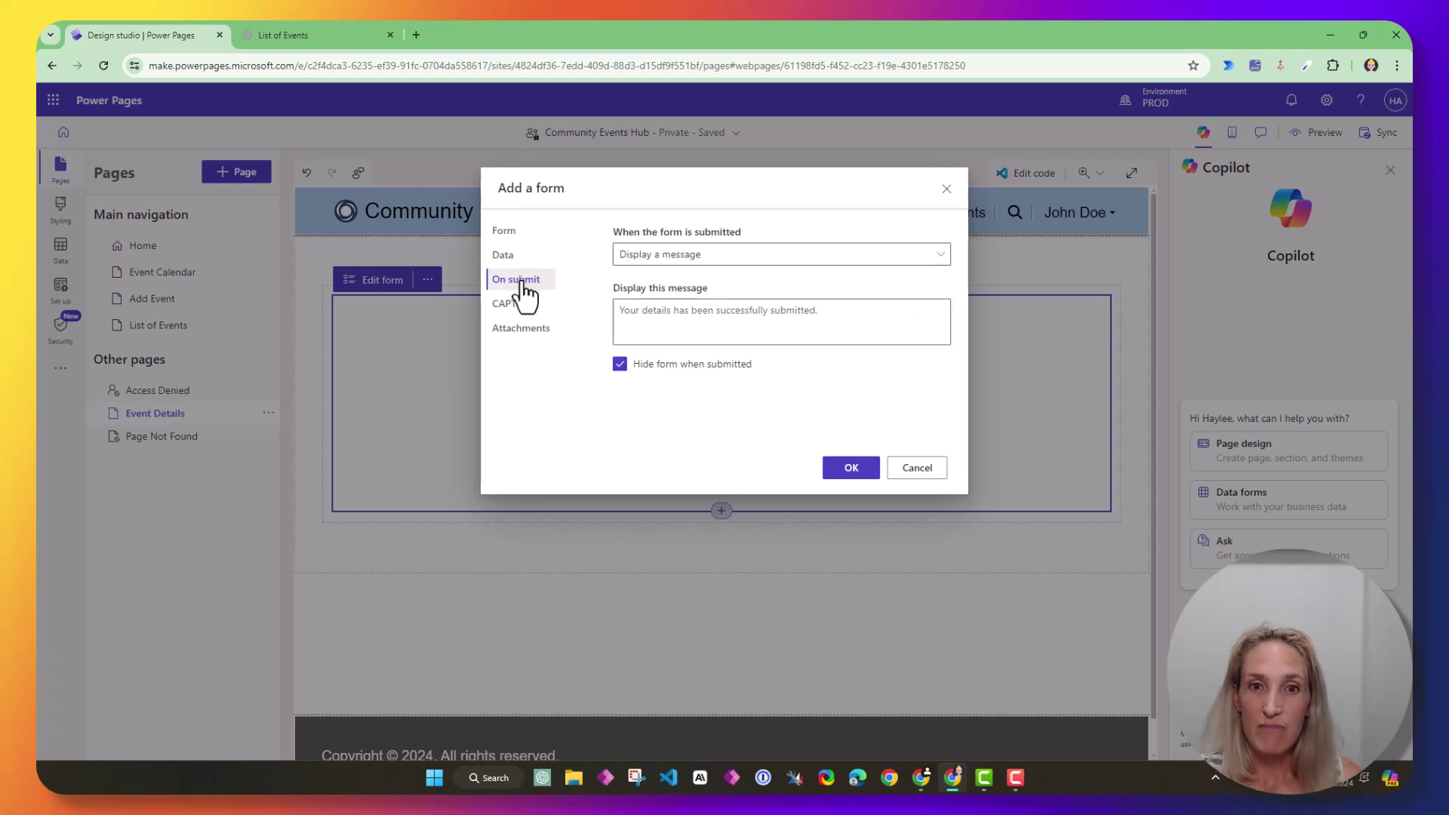
left_click(713, 260)
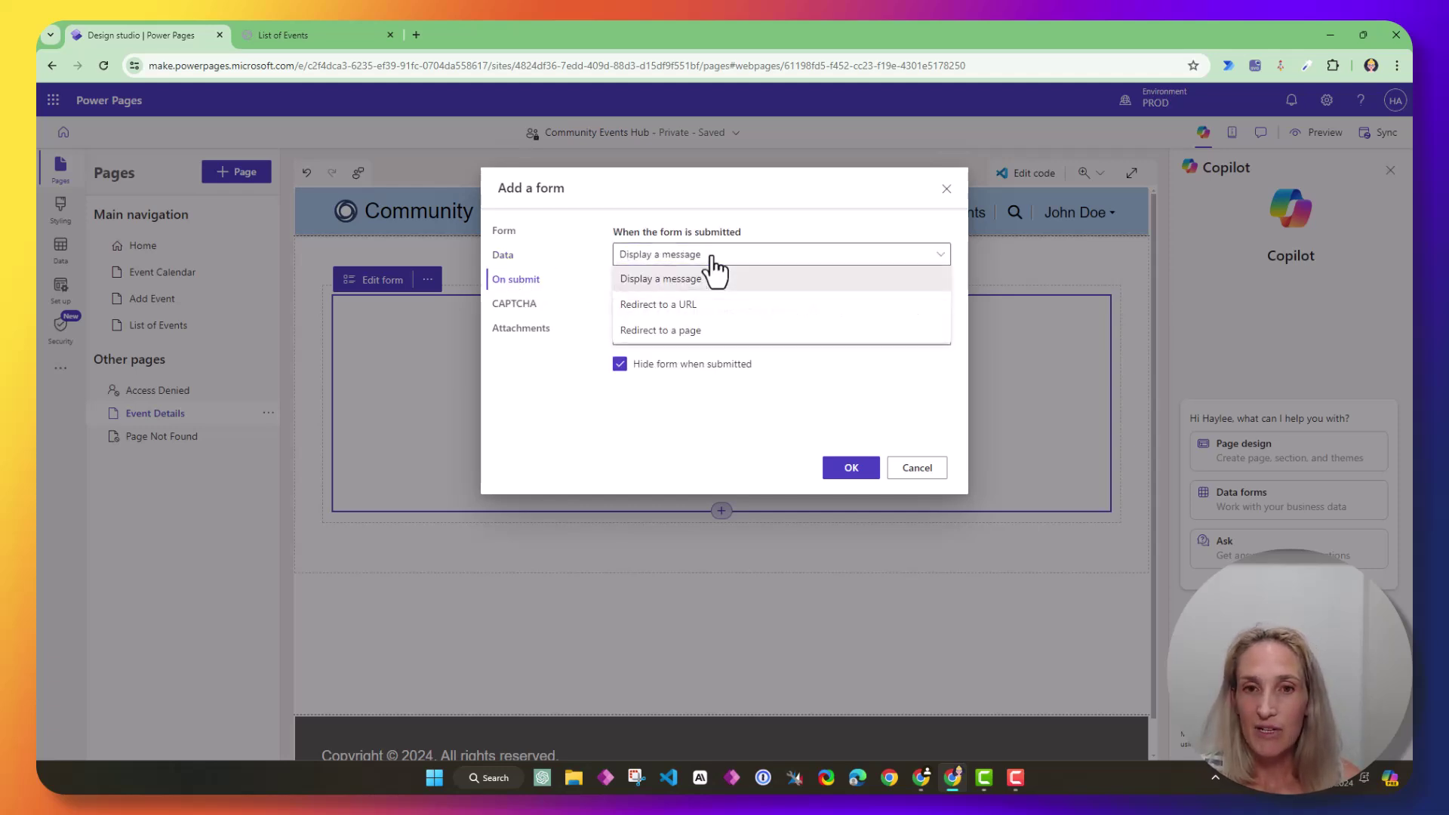
left_click(715, 332)
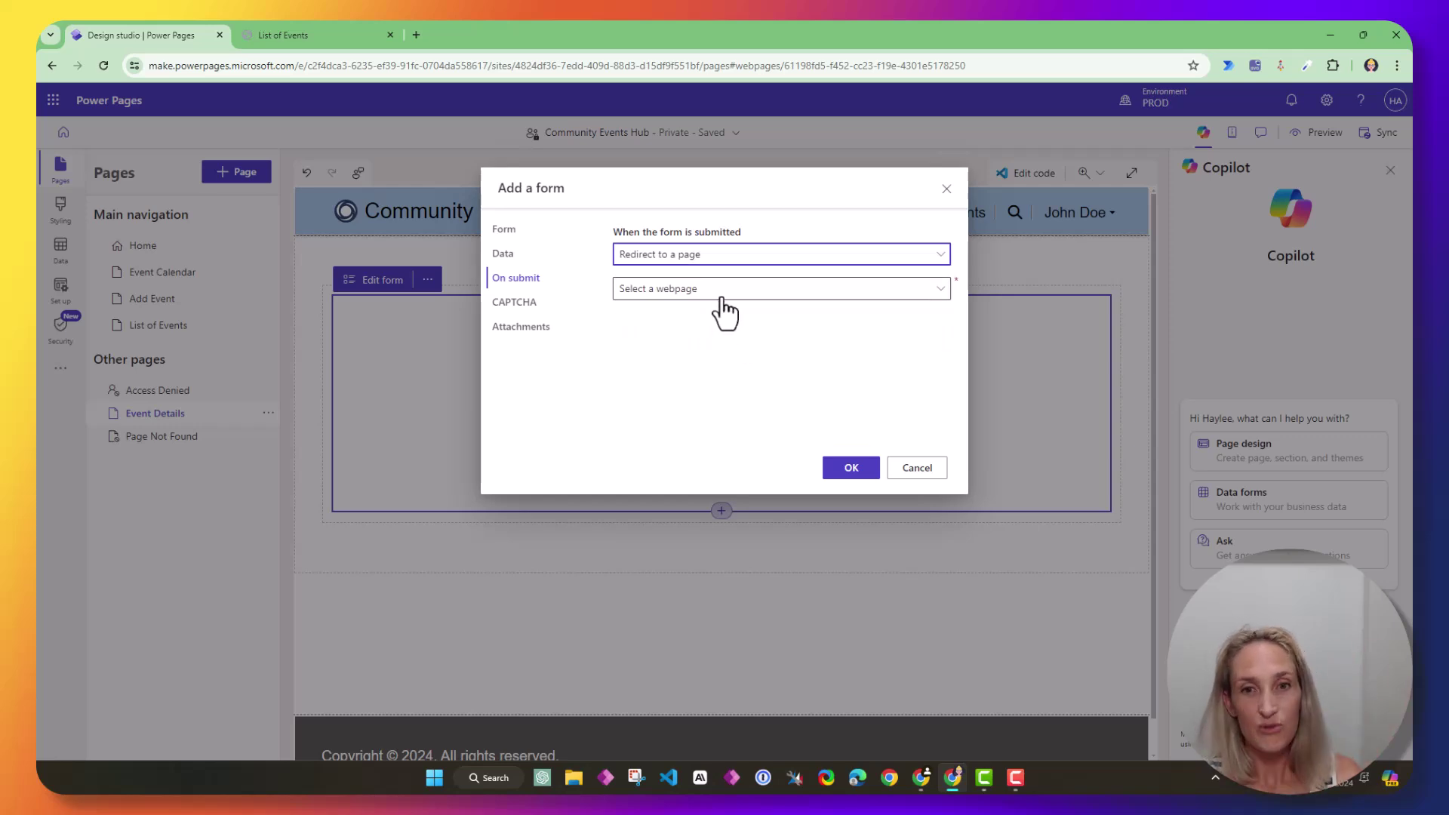
left_click(720, 292)
left_click(681, 417)
Step: Turn off CAPTCHA for anonymous and authenticated users and add the form to the page
left_click(514, 302)
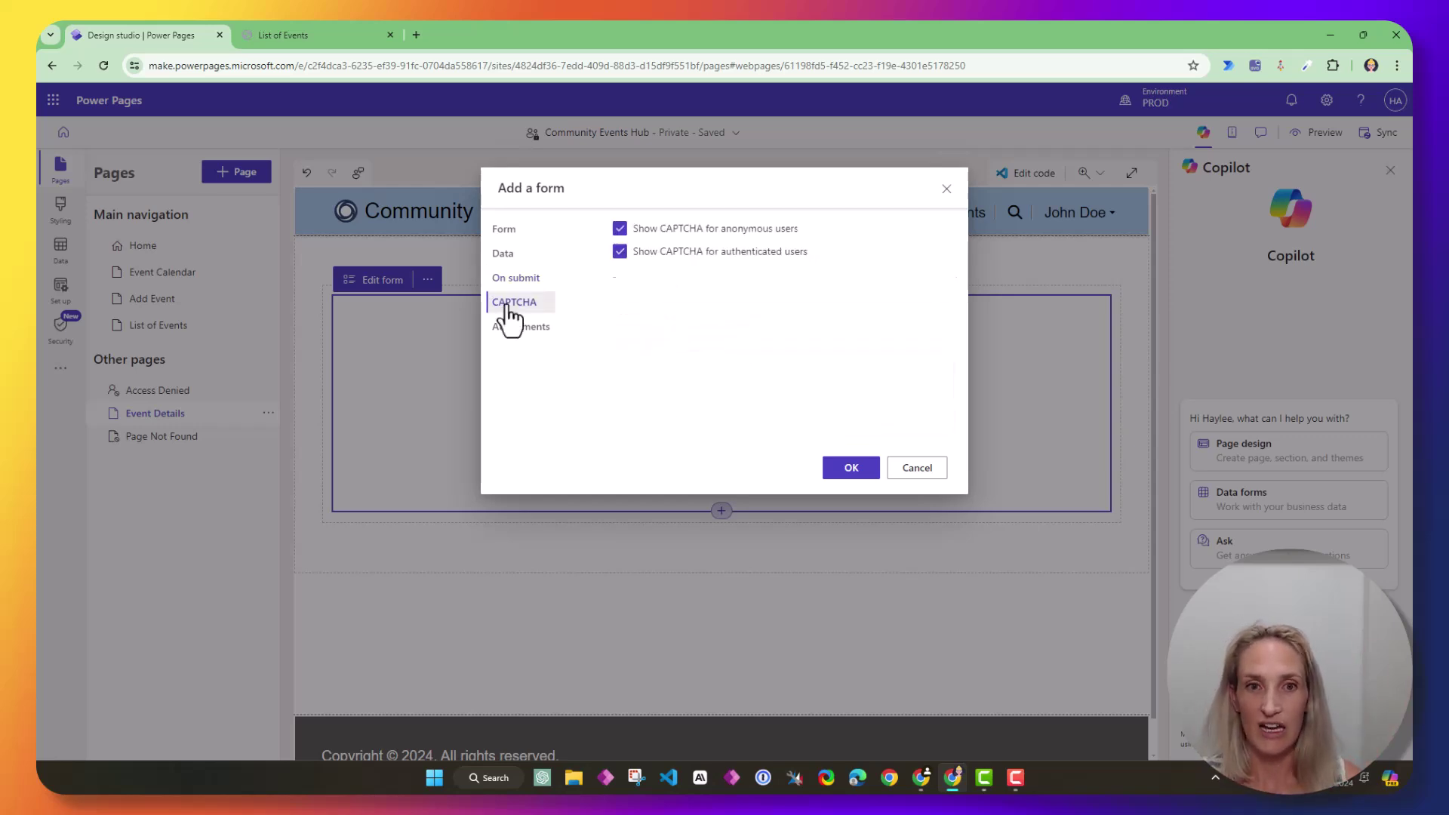
left_click(619, 227)
left_click(620, 252)
left_click(519, 327)
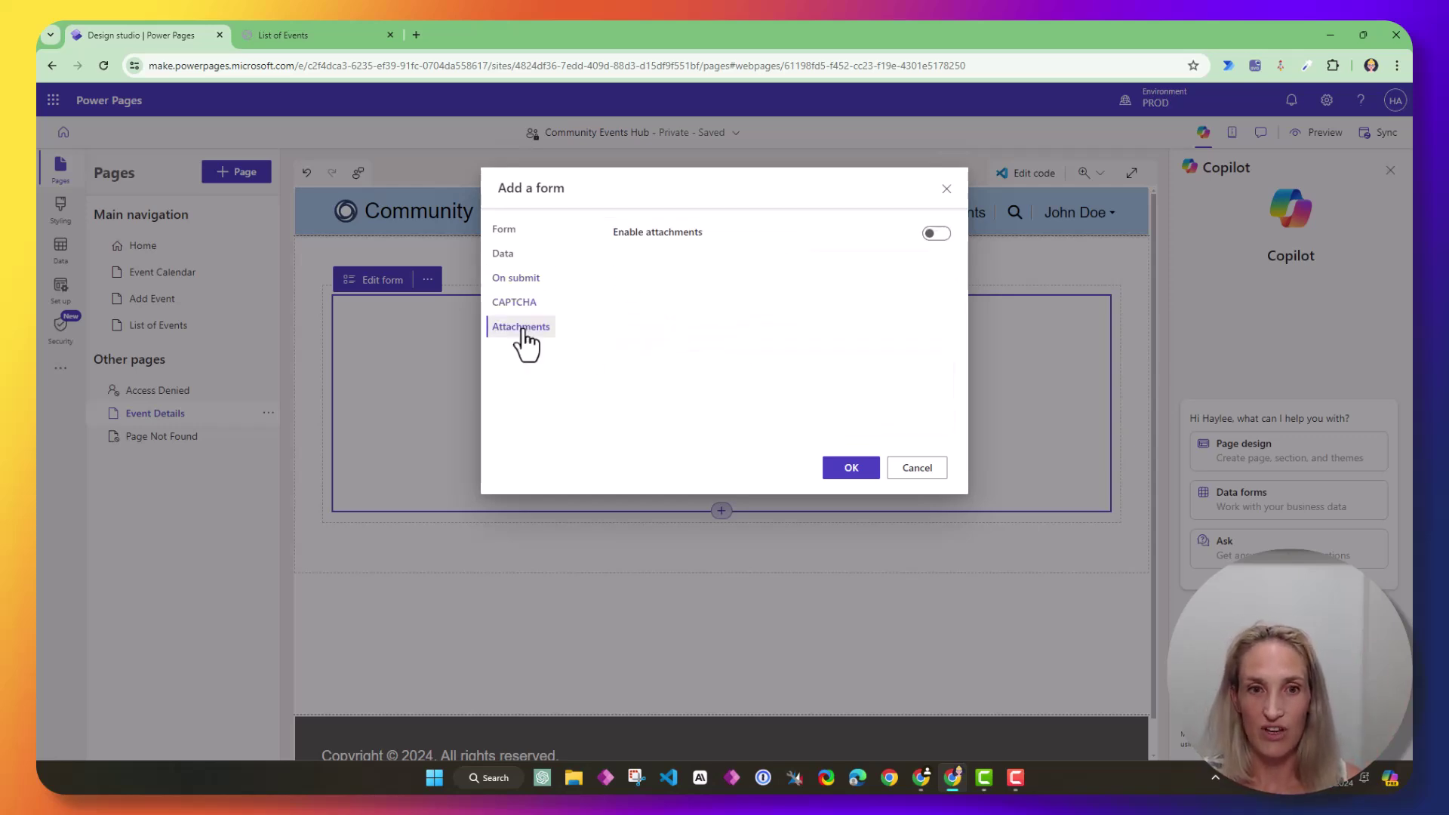
left_click(849, 470)
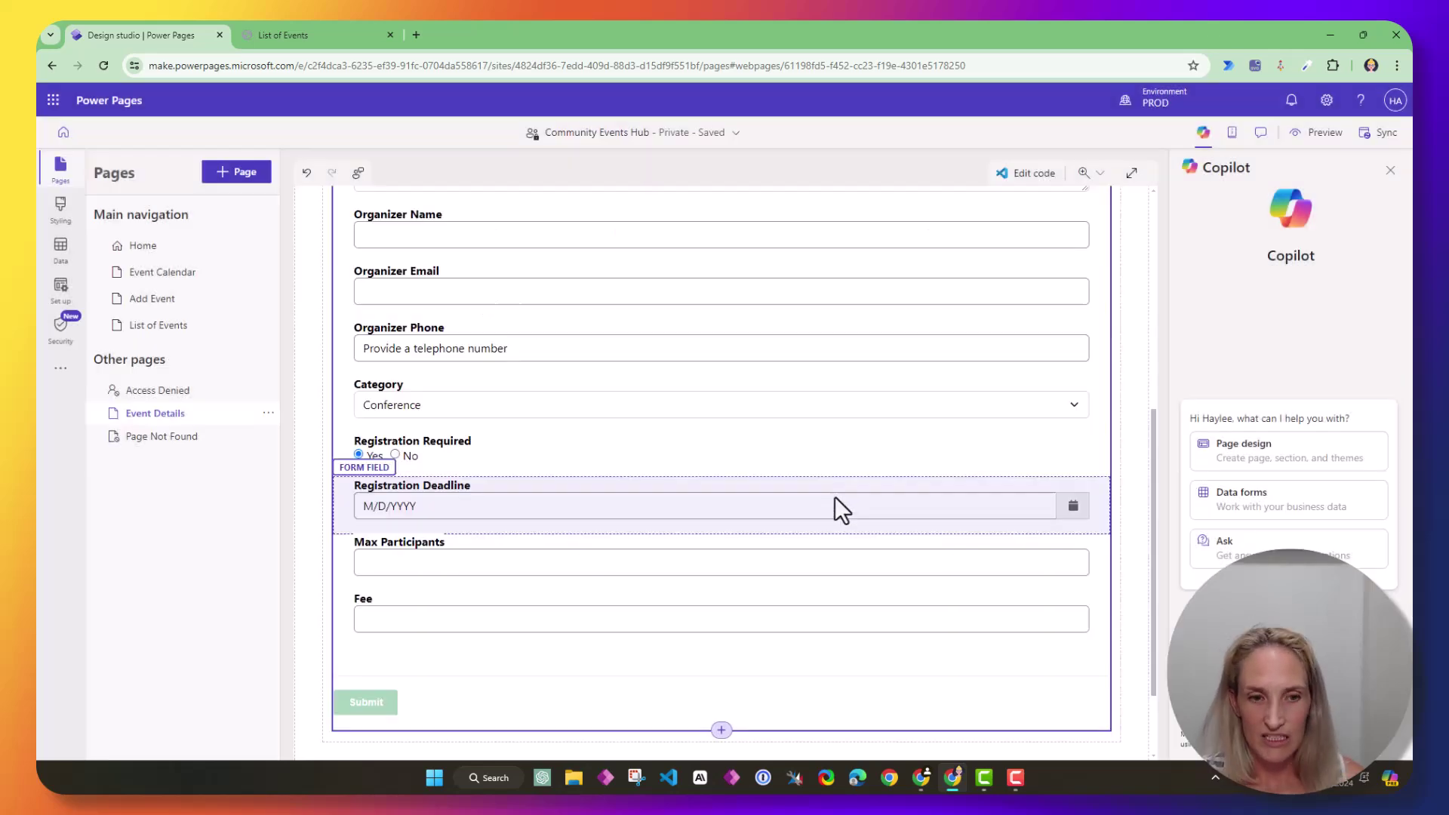
Step: Sync the site, preview it on desktop, and check the live List of Events page
scroll(833, 505, "up", 10)
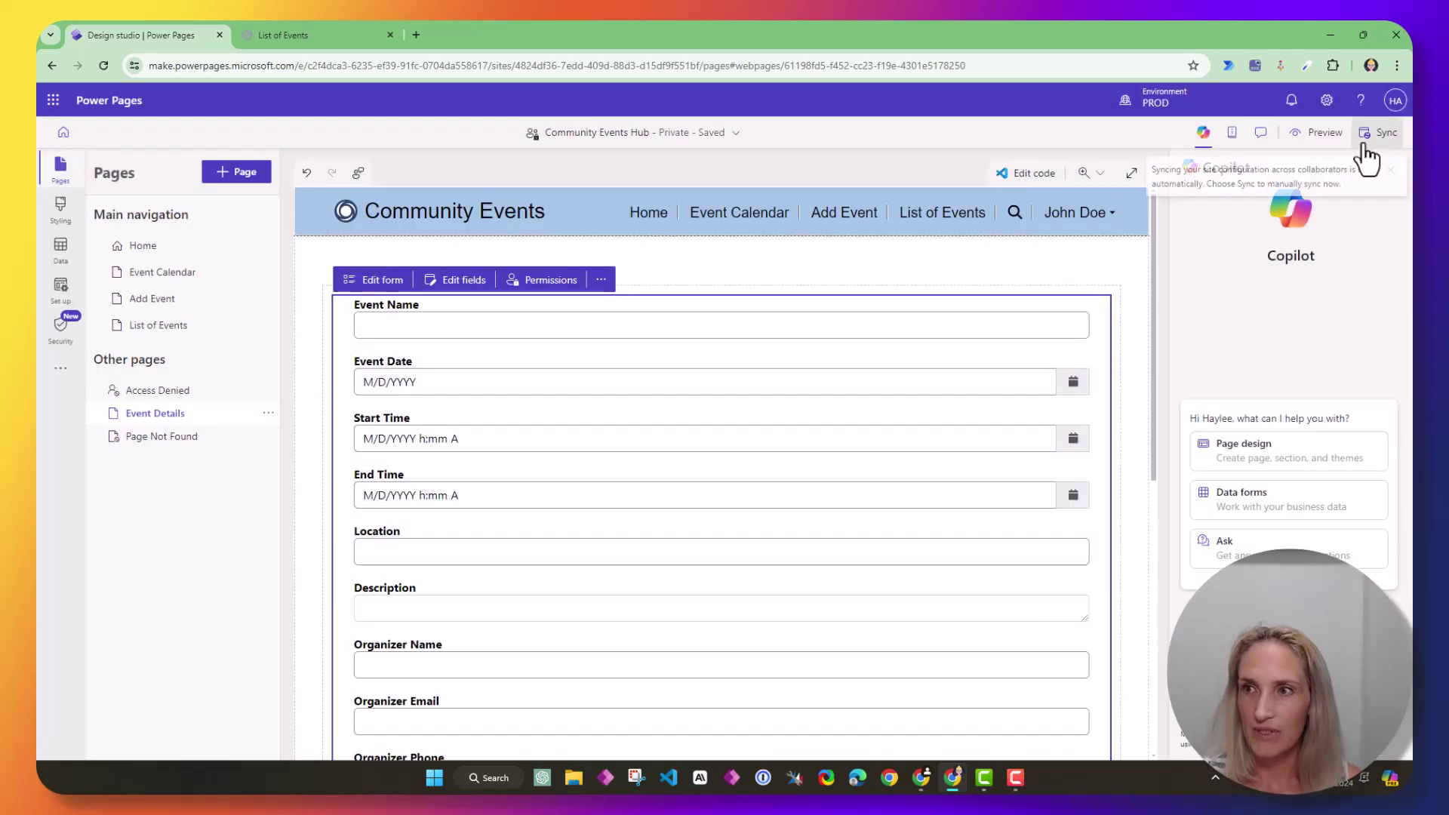
left_click(1377, 139)
left_click(1321, 136)
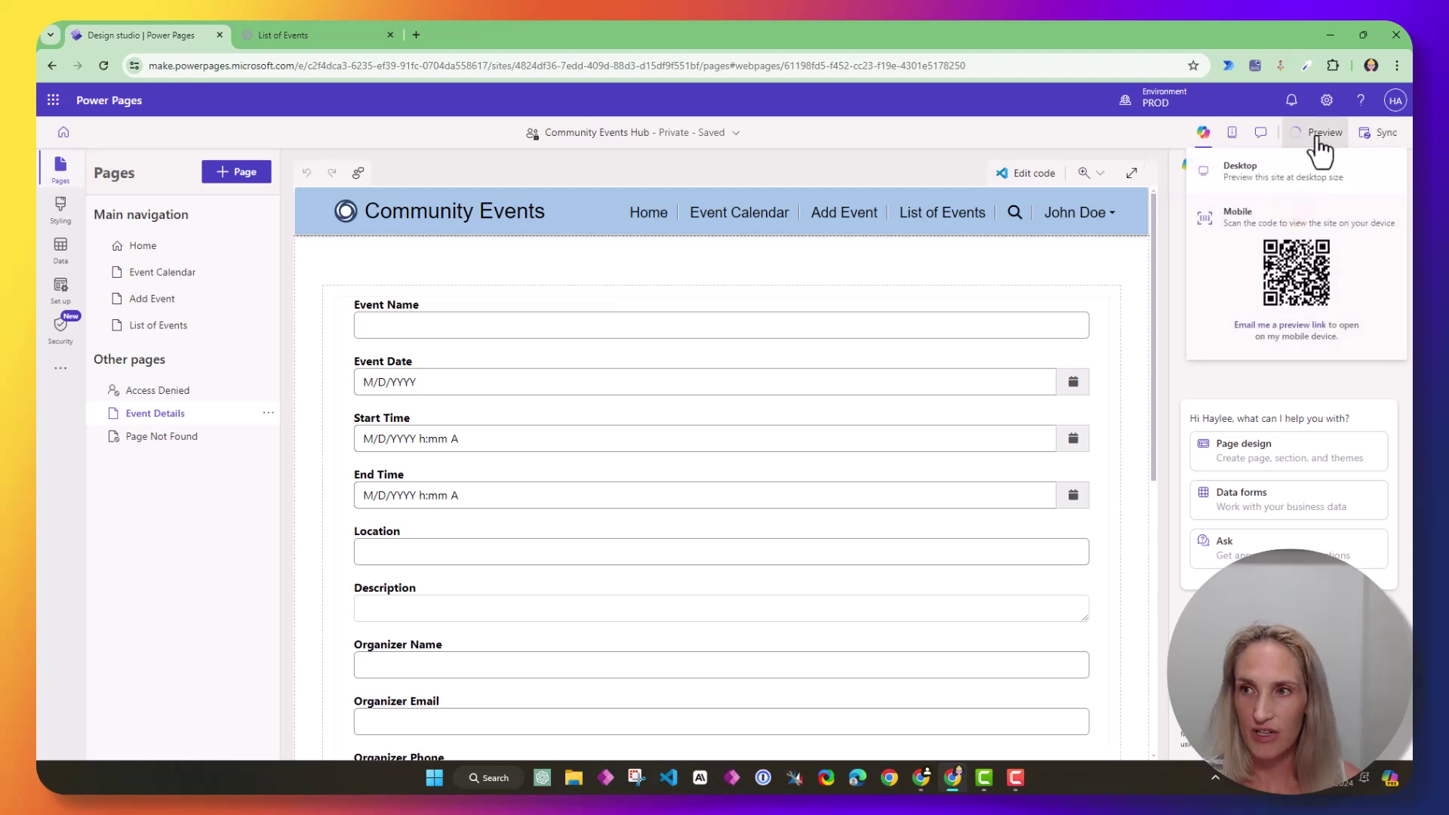
left_click(1290, 173)
left_click_drag(356, 65, 485, 64)
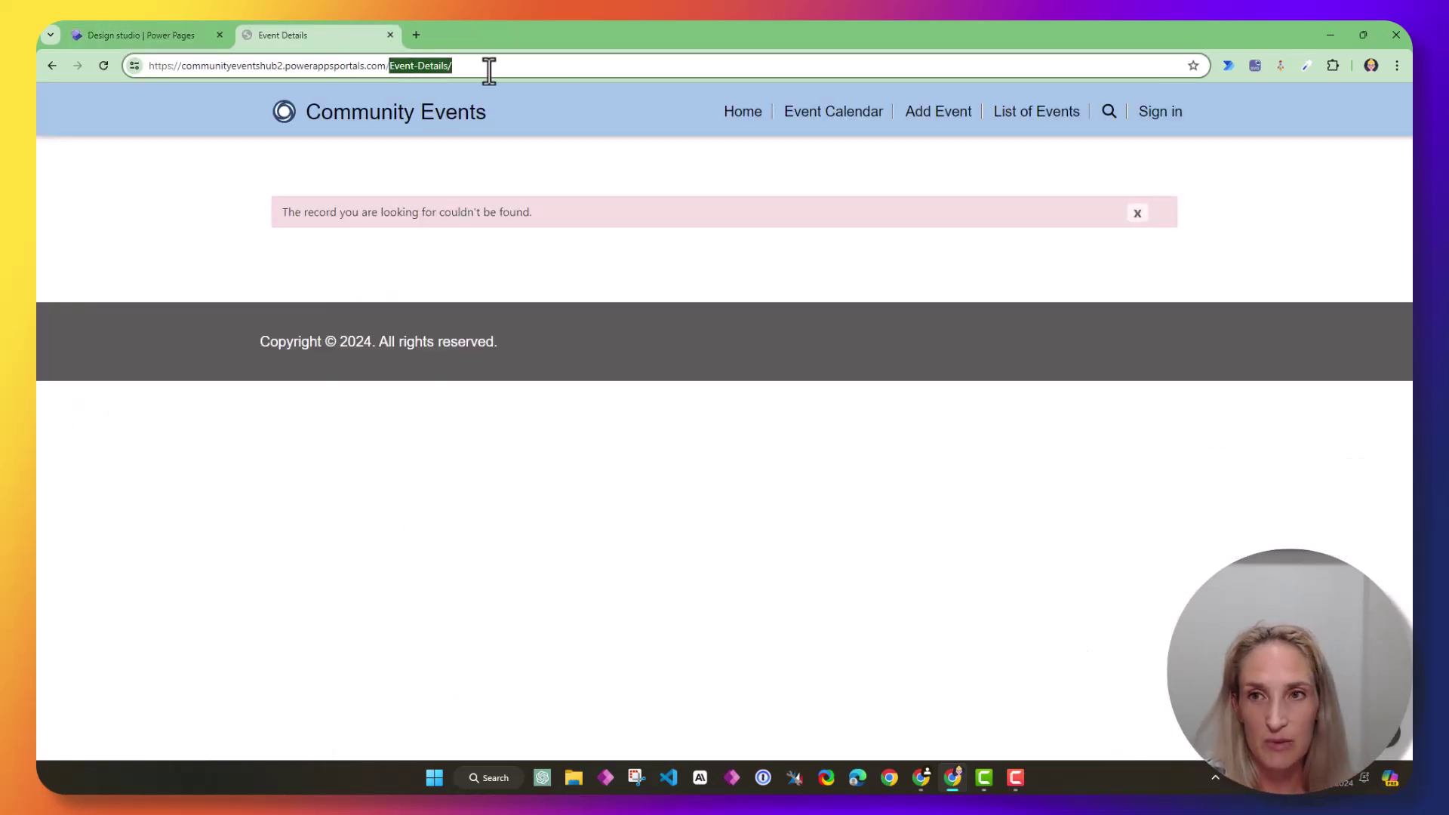
left_click(1040, 121)
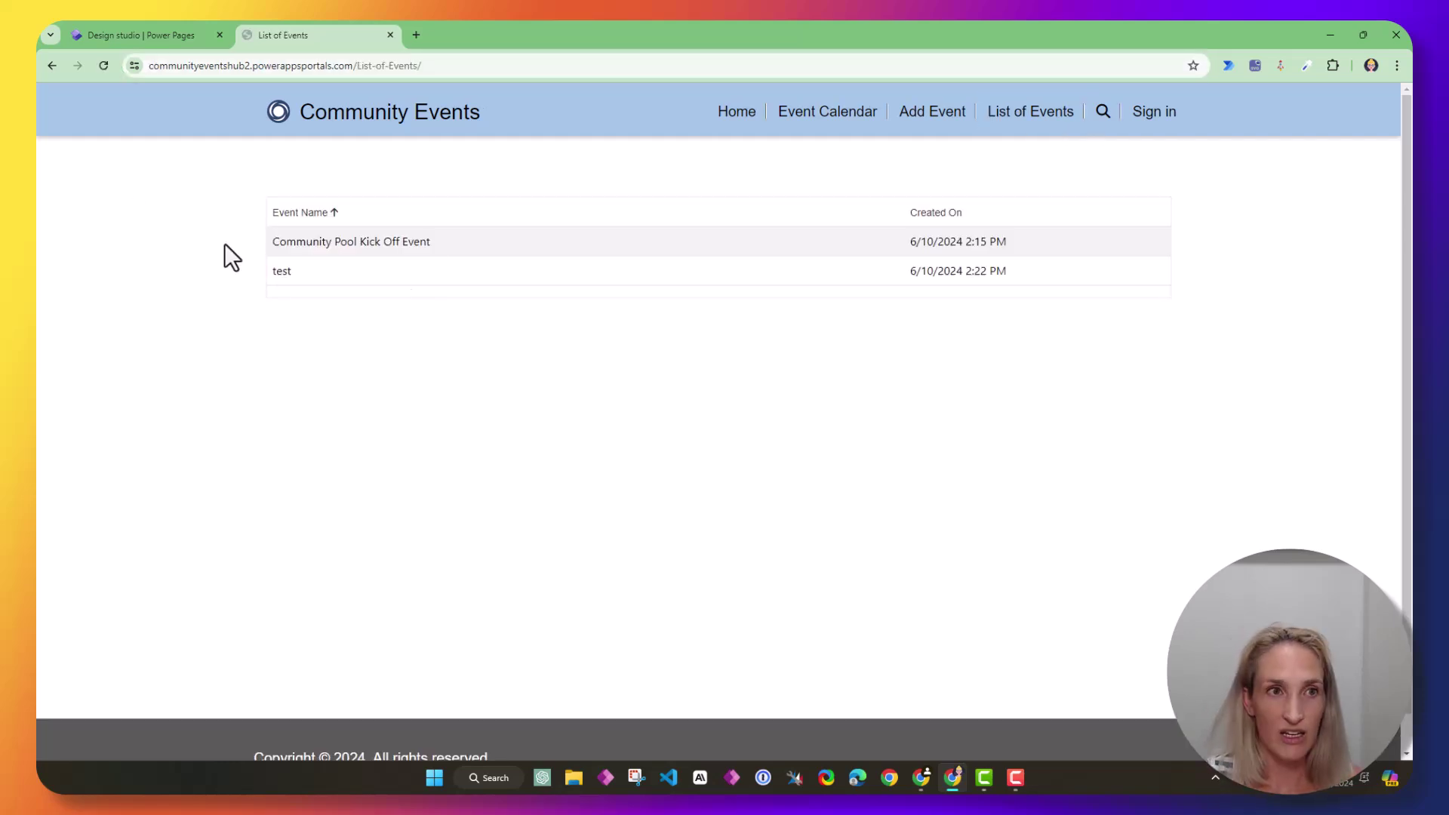
left_click(106, 68)
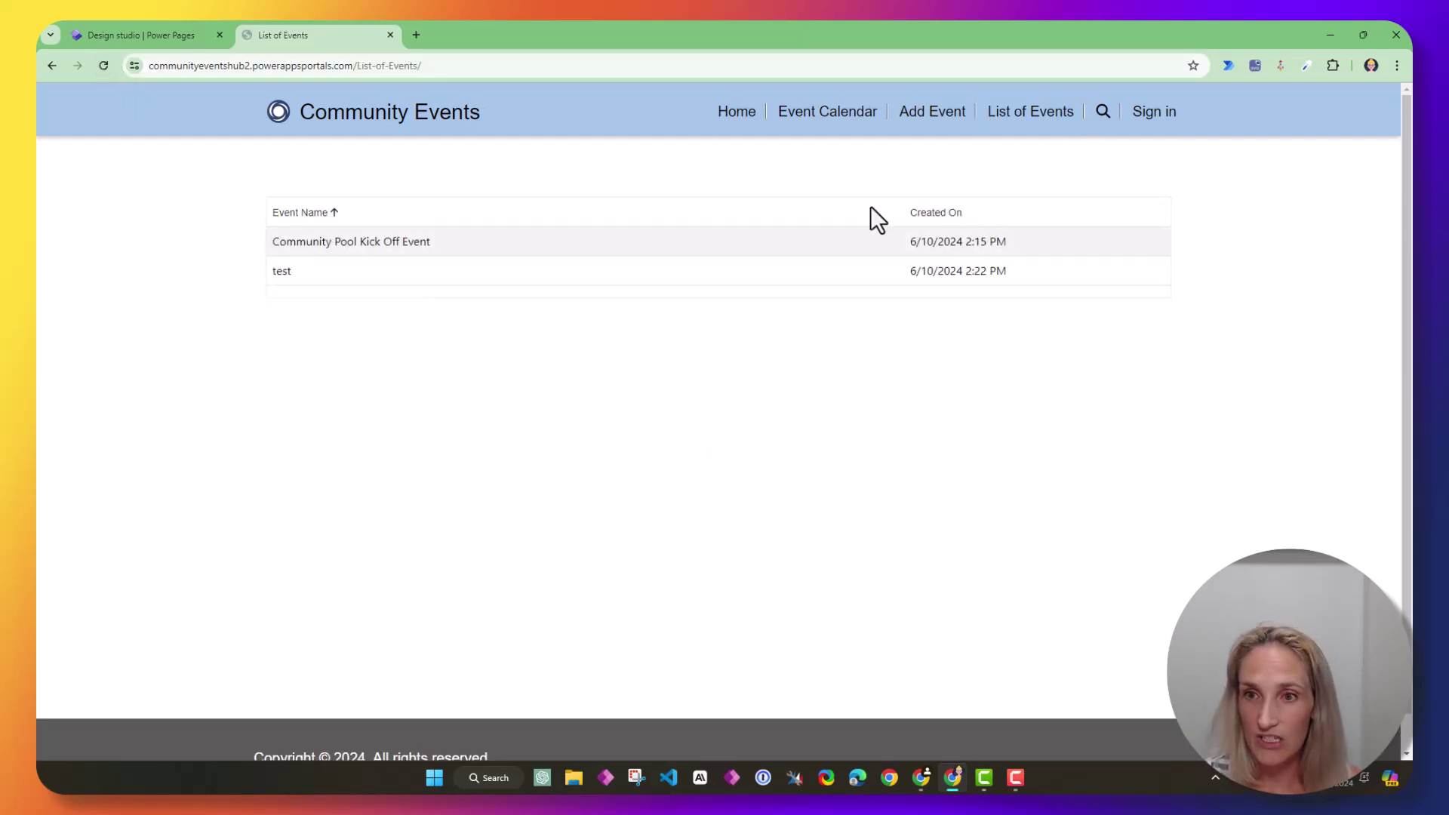
left_click(137, 35)
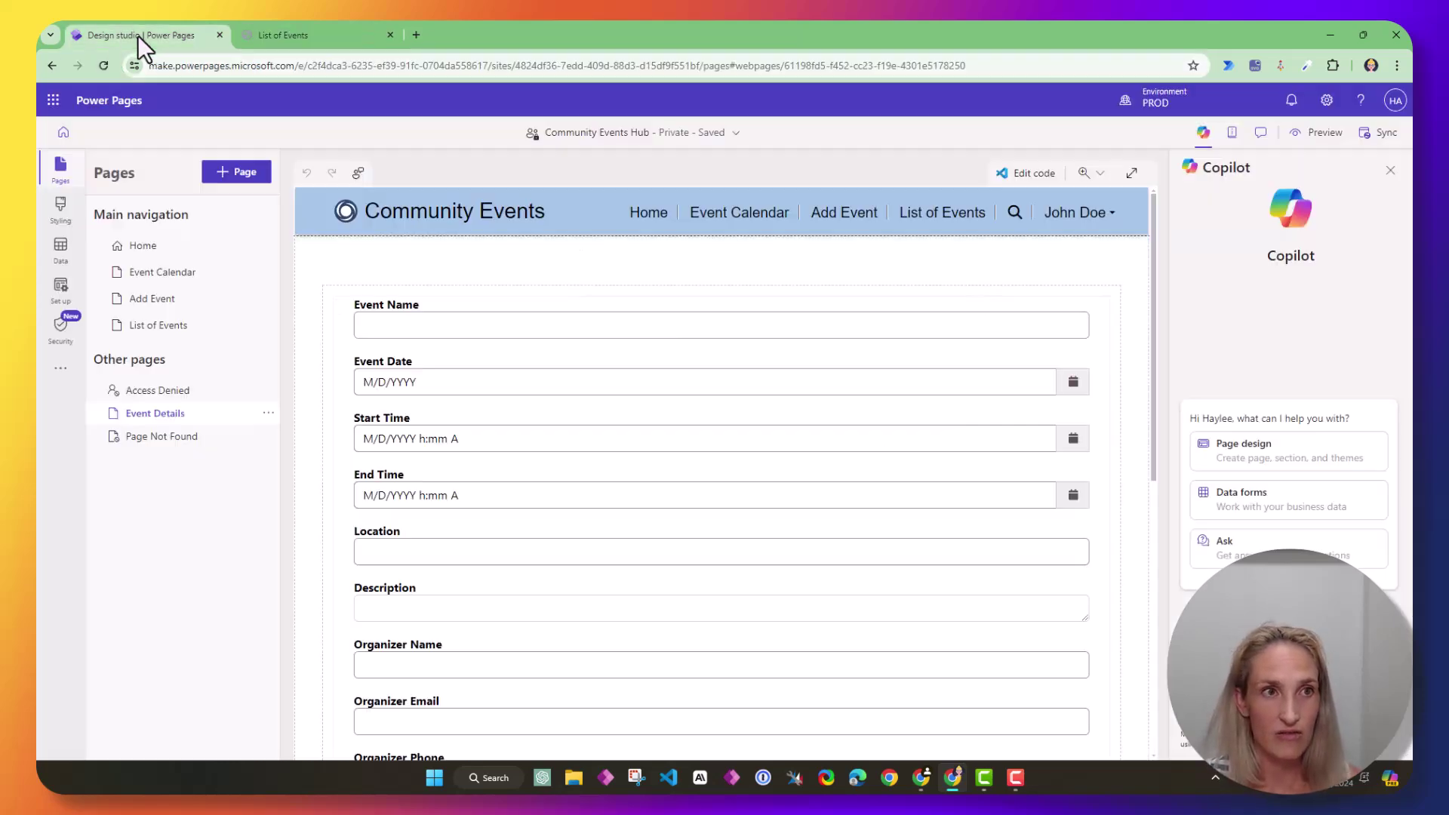
Step: Sync, then review the List of Events list's action settings without changes and check the live page
left_click(1386, 132)
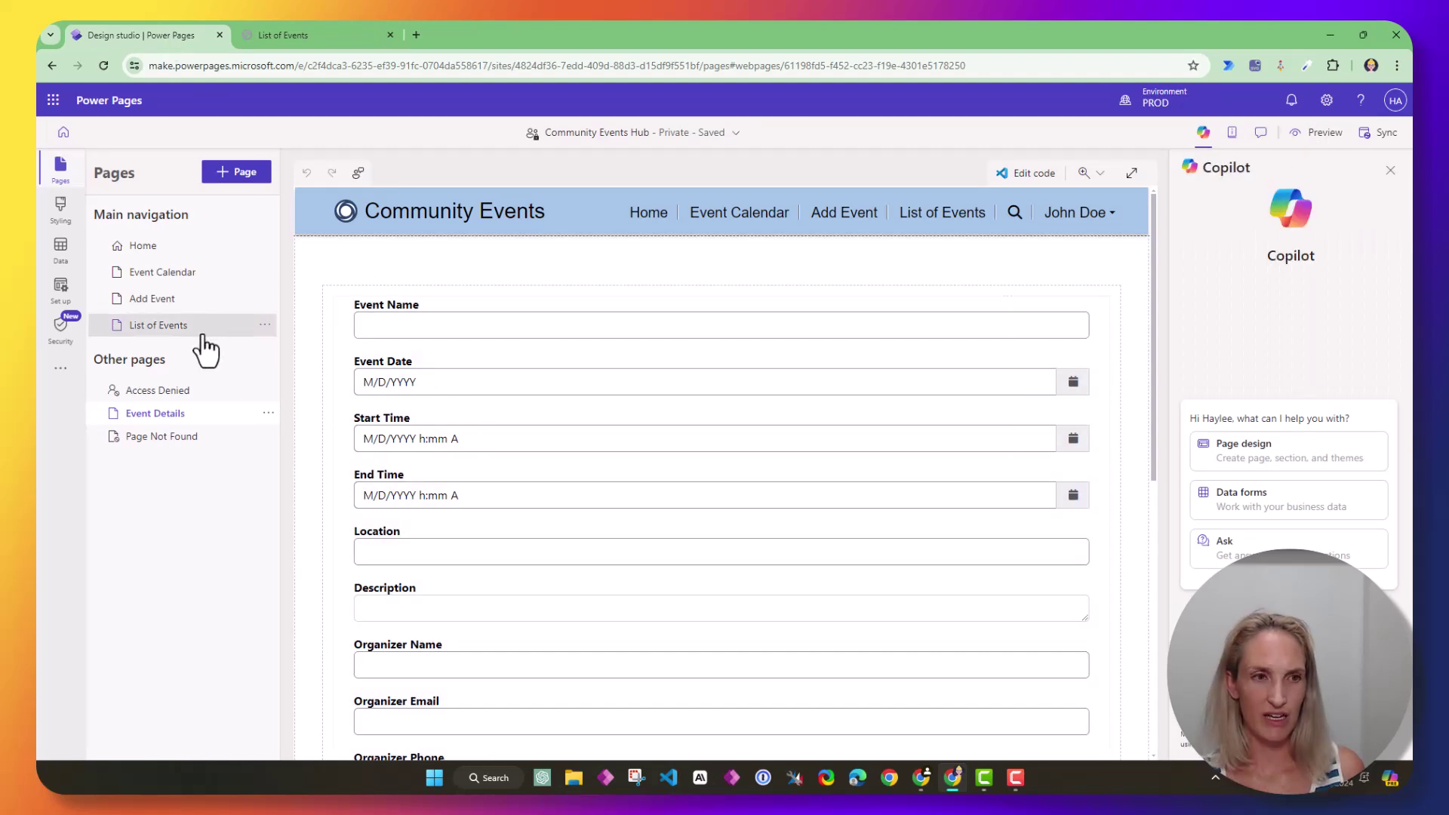
left_click(201, 329)
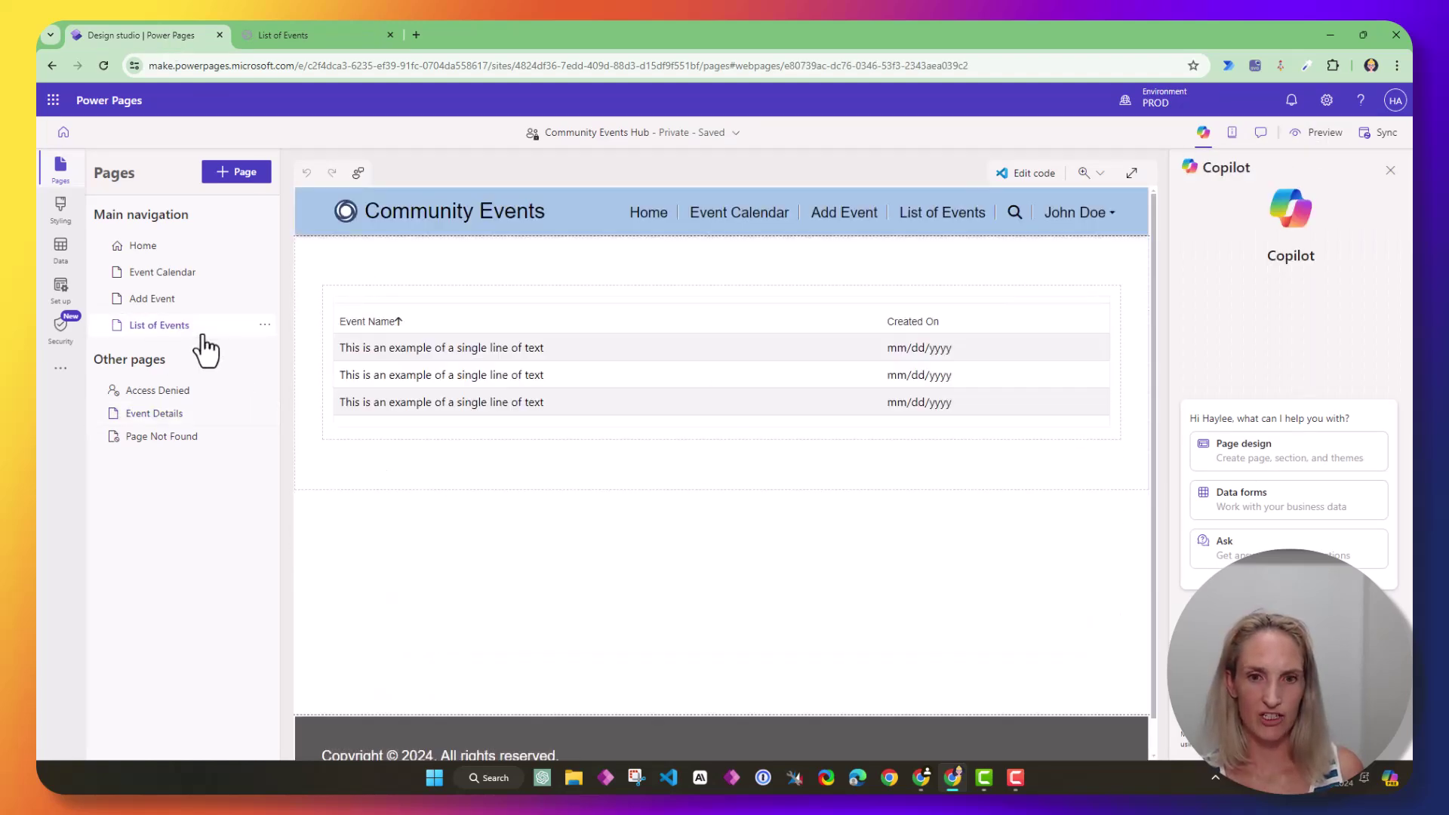
left_click(816, 377)
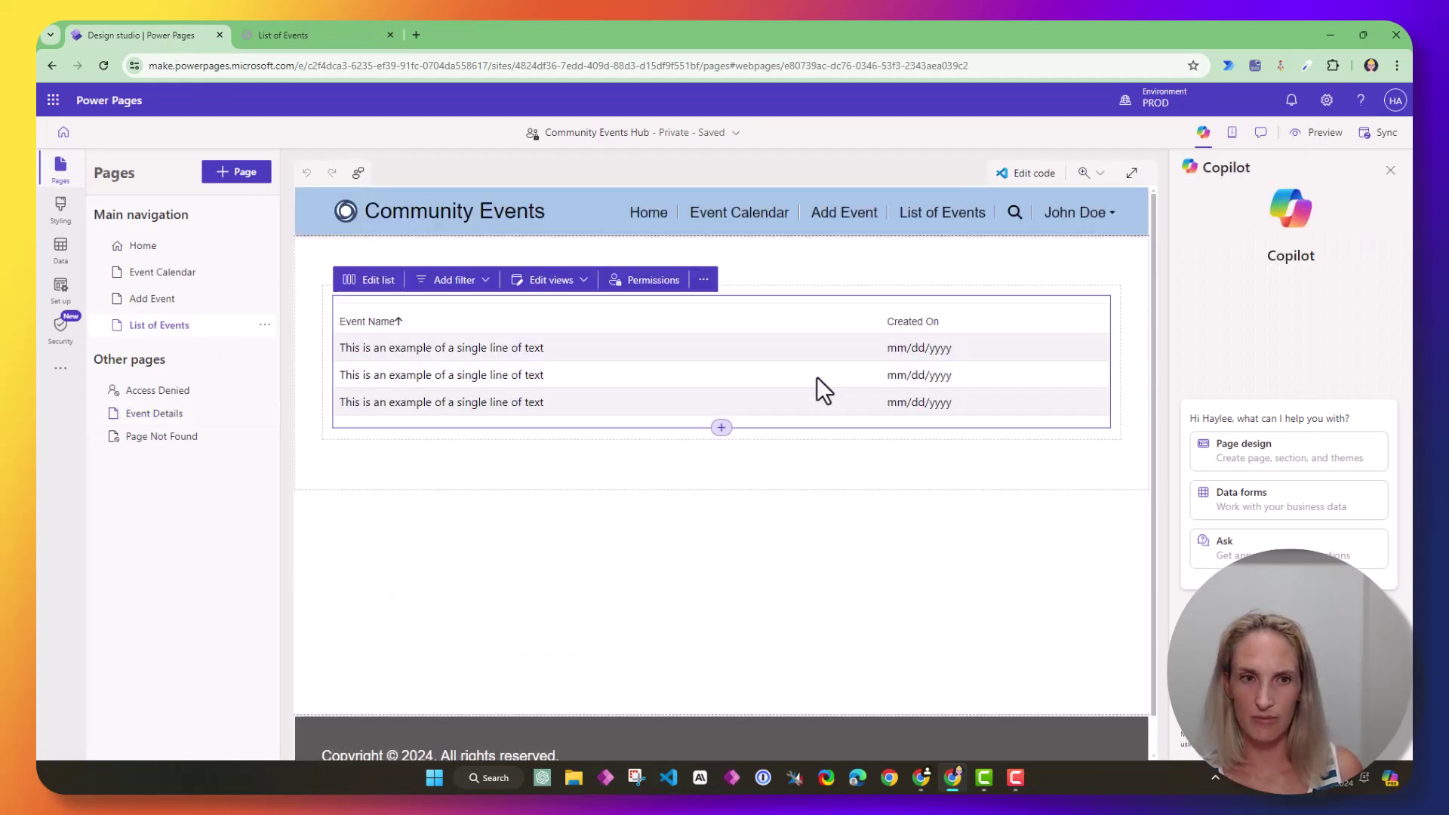
left_click(374, 281)
left_click(532, 329)
scroll(759, 434, "down", 2)
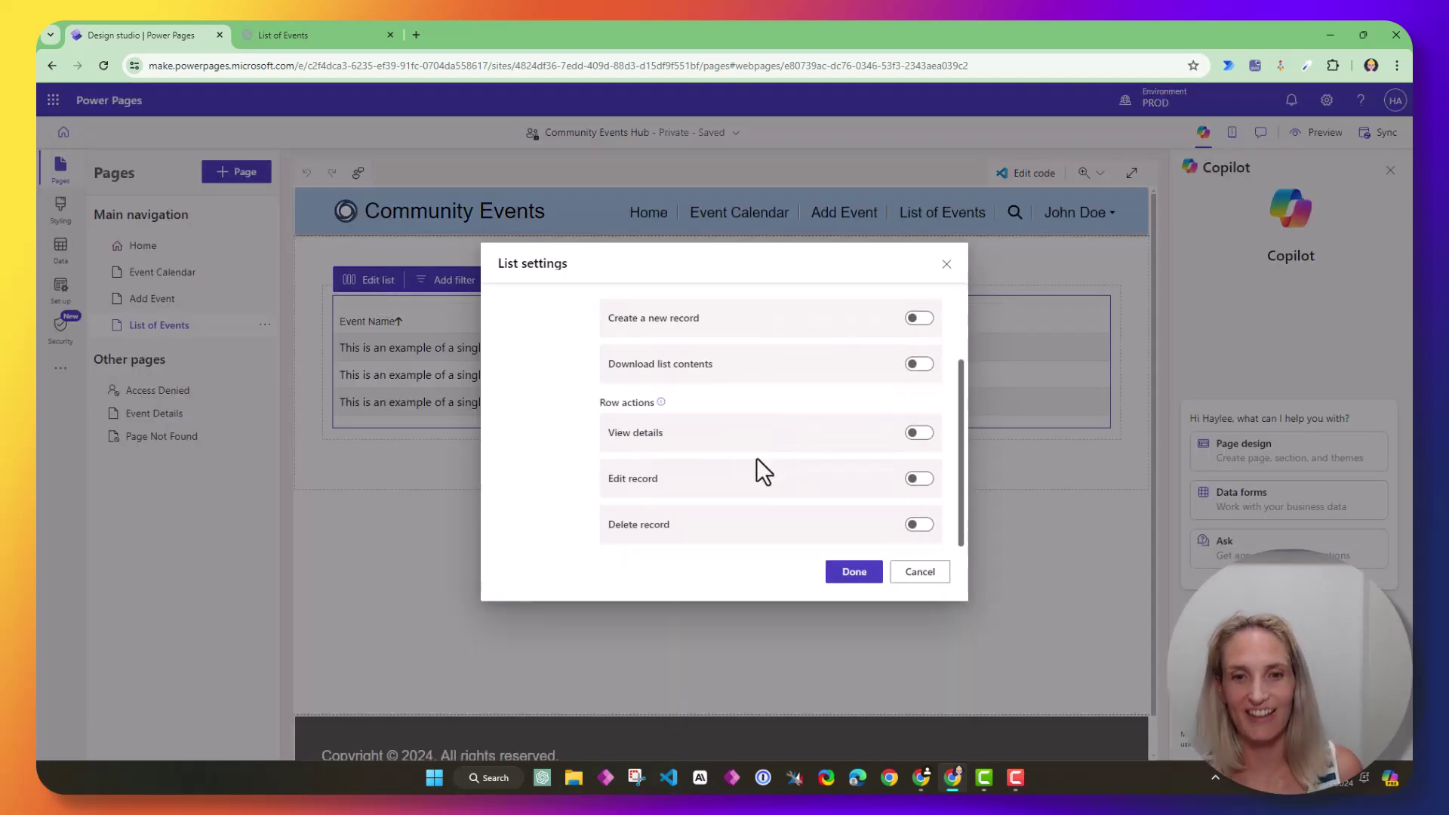
scroll(595, 400, "up", 2)
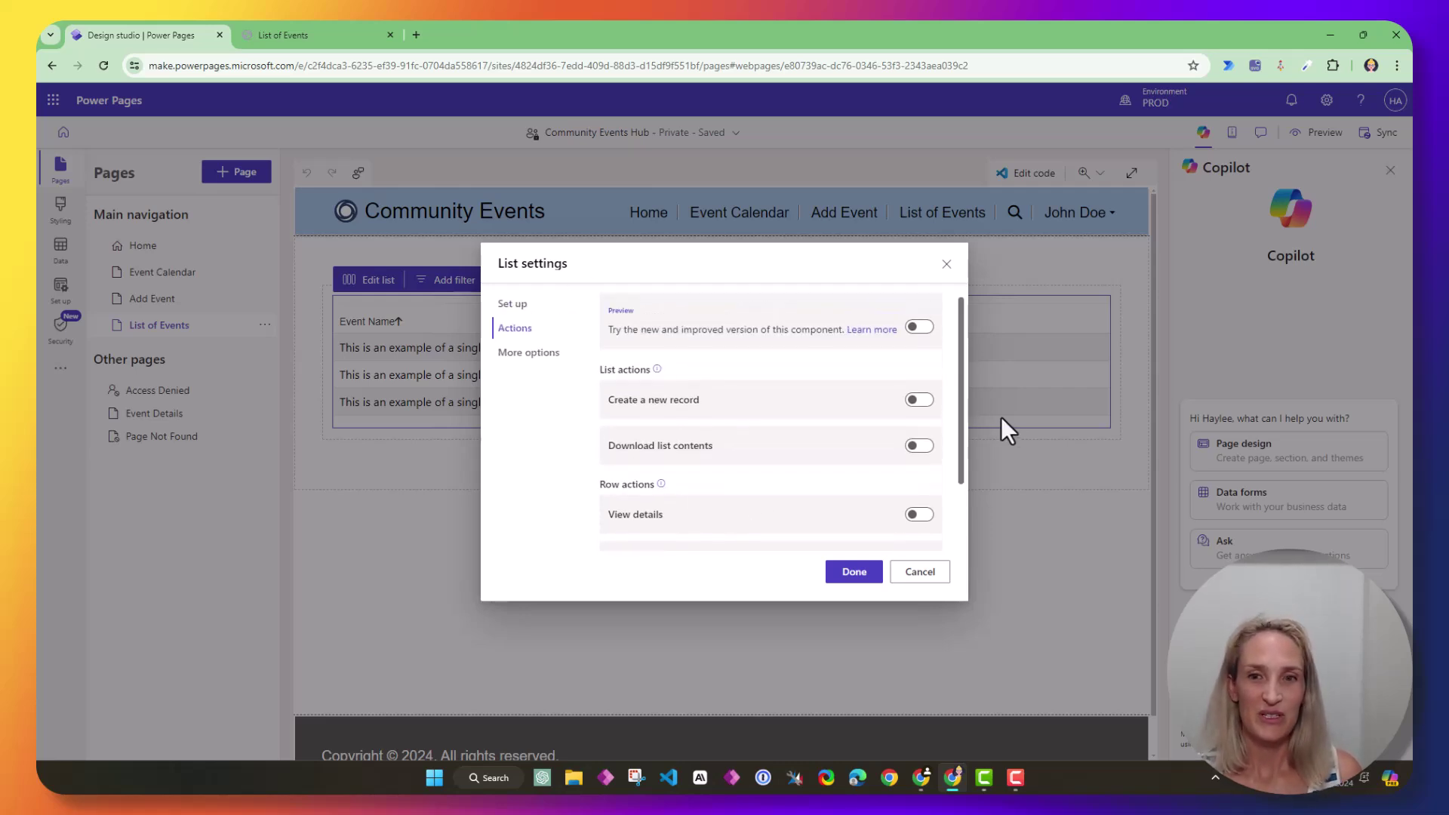
left_click(922, 575)
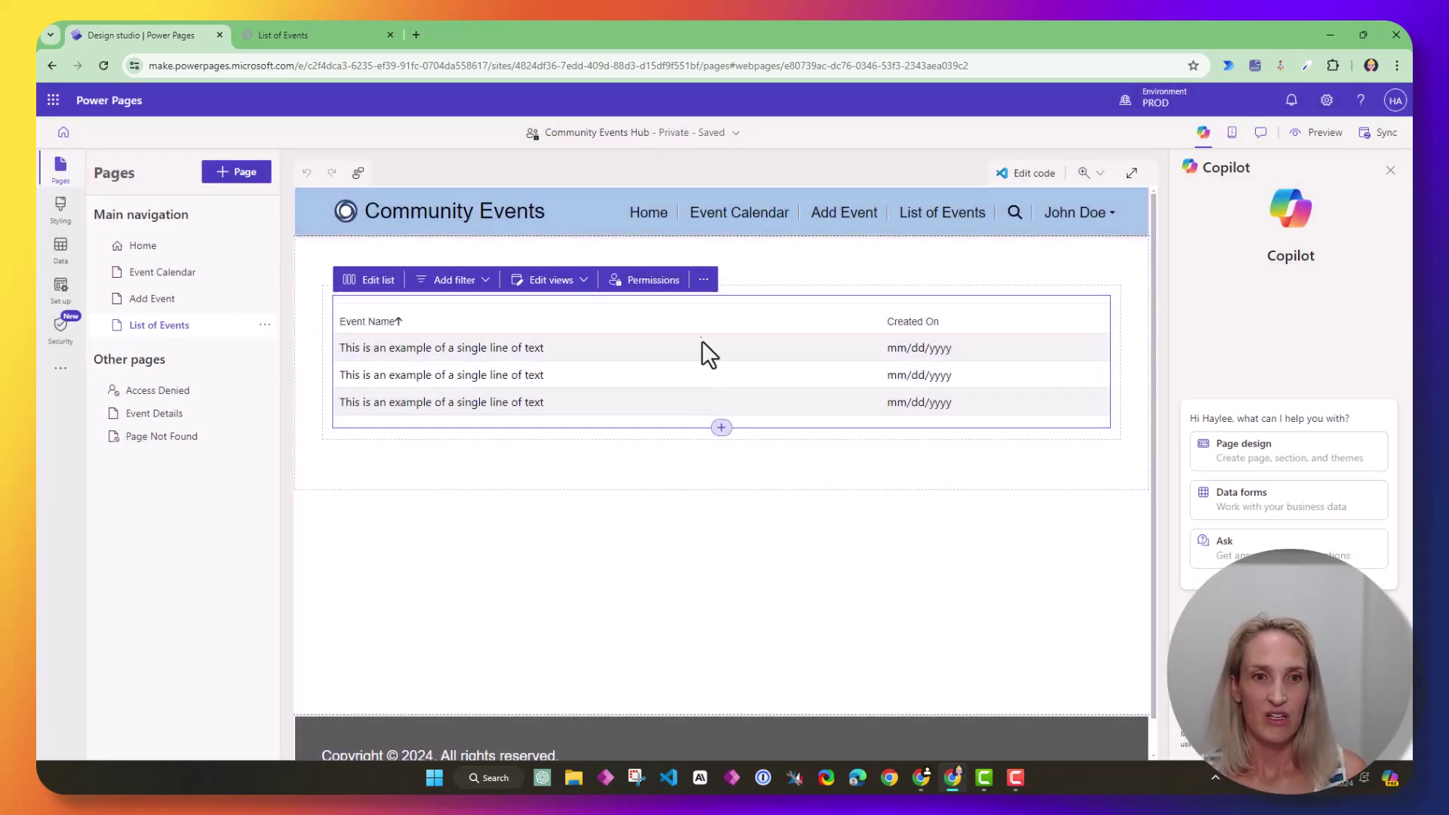
left_click(291, 33)
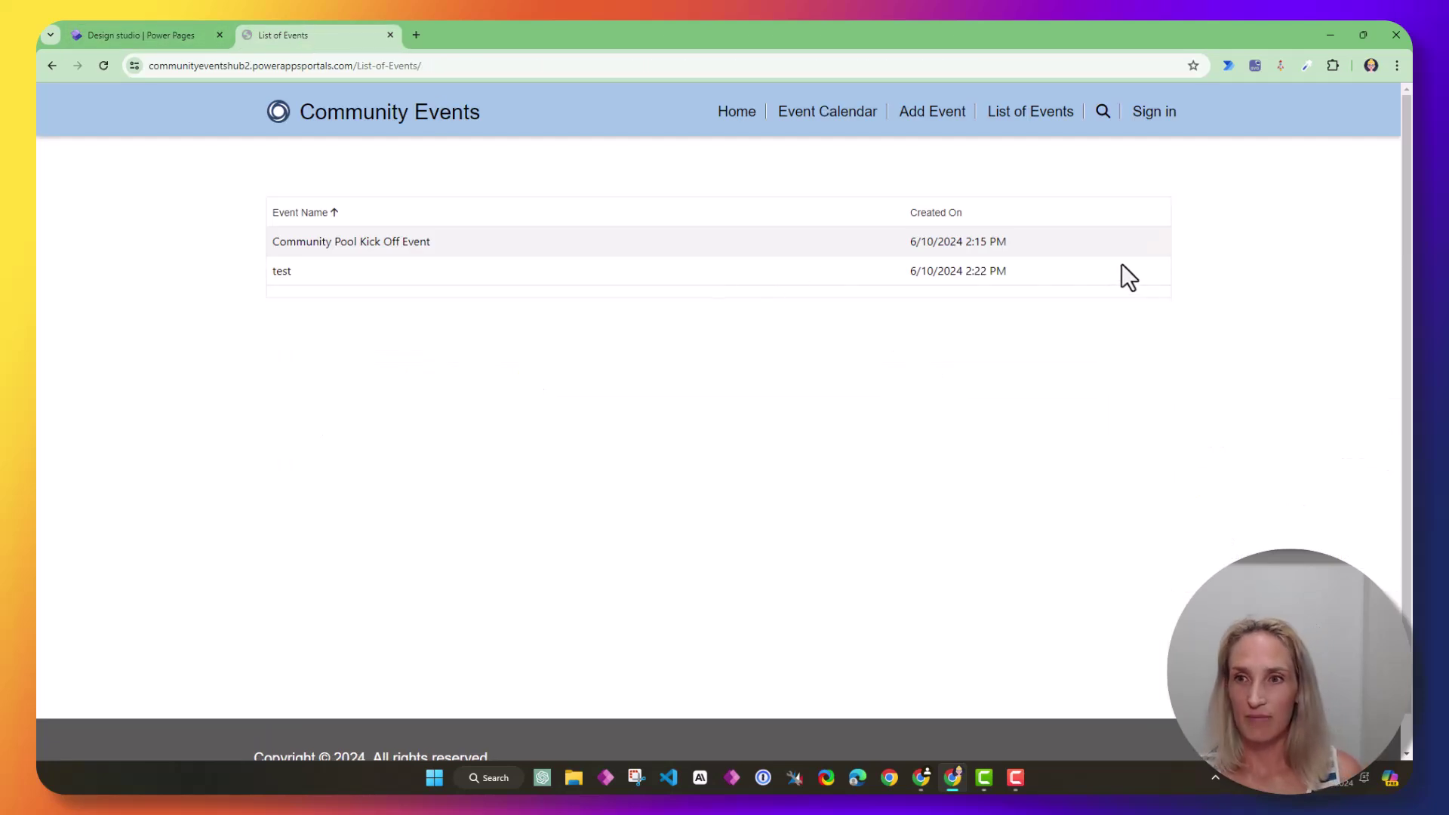
left_click(117, 33)
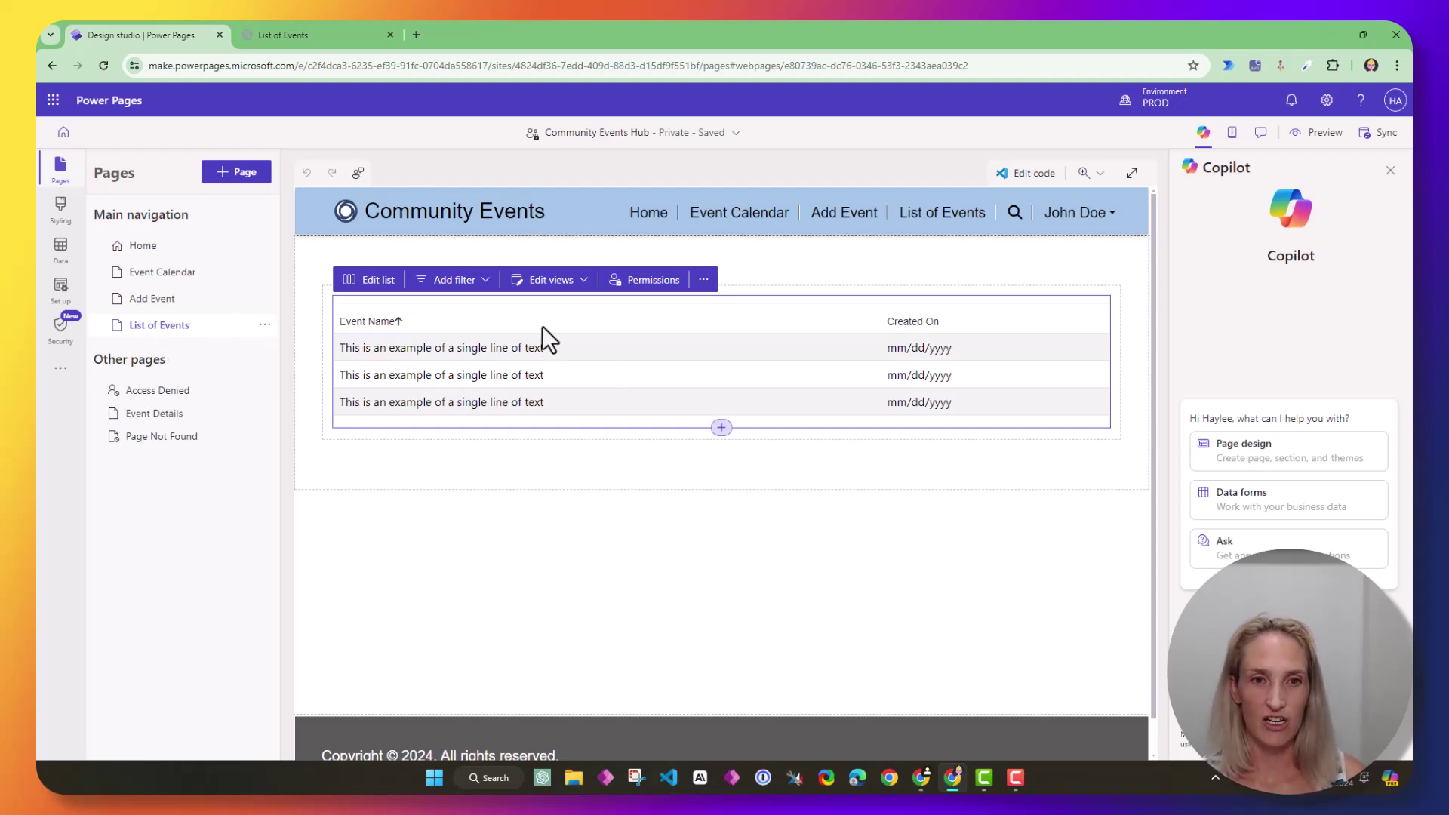
Step: Enable the list's Edit record row action targeting the Event Details webpage and save the settings
left_click(370, 281)
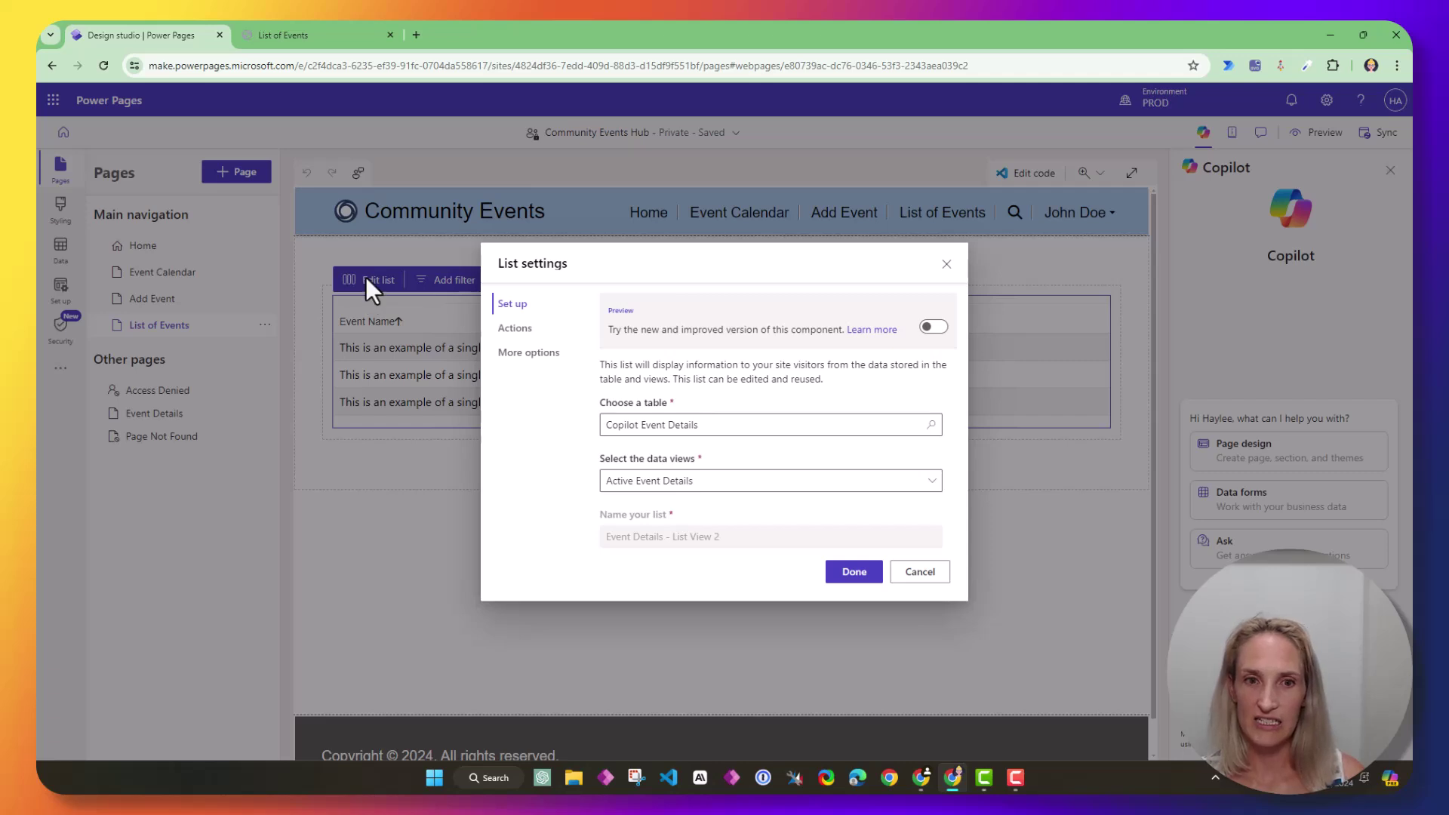
left_click(509, 330)
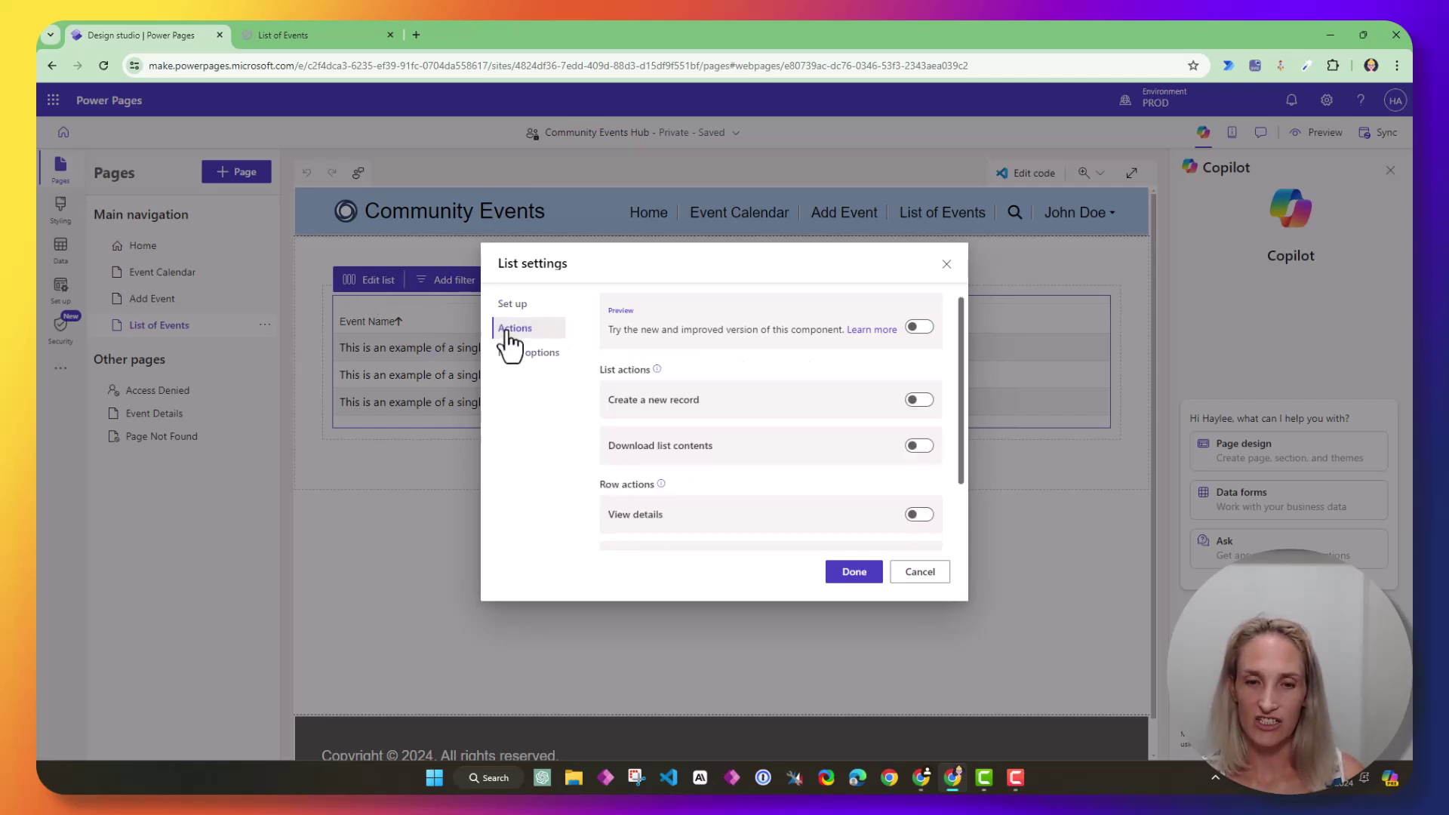
scroll(773, 418, "down", 1)
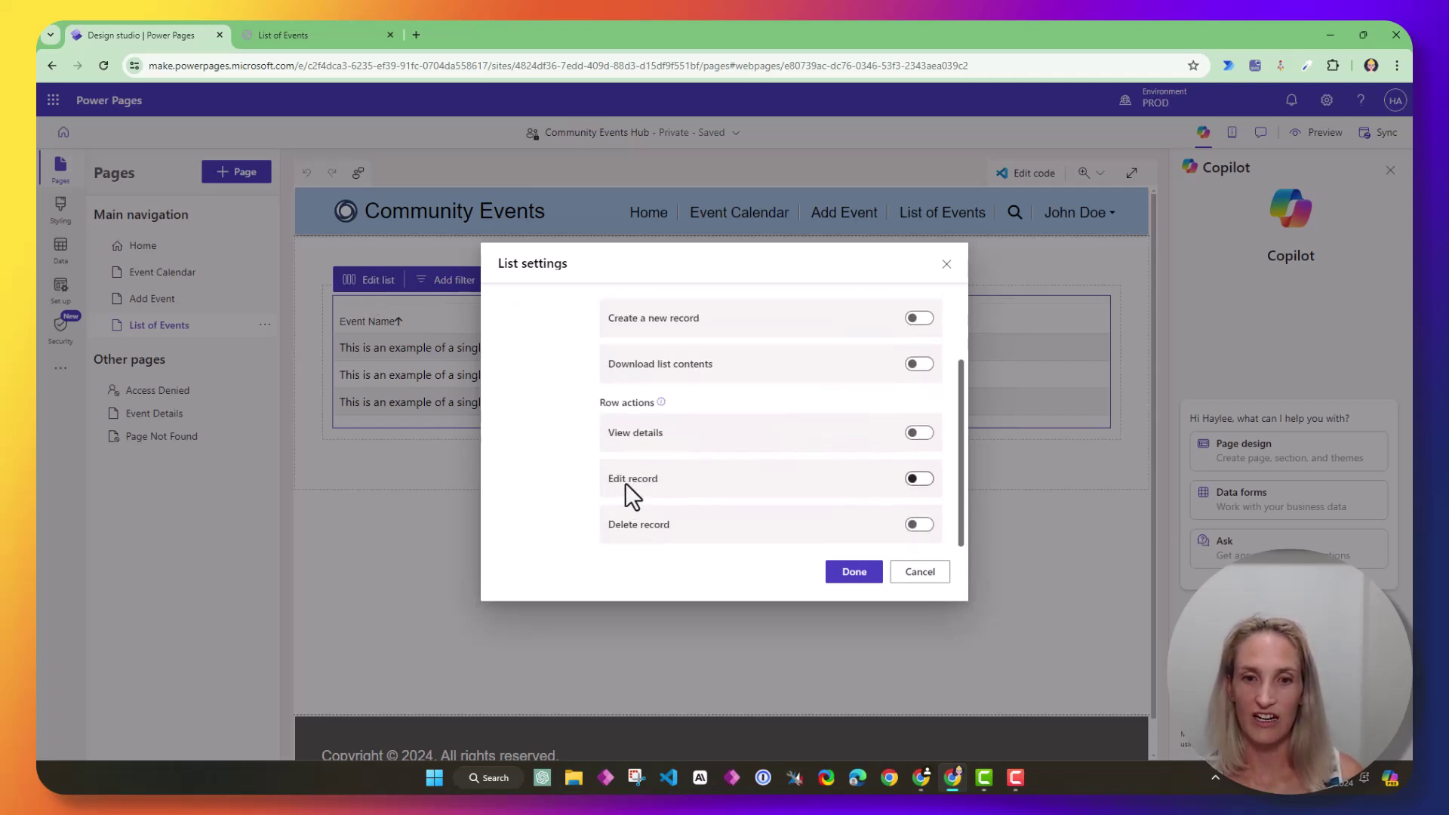
left_click(918, 479)
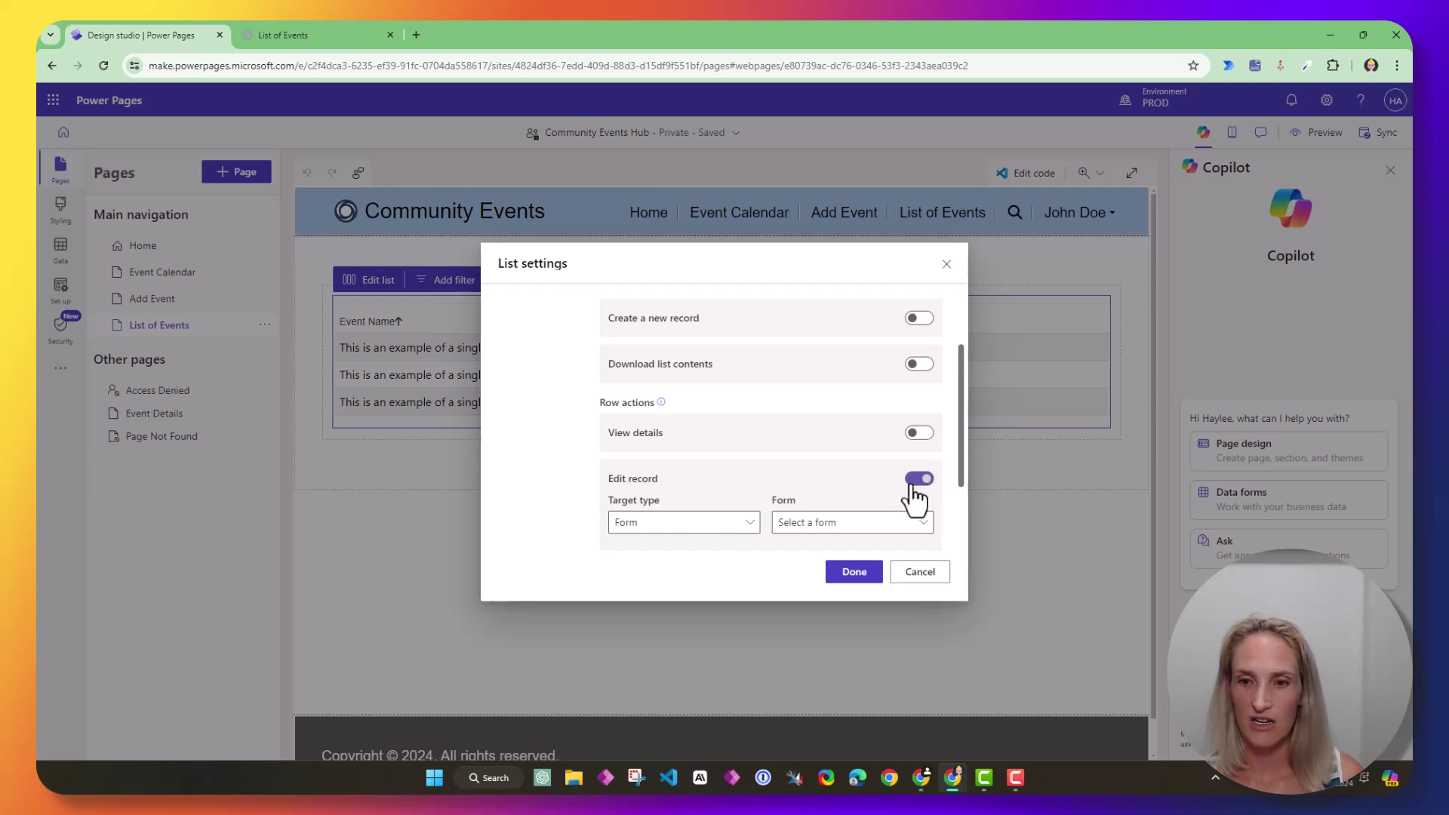
scroll(660, 459, "down", 1)
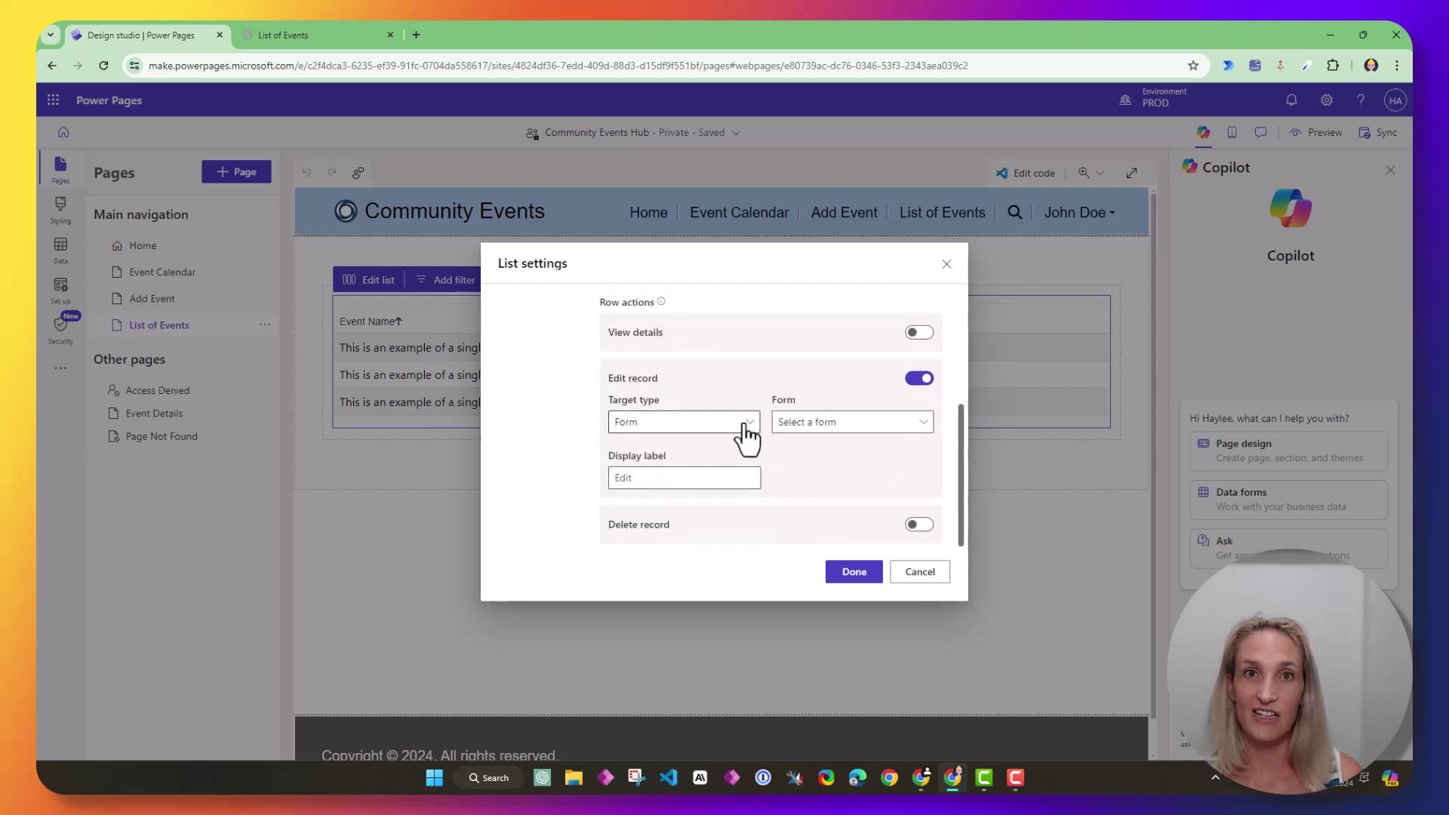
left_click(744, 427)
left_click(669, 473)
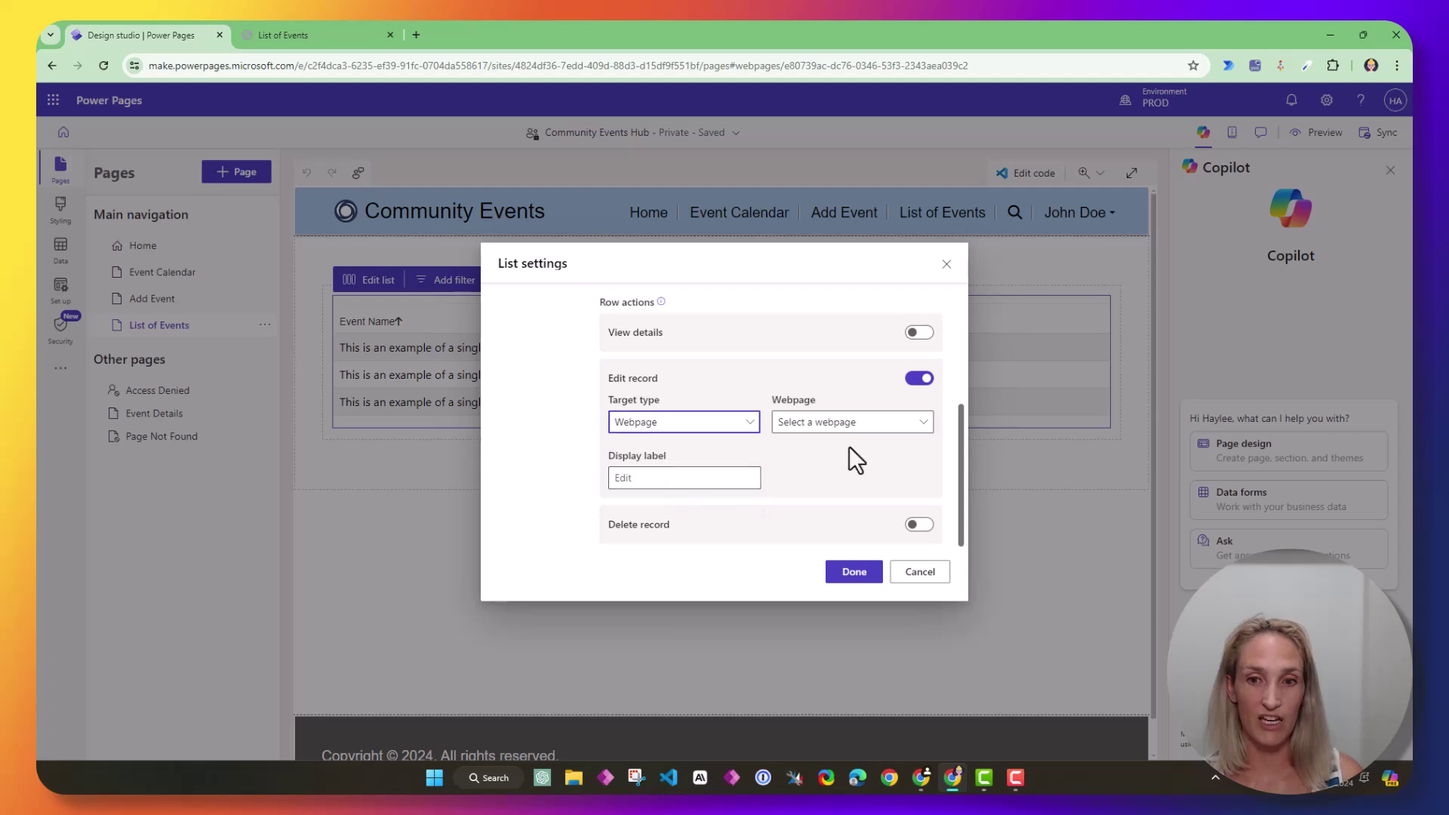
left_click(922, 427)
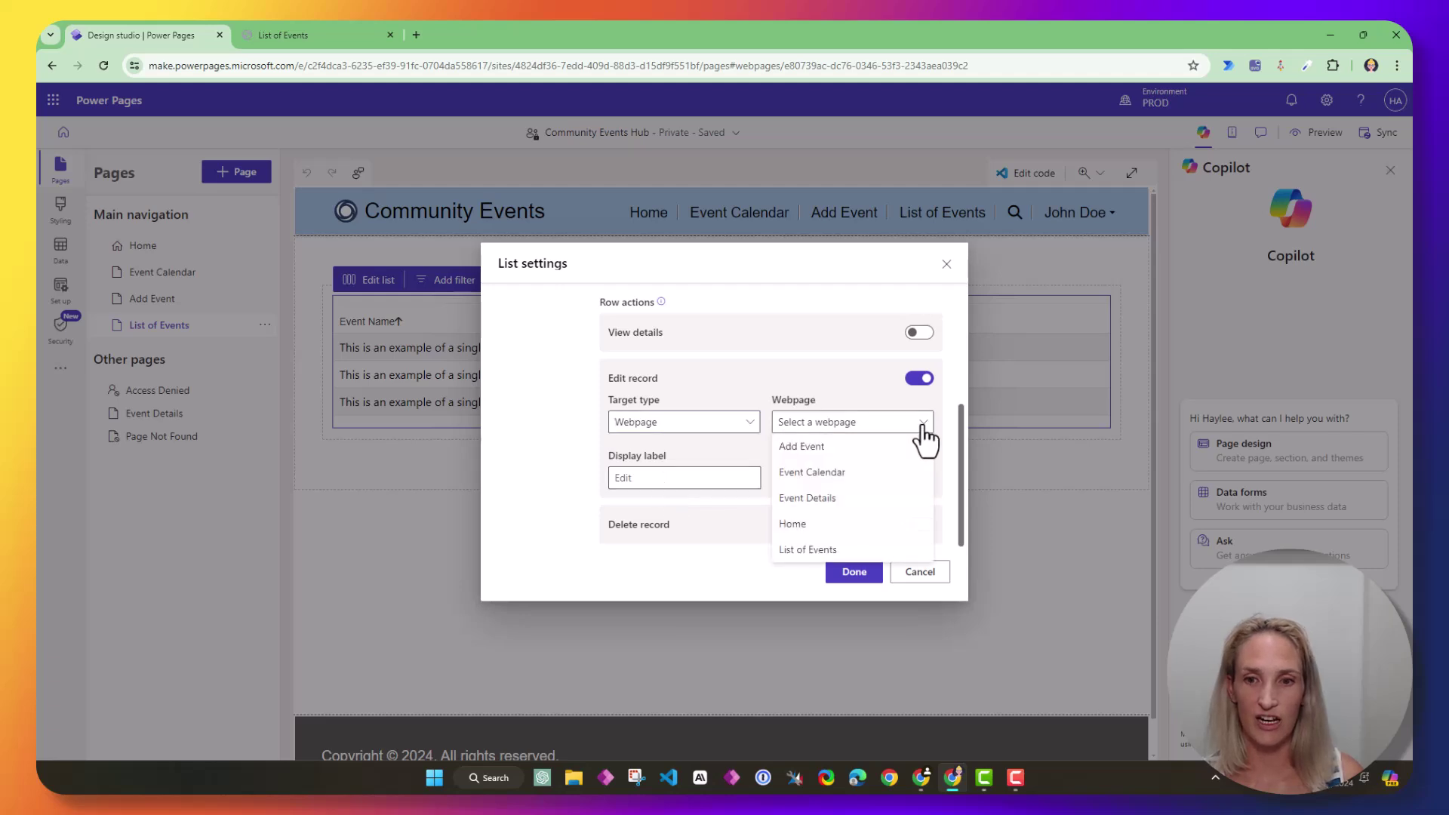
left_click(877, 498)
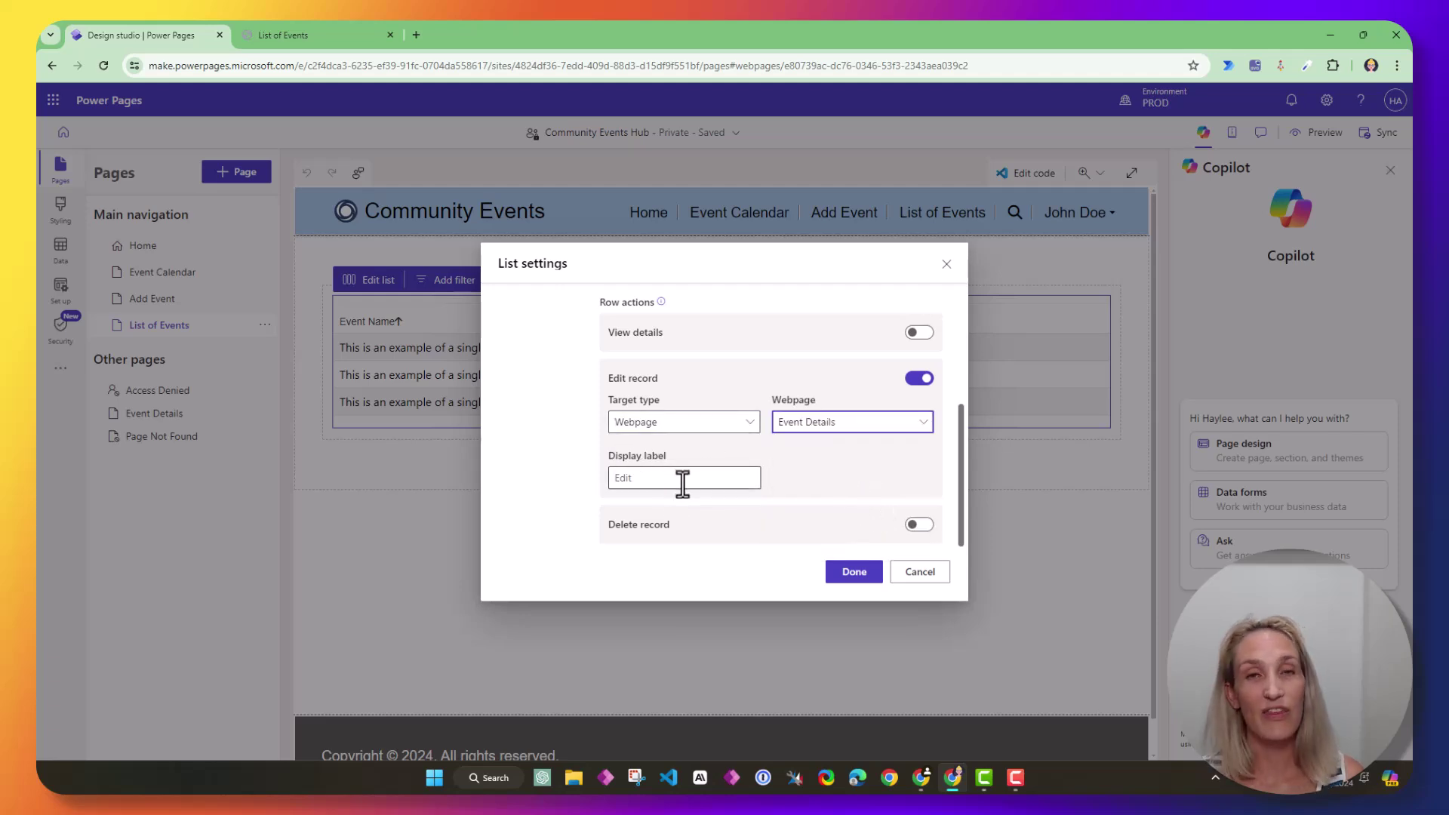
left_click(855, 572)
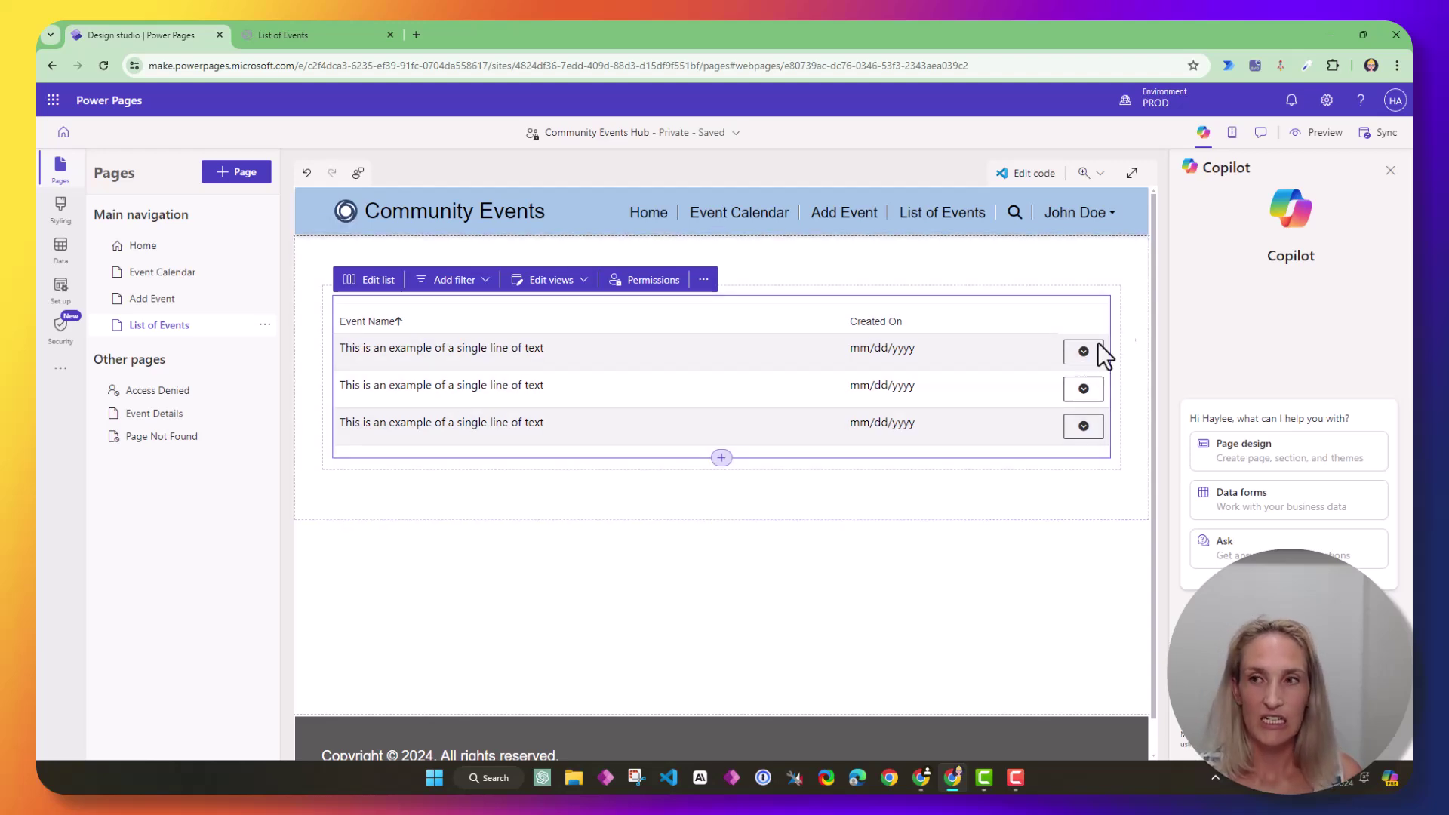
Step: Preview the site on desktop and open Edit for the Community Pool Kick Off Event
left_click(1314, 134)
left_click(1301, 175)
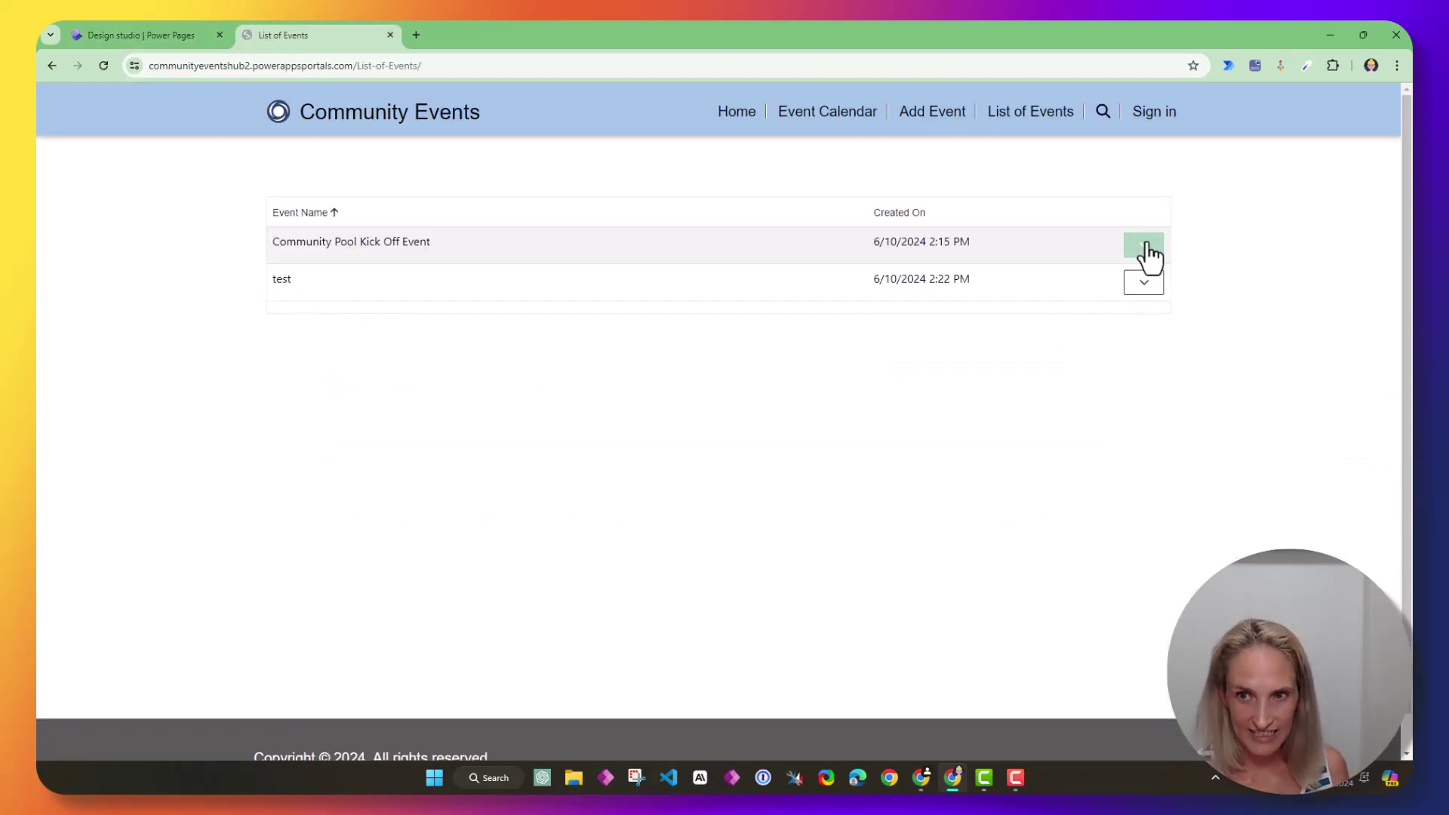
left_click(1145, 245)
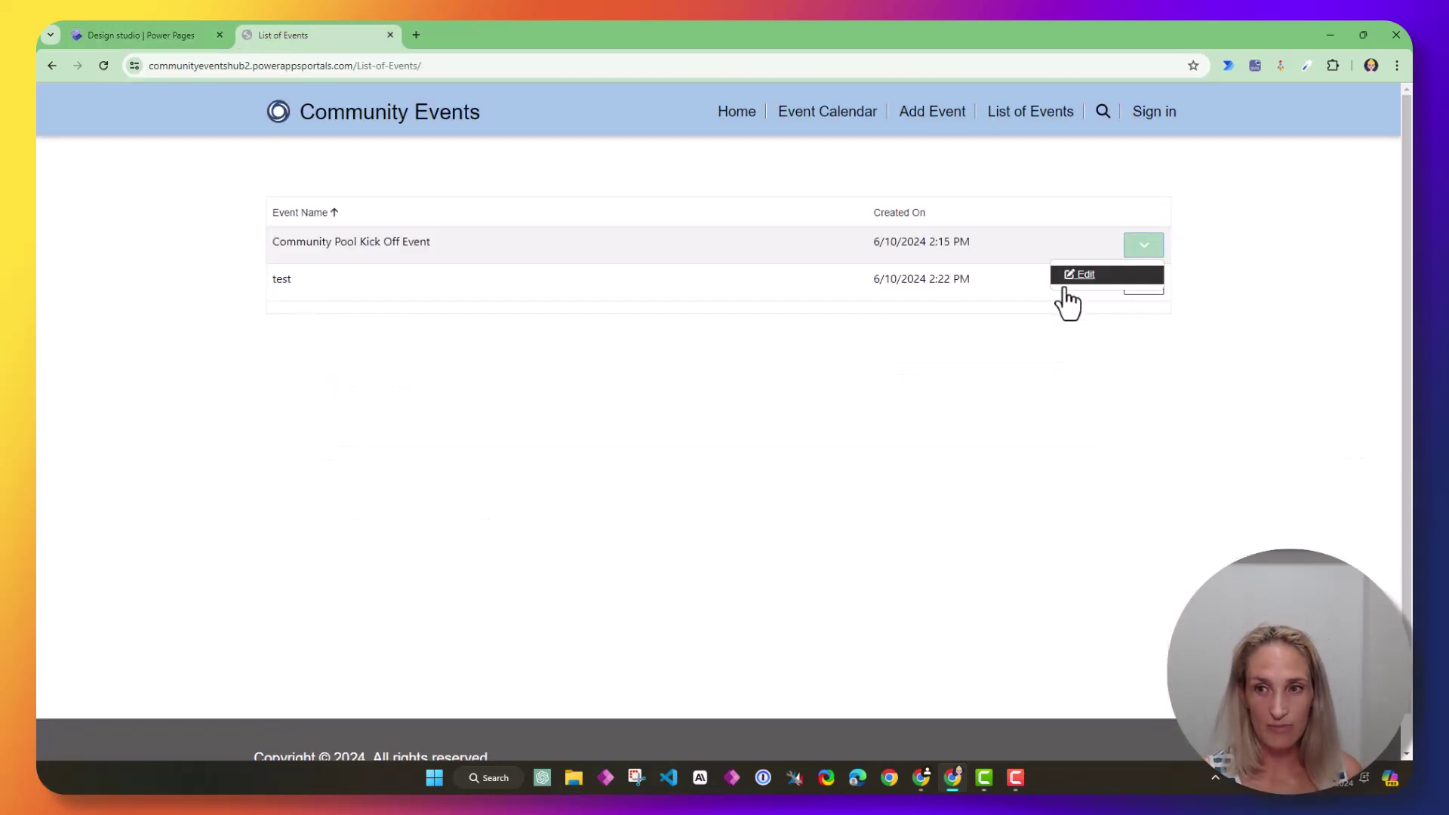
left_click(1090, 277)
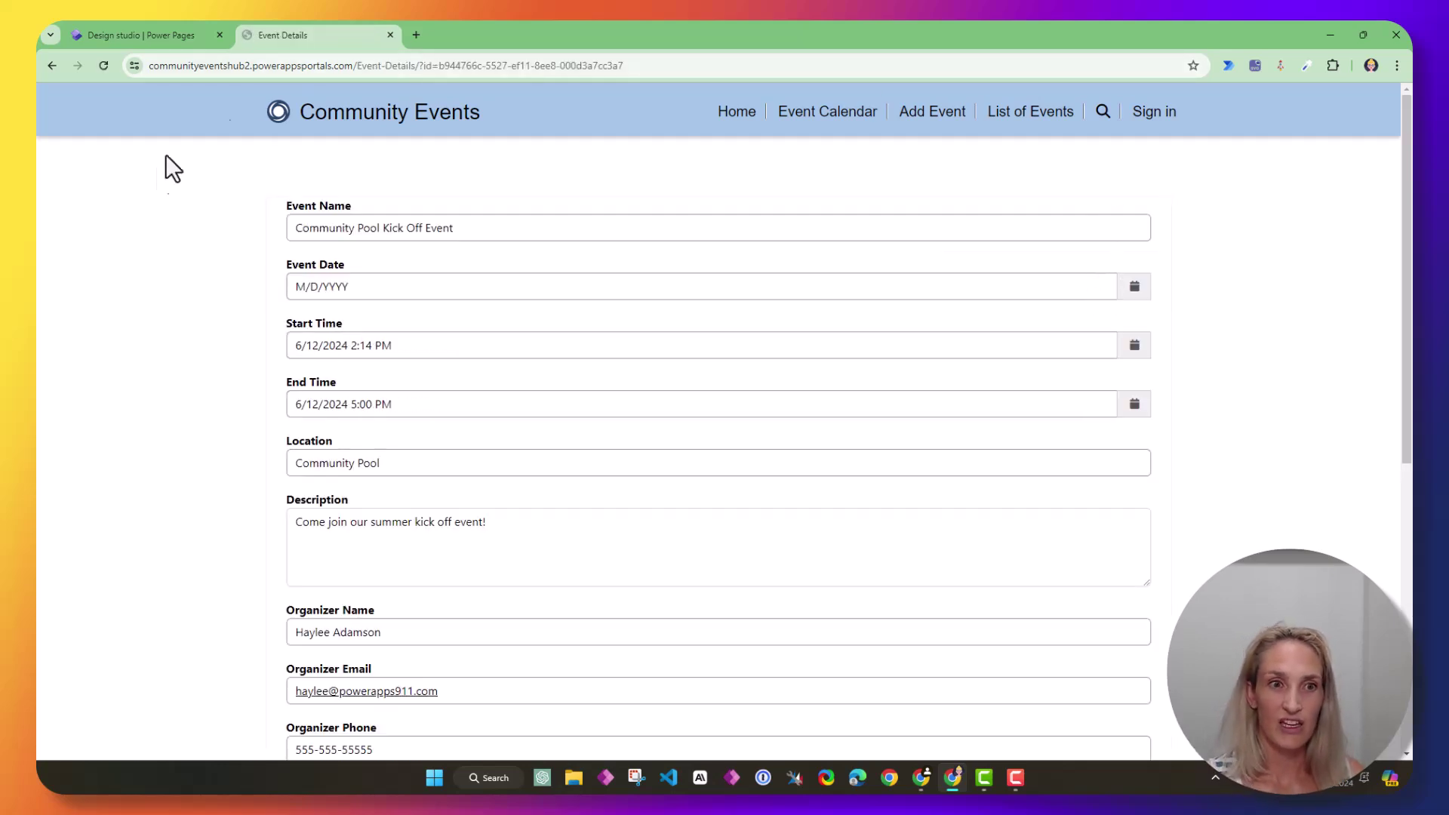
Step: Change the Fee from 10.05 to 25.00 and submit the form
scroll(422, 286, "down", 5)
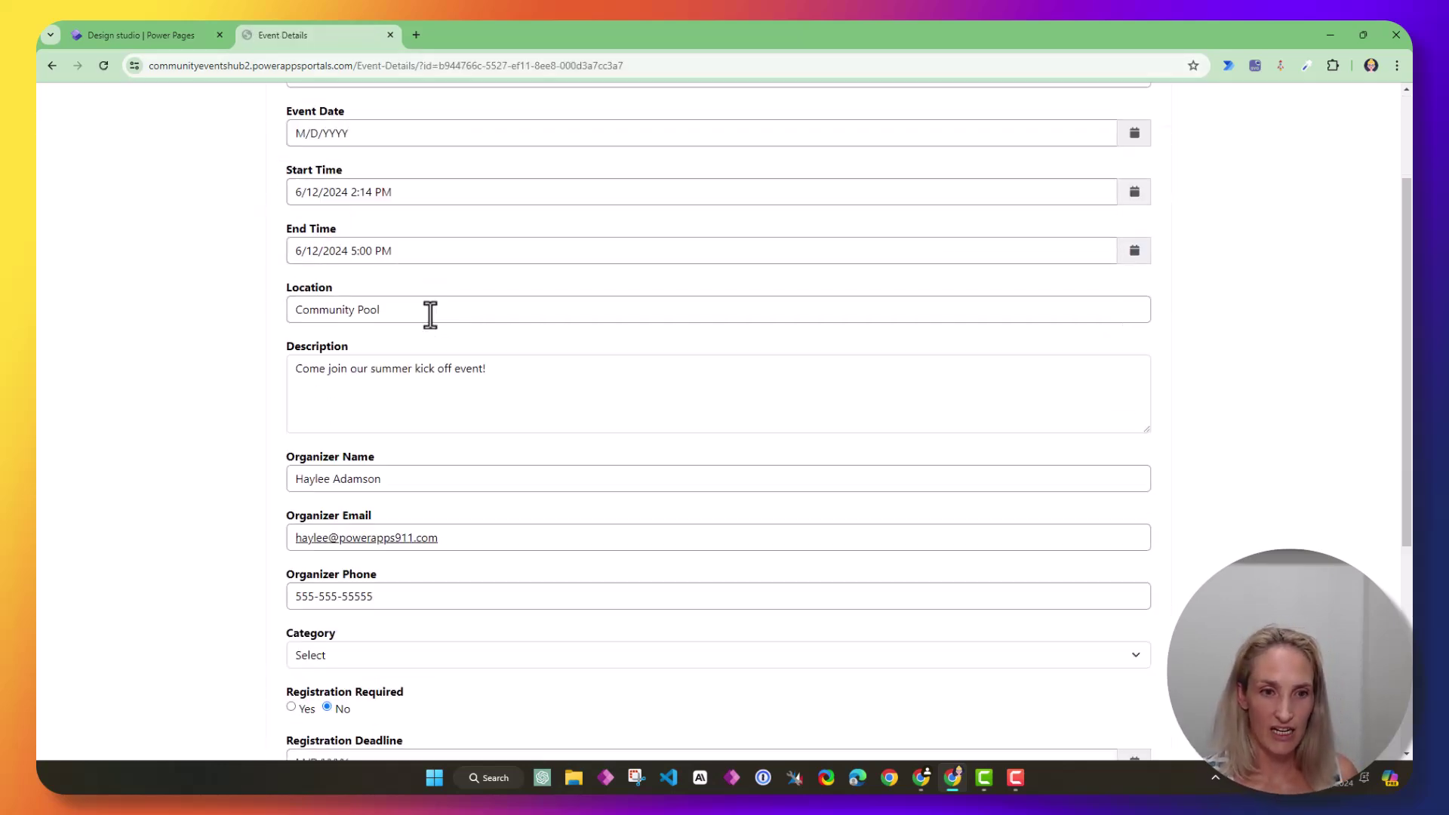
scroll(516, 709, "up", 6)
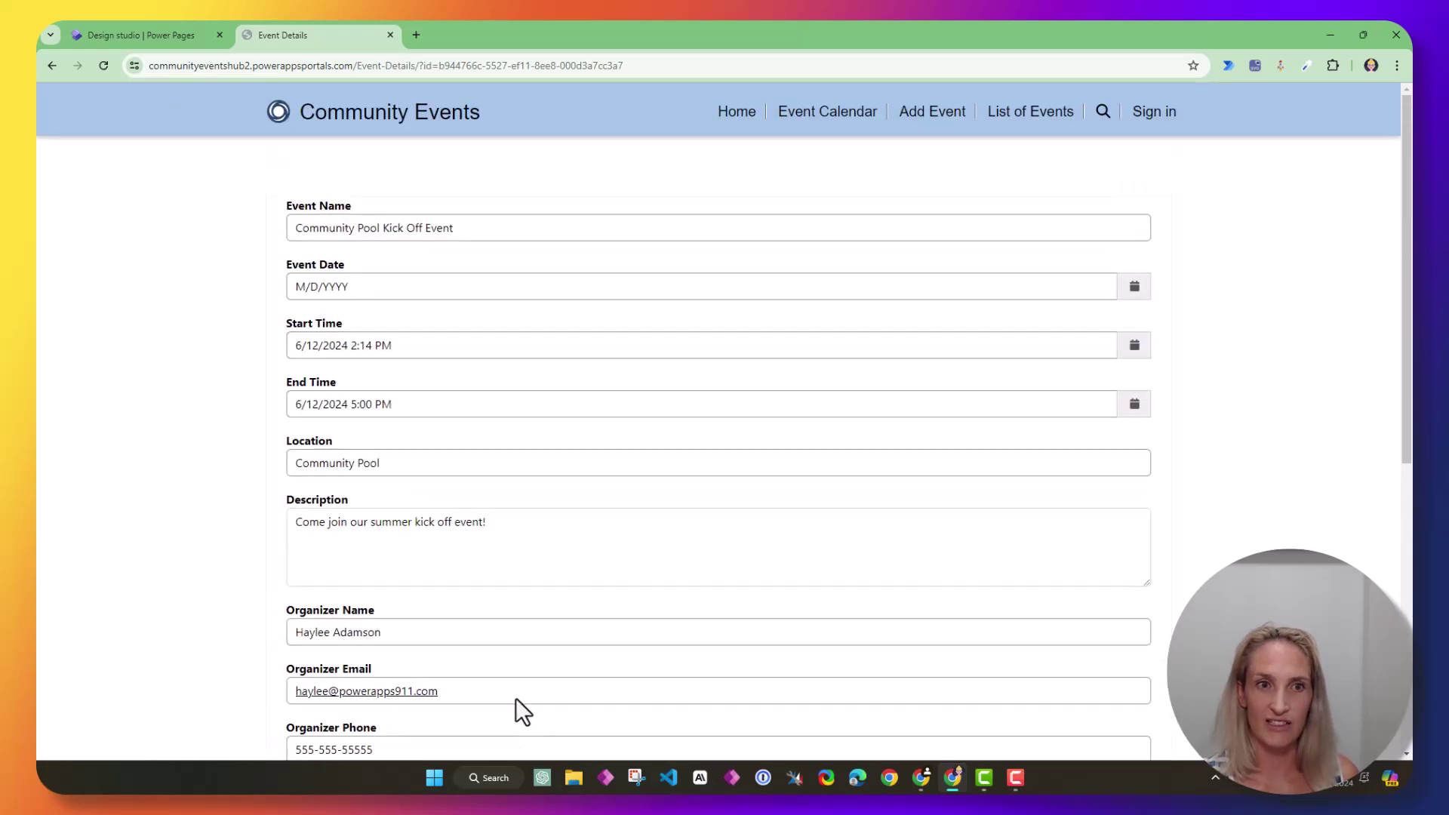
scroll(507, 595, "down", 5)
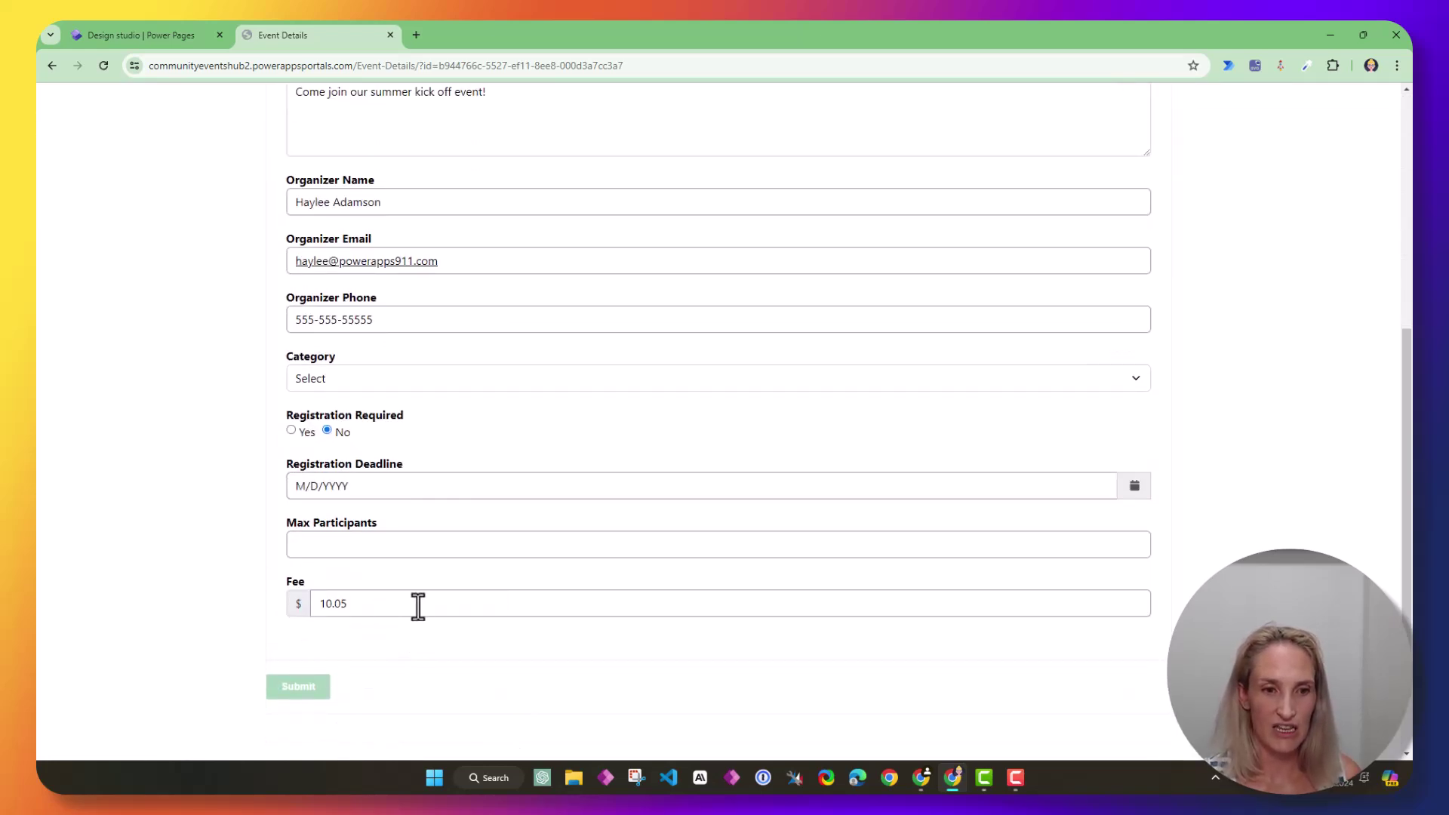
left_click_drag(418, 606, 254, 604)
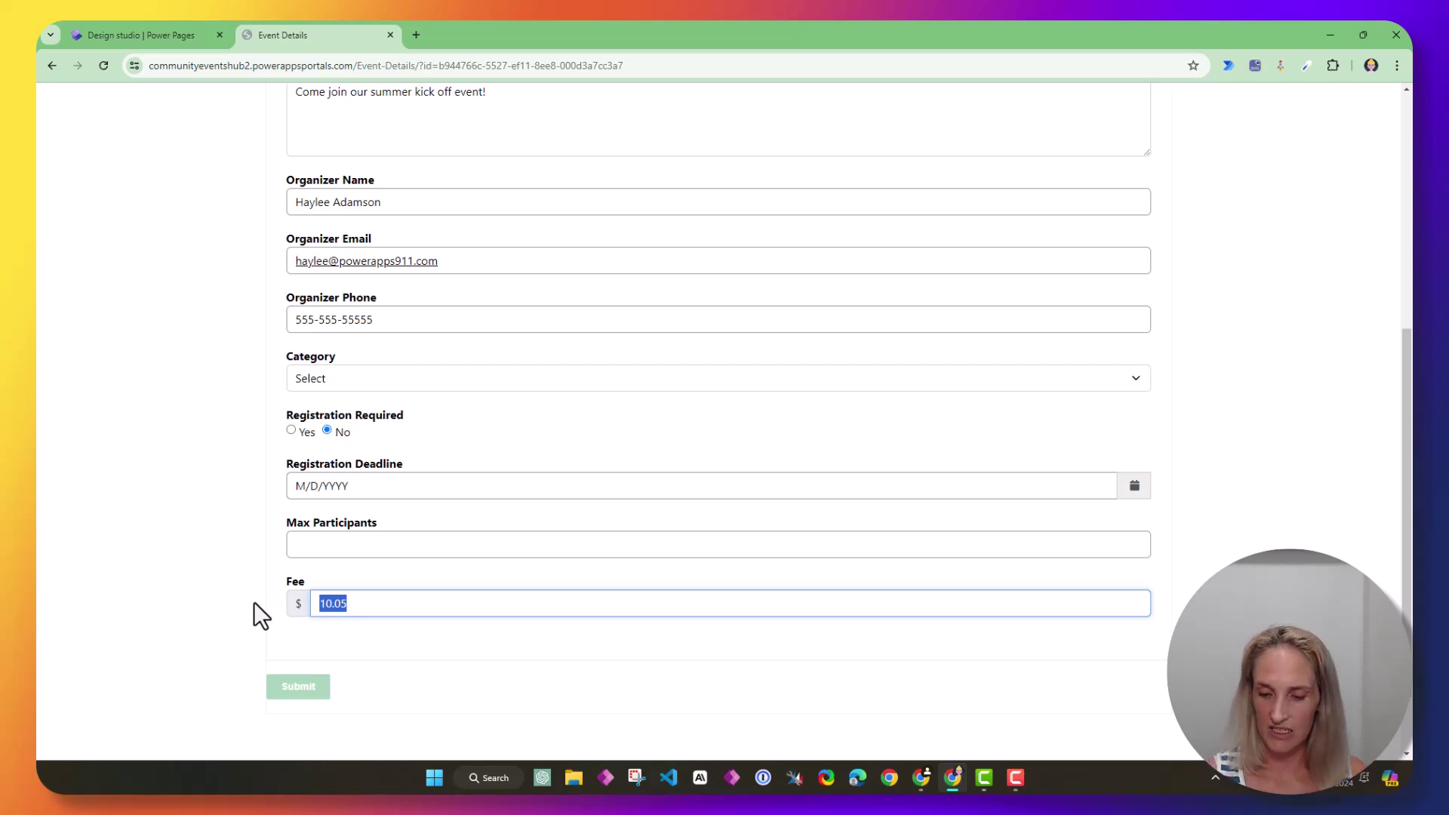
type("25.00")
left_click(294, 690)
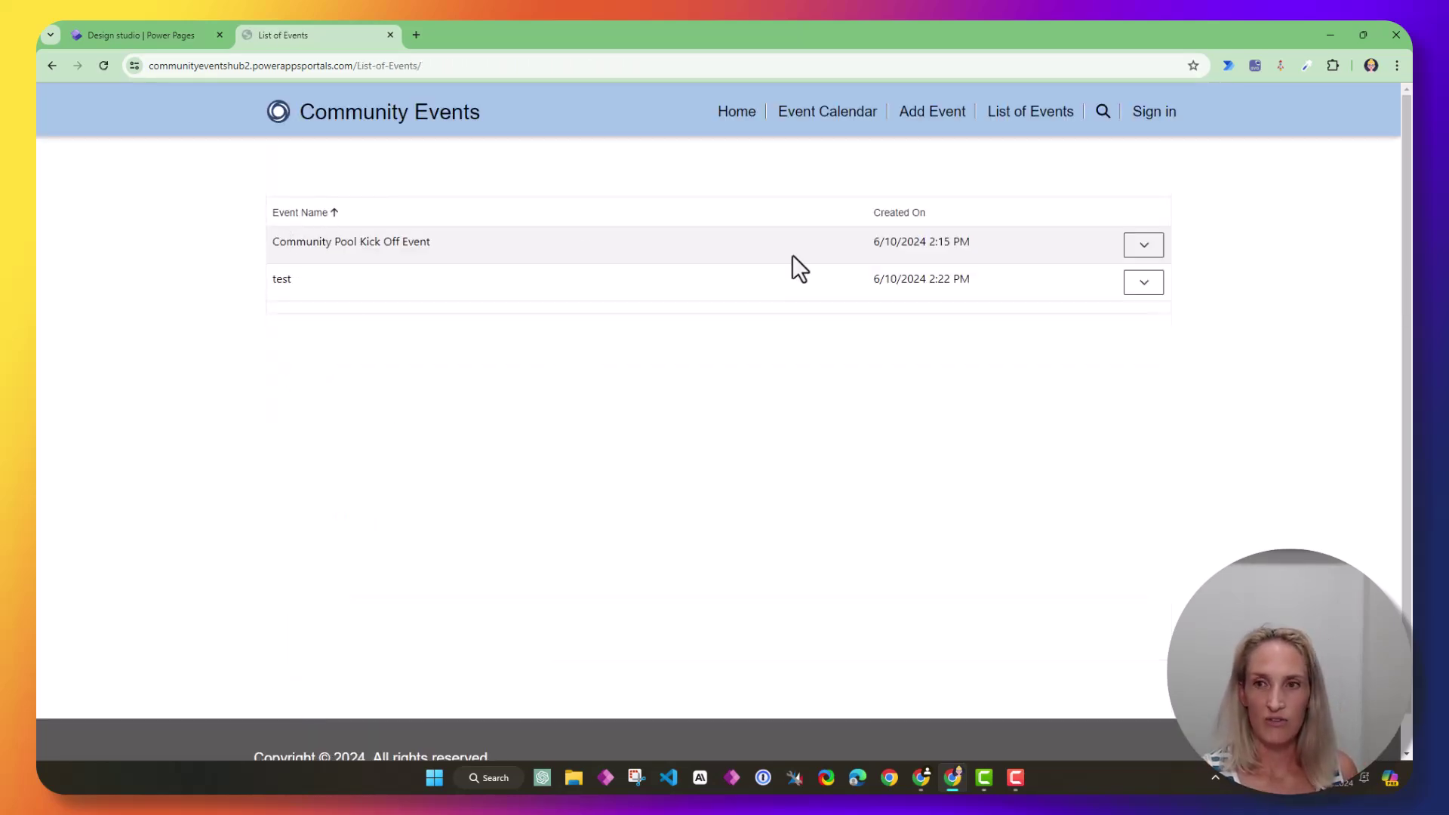
Step: Open the first event's Edit form and scroll down to check its Fee field
left_click(1143, 246)
left_click(1087, 283)
scroll(862, 489, "down", 7)
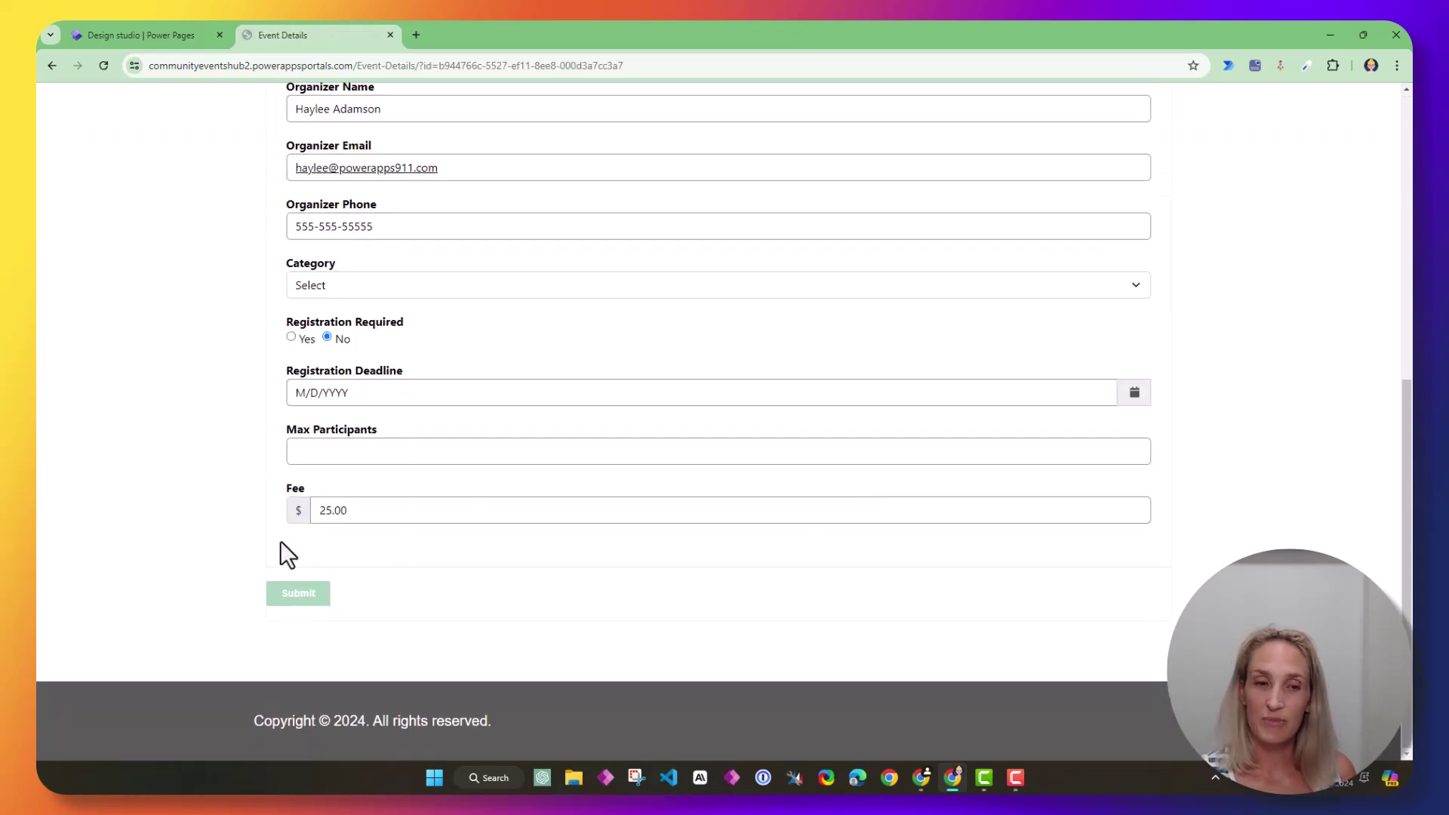
scroll(405, 551, "up", 7)
Step: Return to List of Events and reopen the Community Pool Kick Off Event, confirming the fee reads 25.00
left_click(1042, 112)
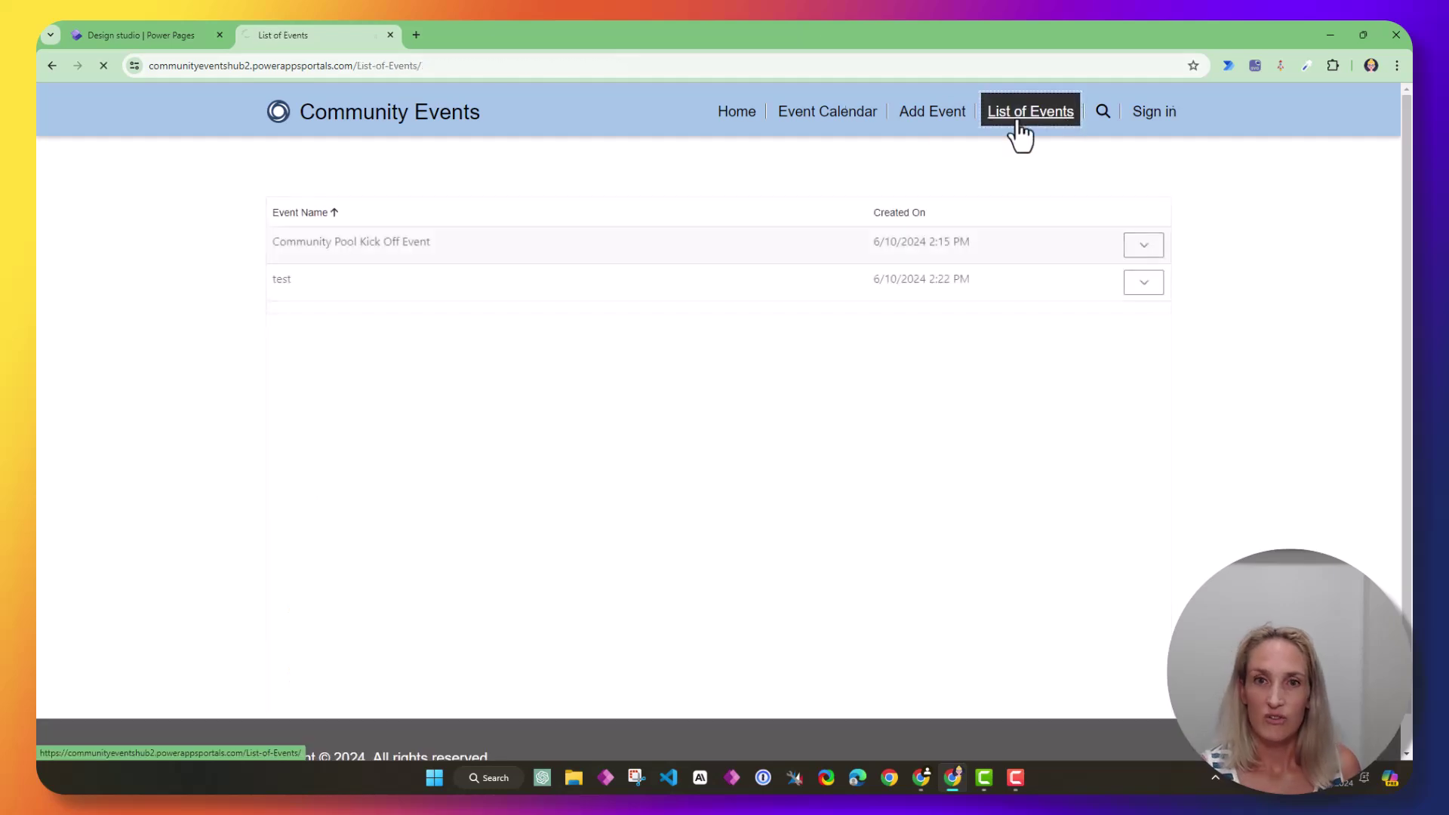
left_click(1148, 248)
left_click(1095, 281)
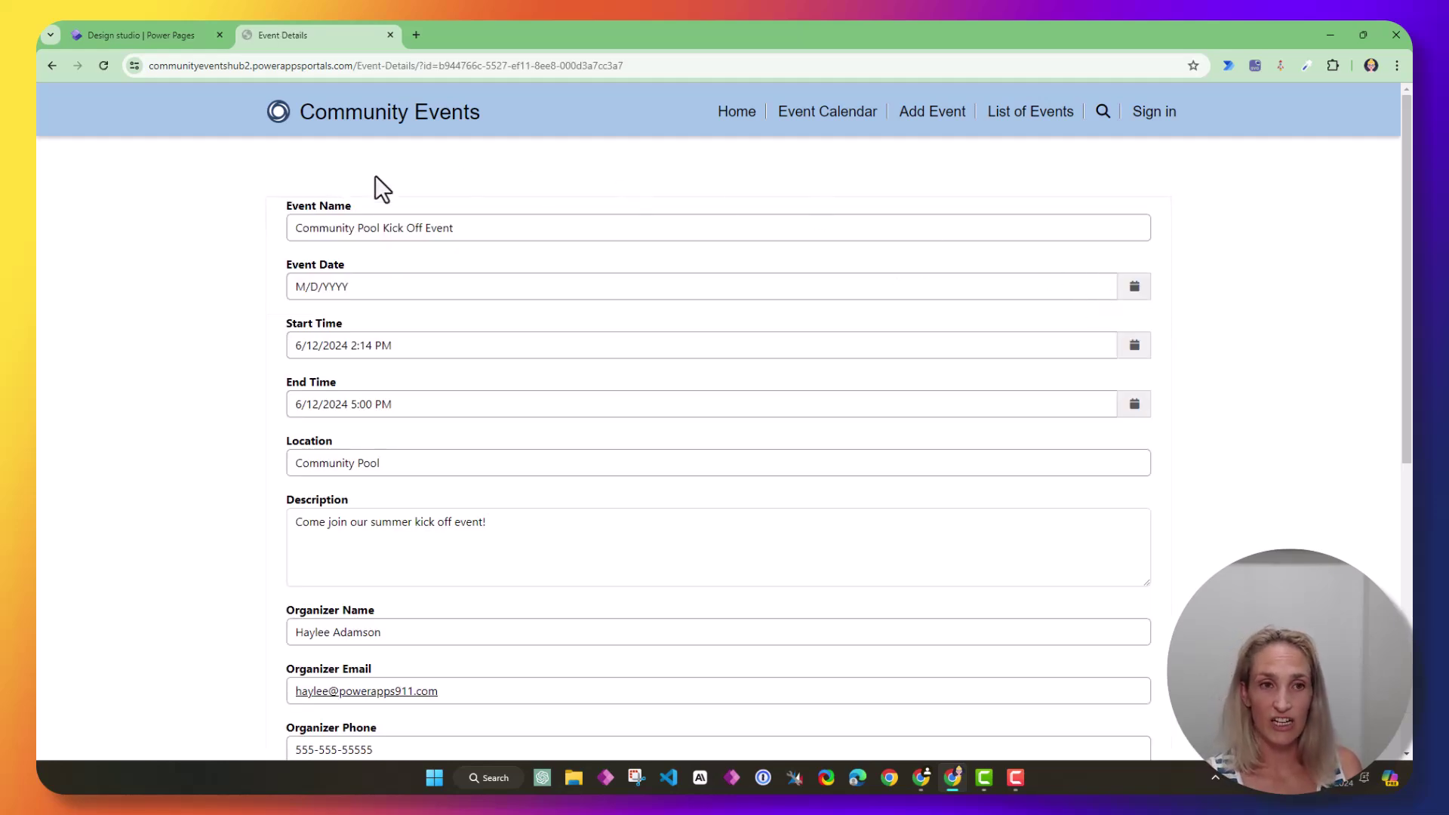
scroll(440, 528, "down", 8)
scroll(531, 654, "up", 8)
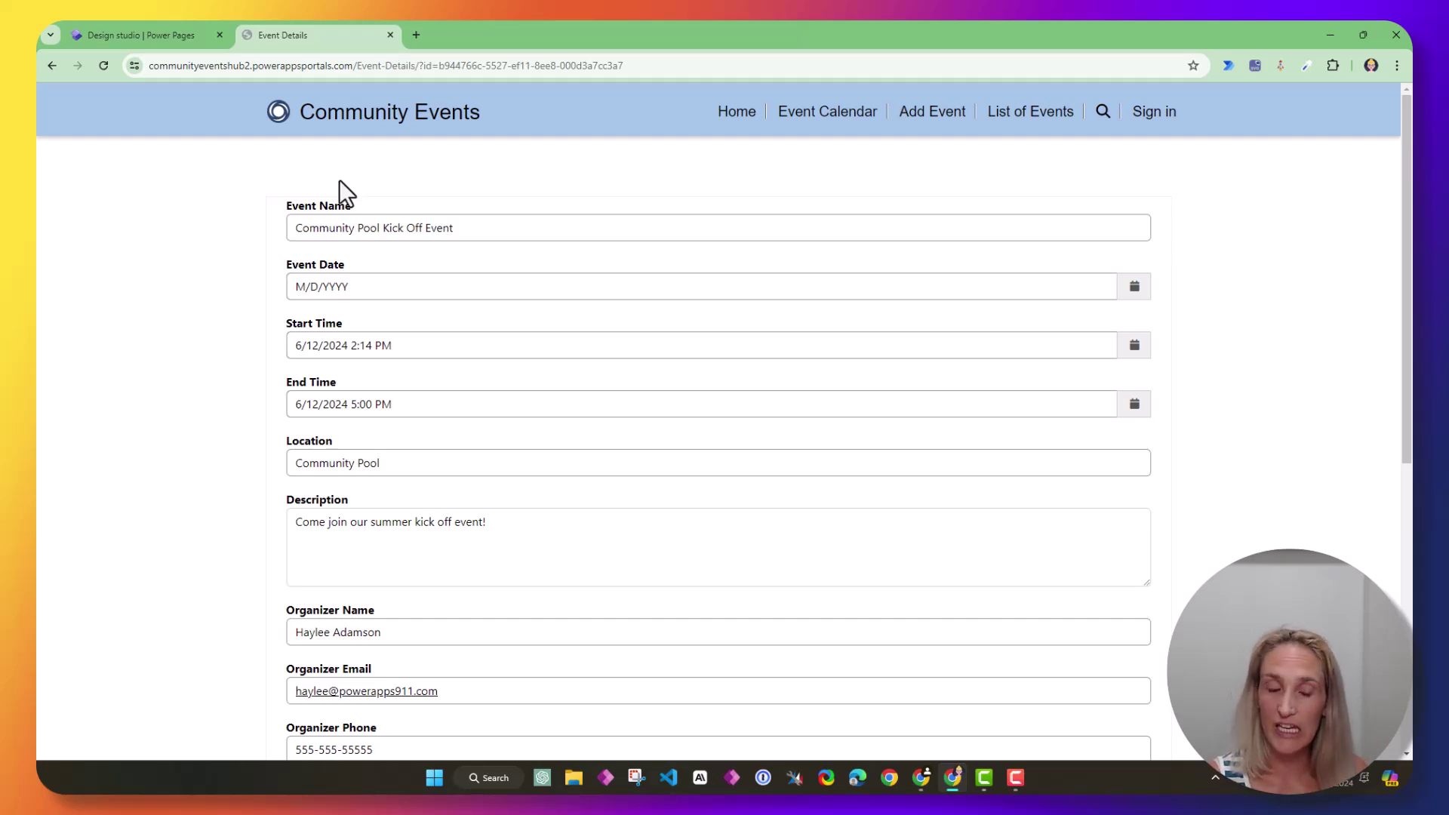
scroll(623, 490, "down", 7)
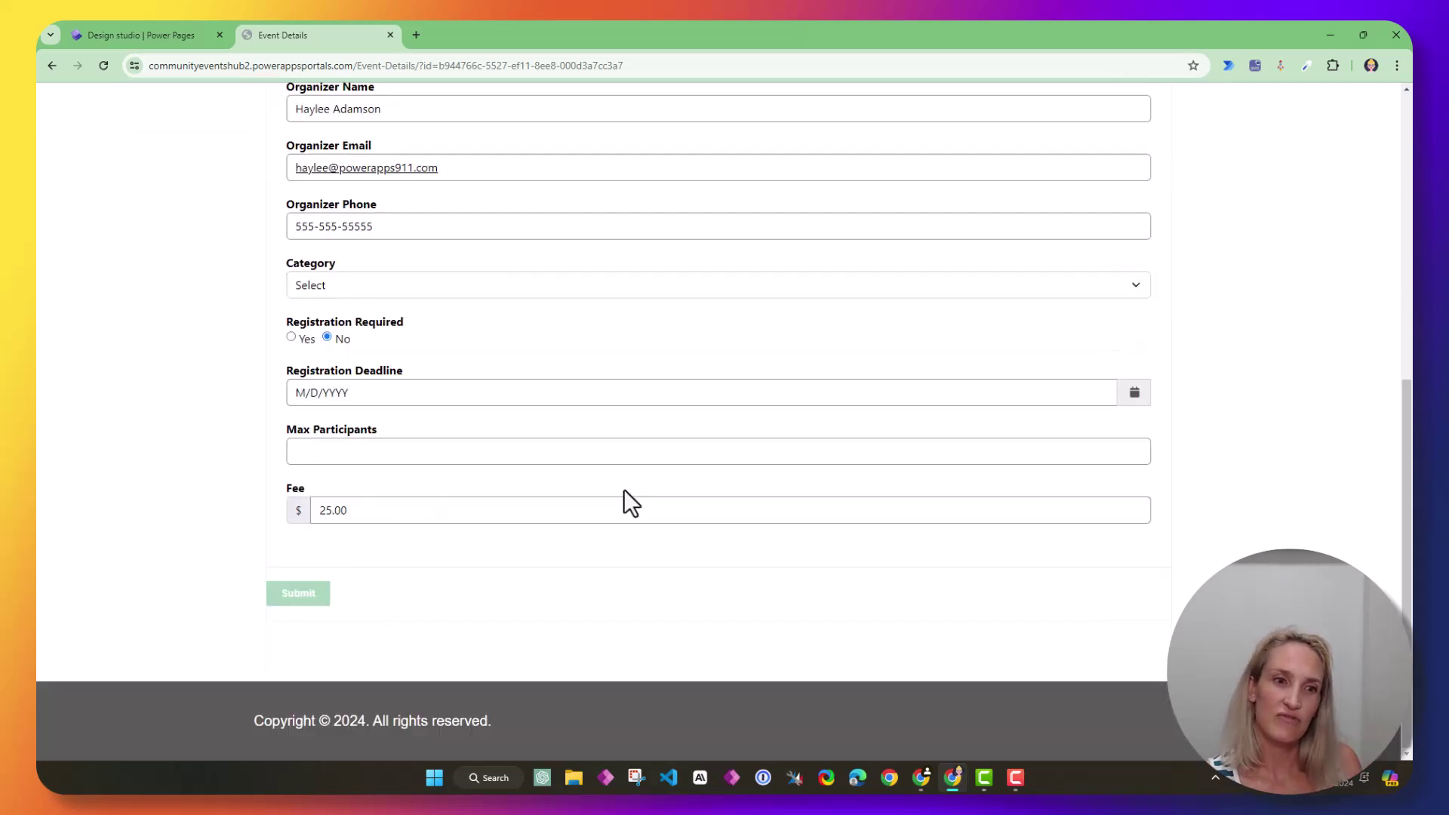
scroll(623, 490, "up", 7)
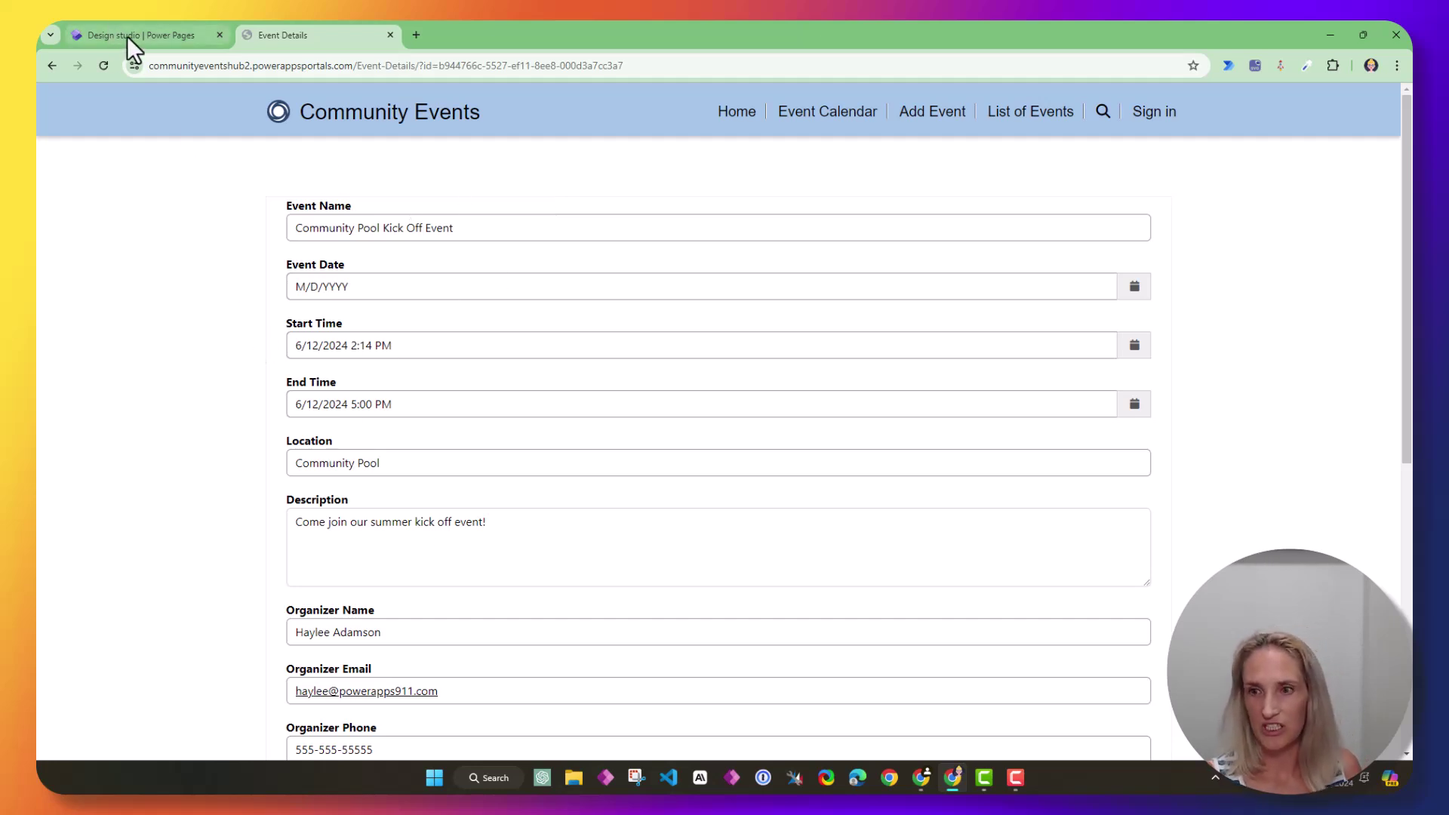
scroll(759, 690, "down", 7)
scroll(712, 700, "up", 8)
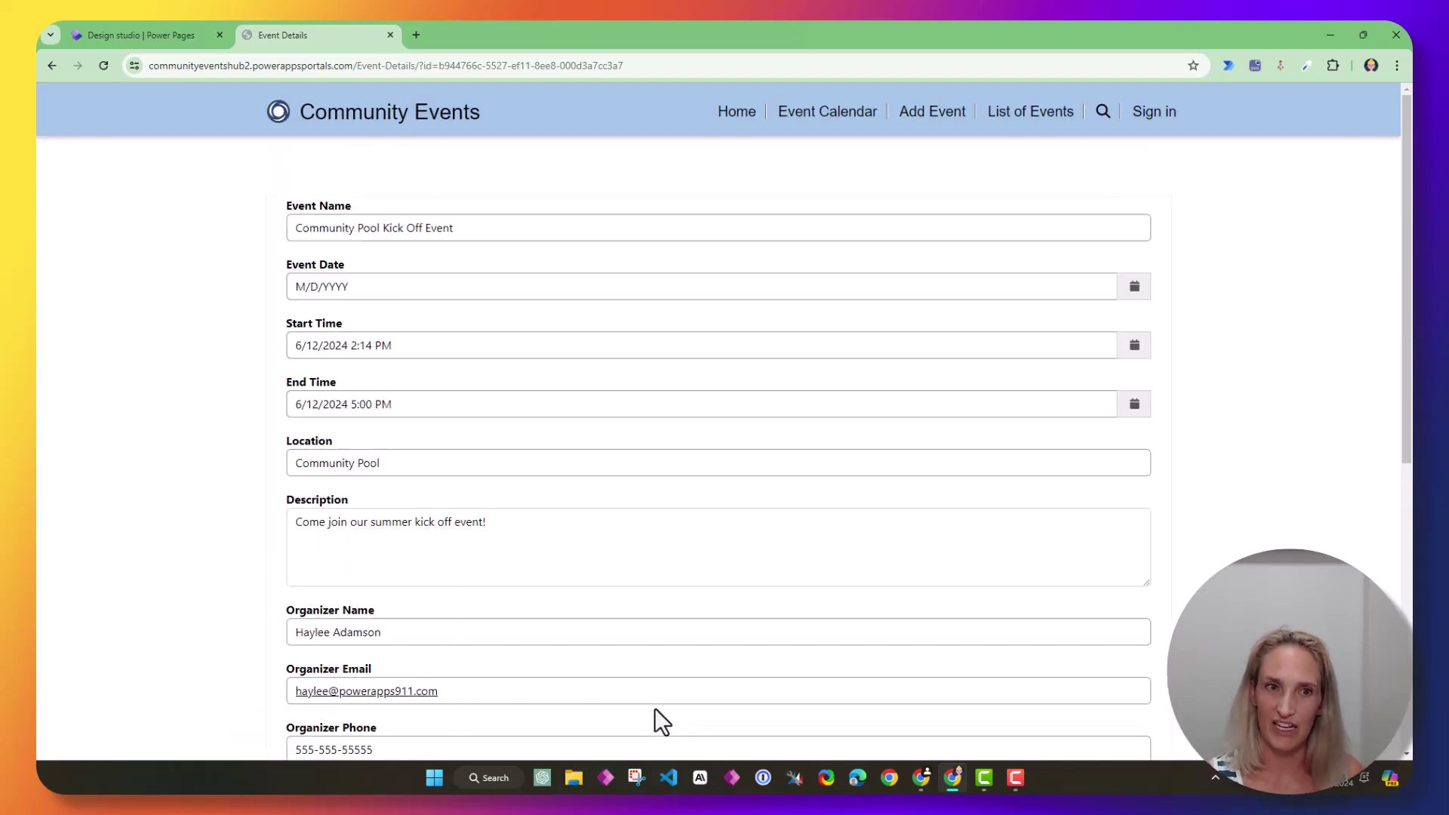